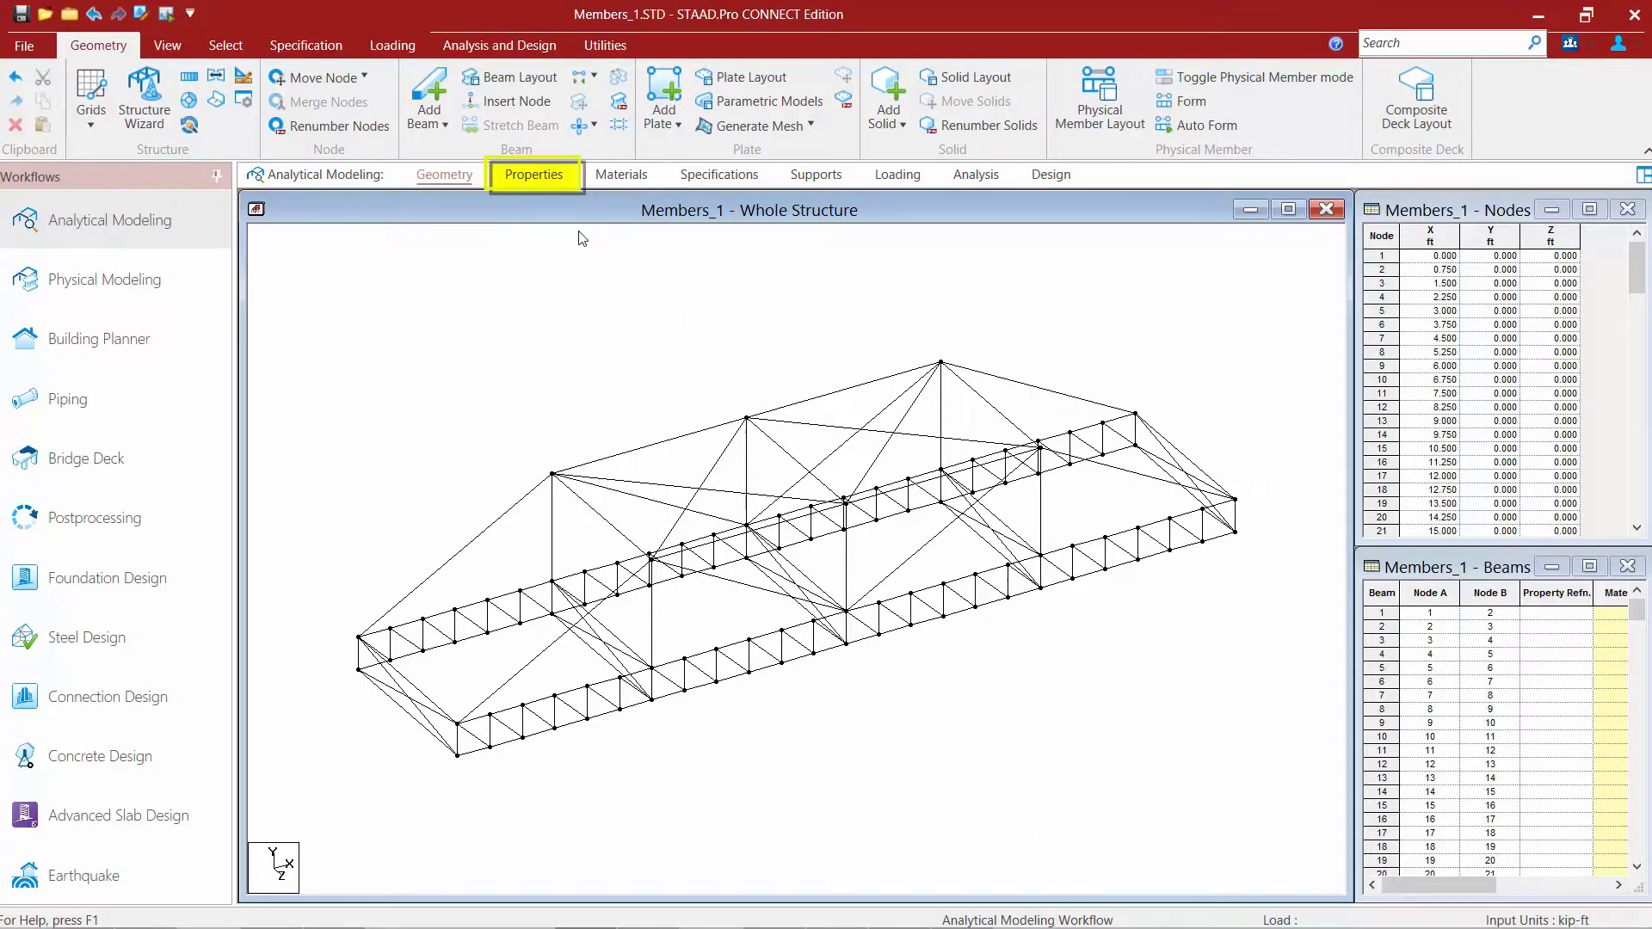
Open the Properties page and bring up the Section Database's American section tables.
click(529, 176)
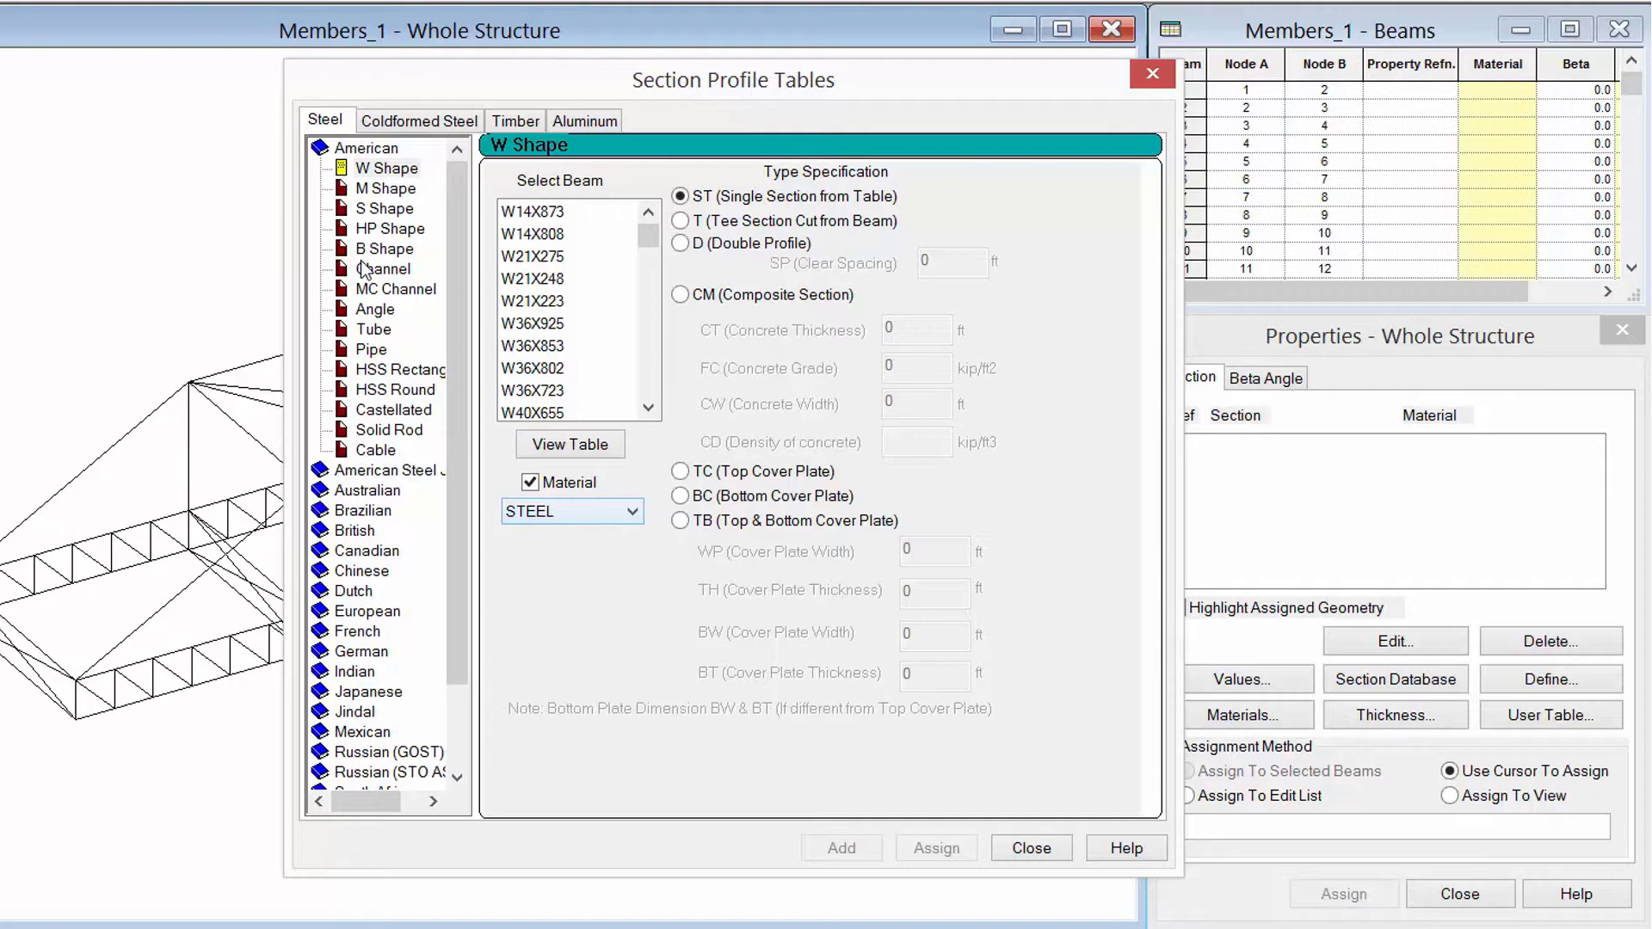
Add the American steel angle L20202 to the section property list.
click(370, 311)
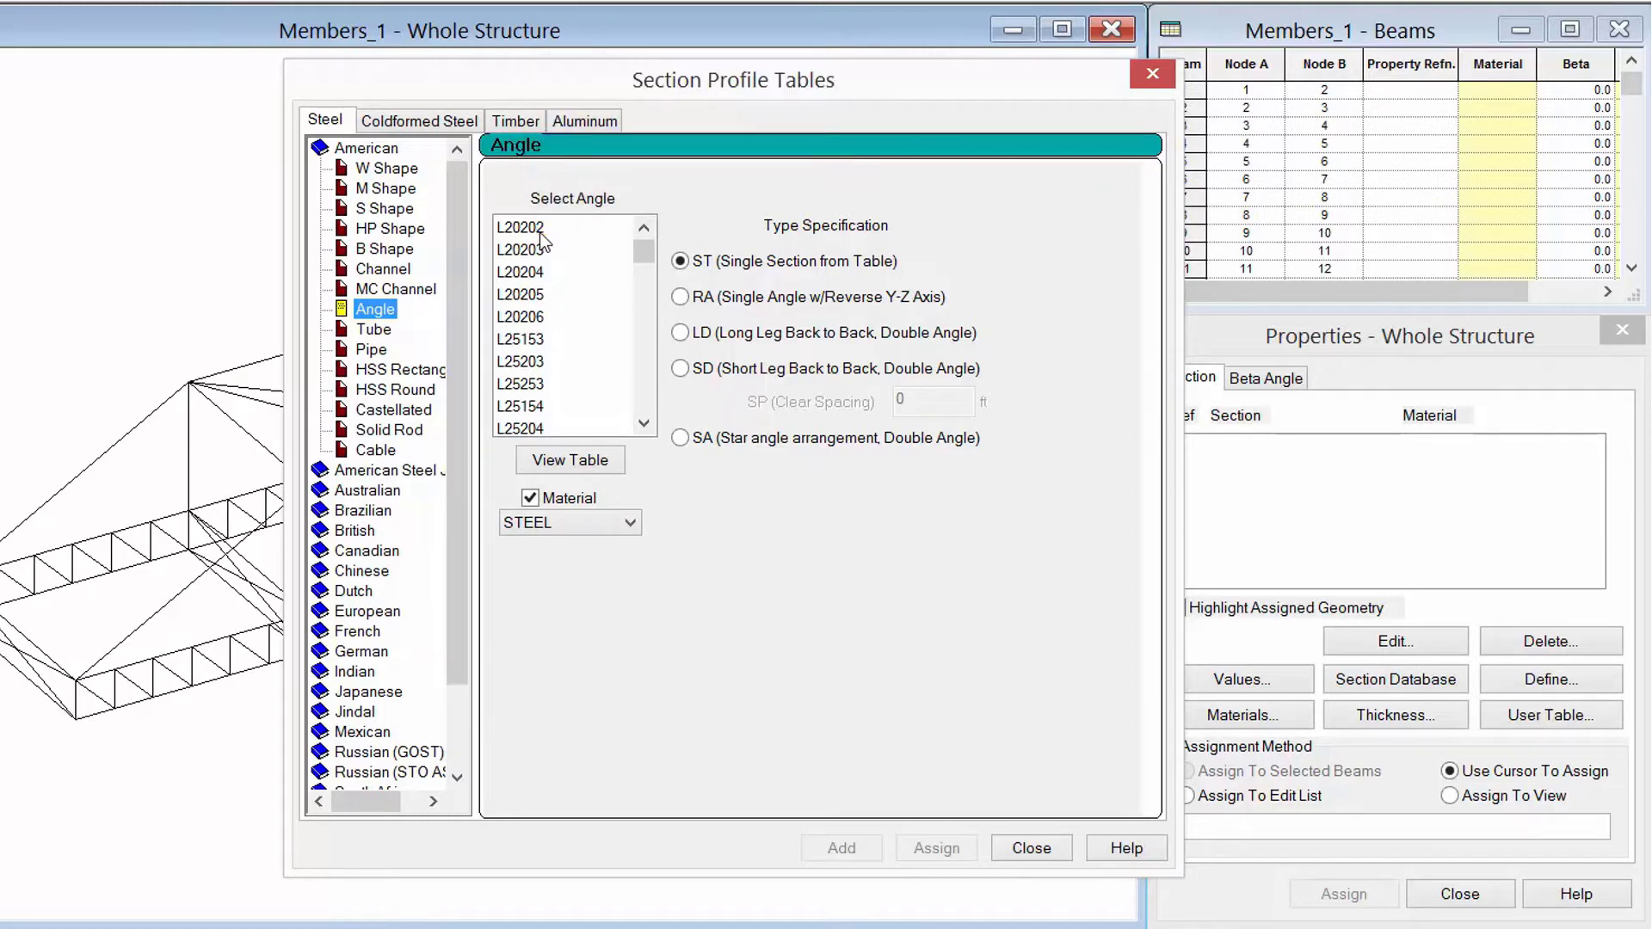
click(509, 233)
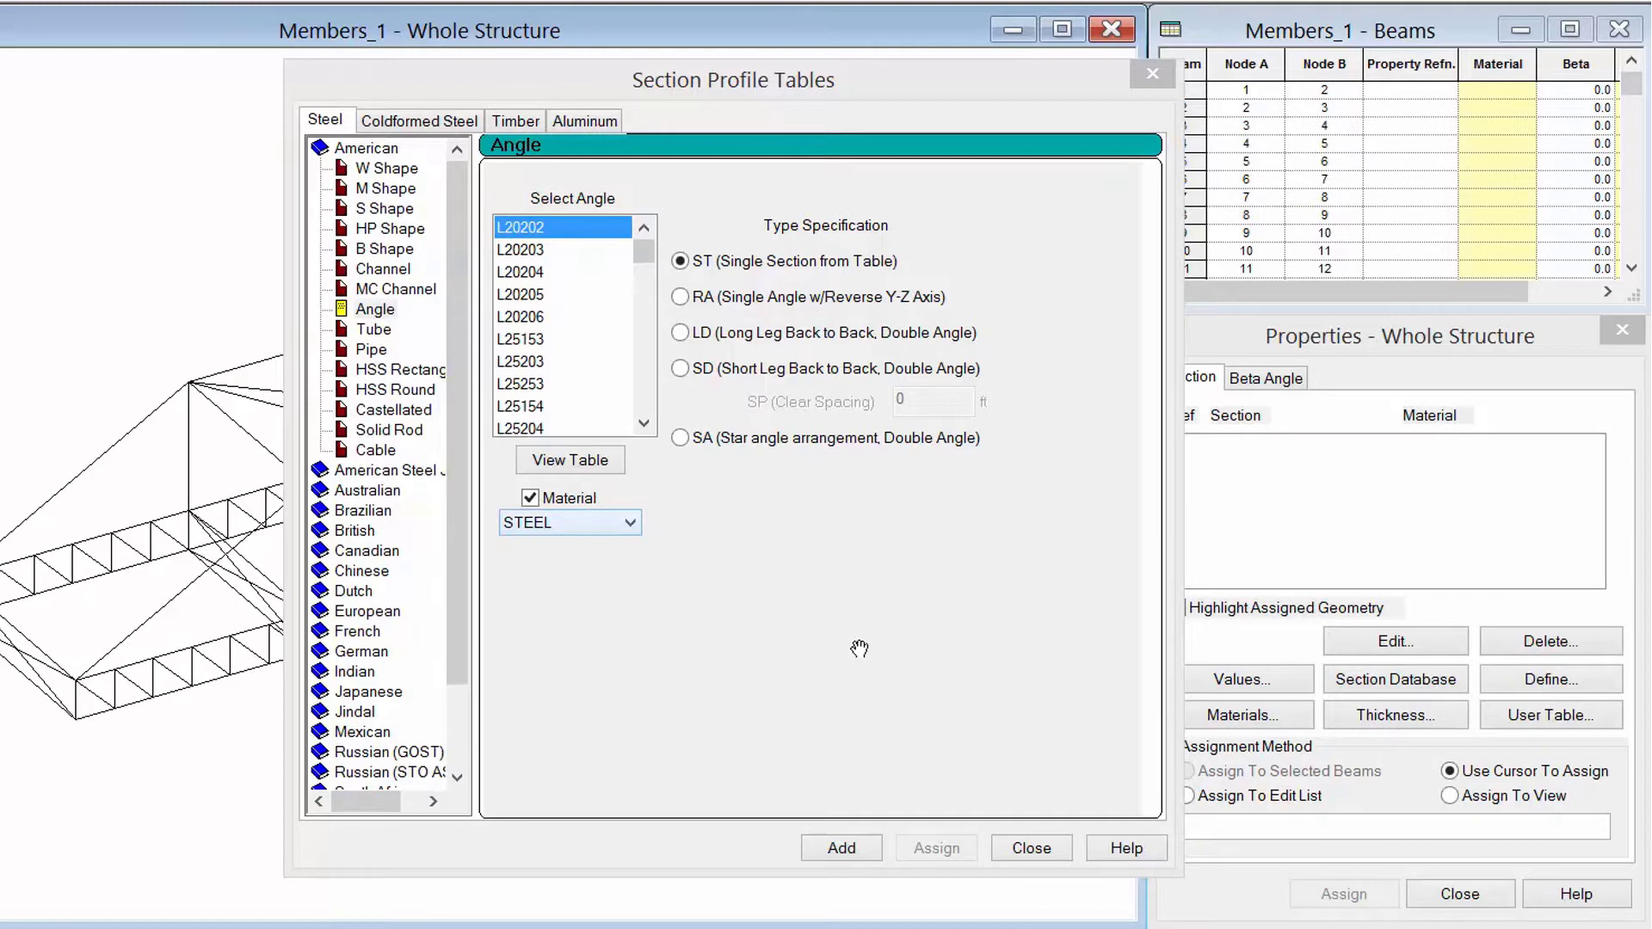
click(842, 847)
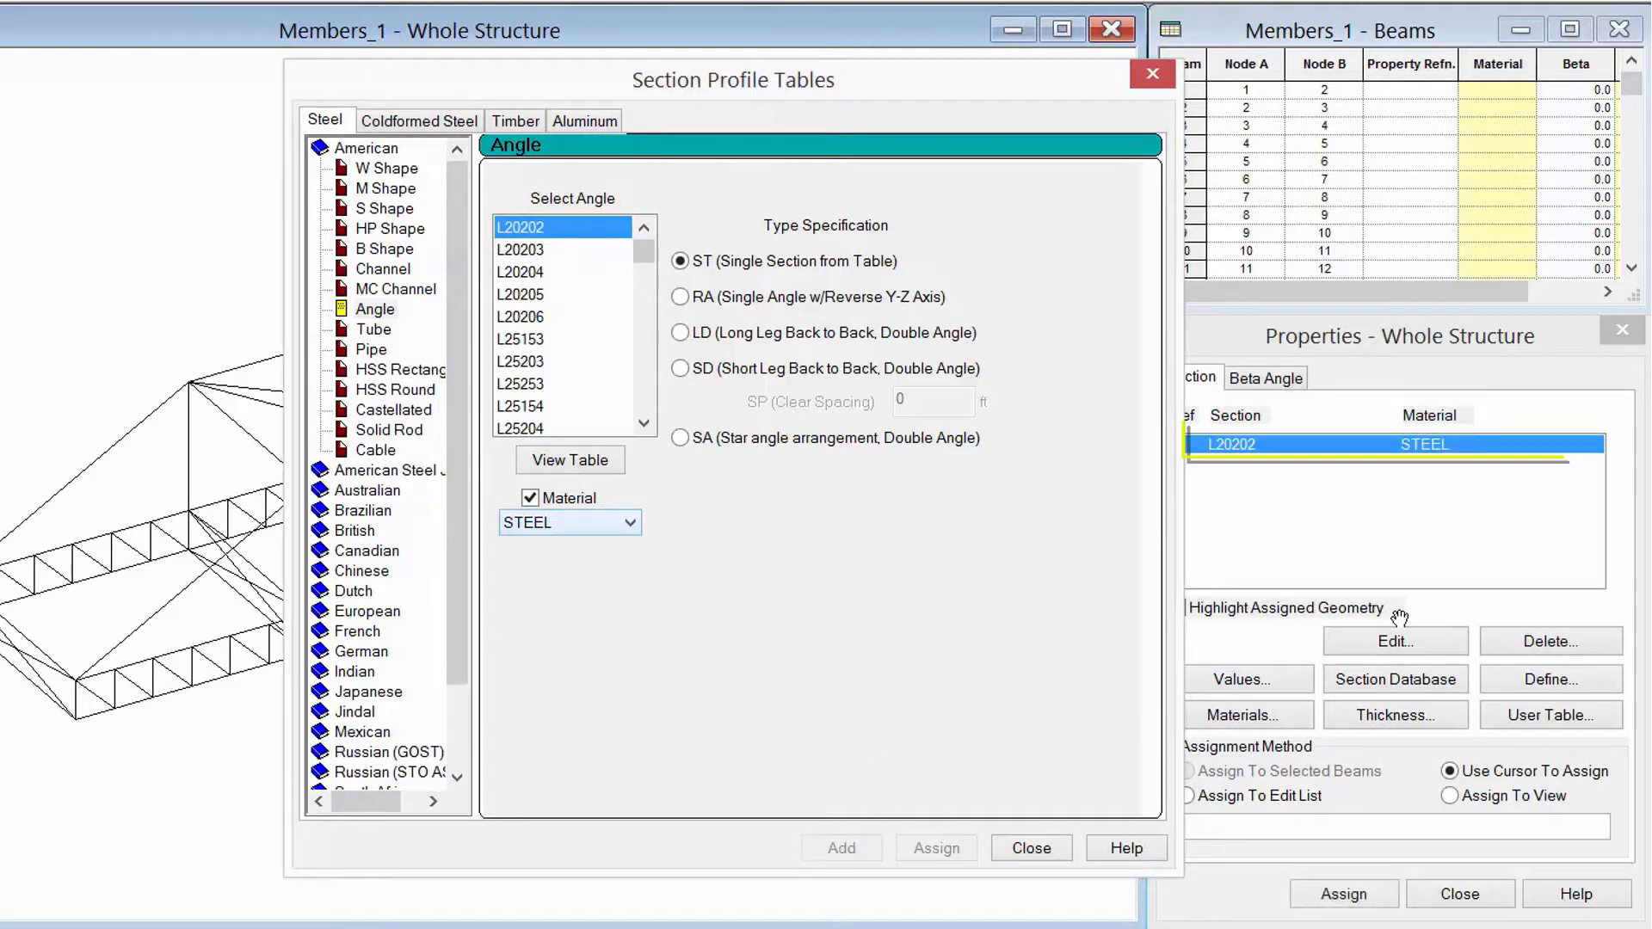
click(1375, 447)
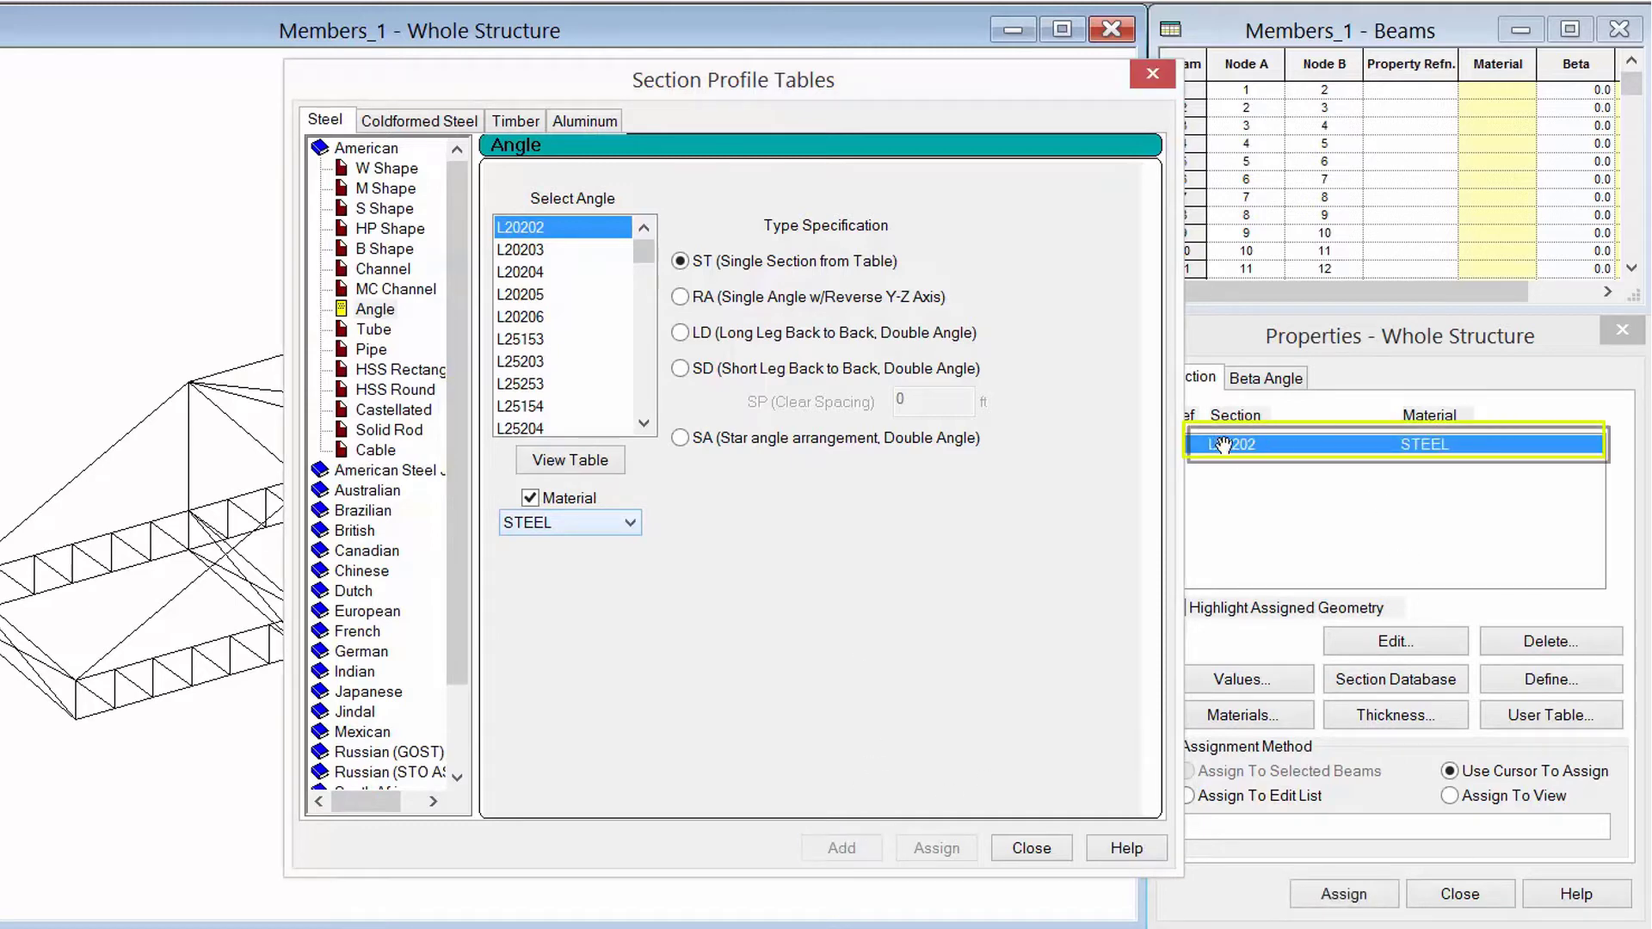
click(1433, 441)
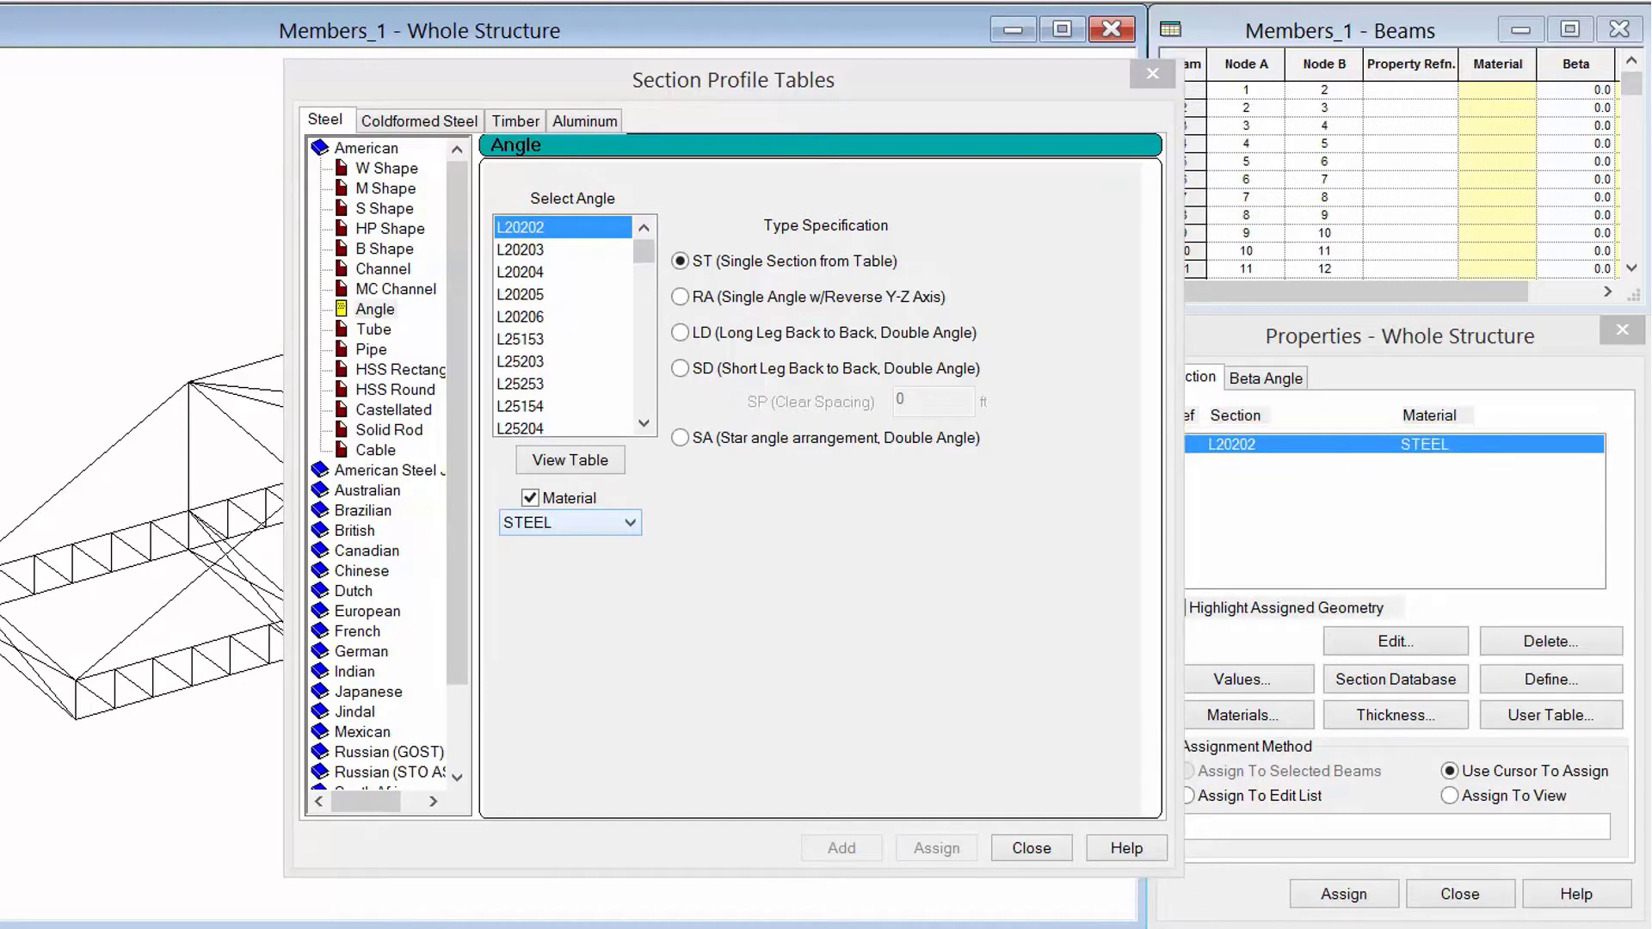
click(944, 684)
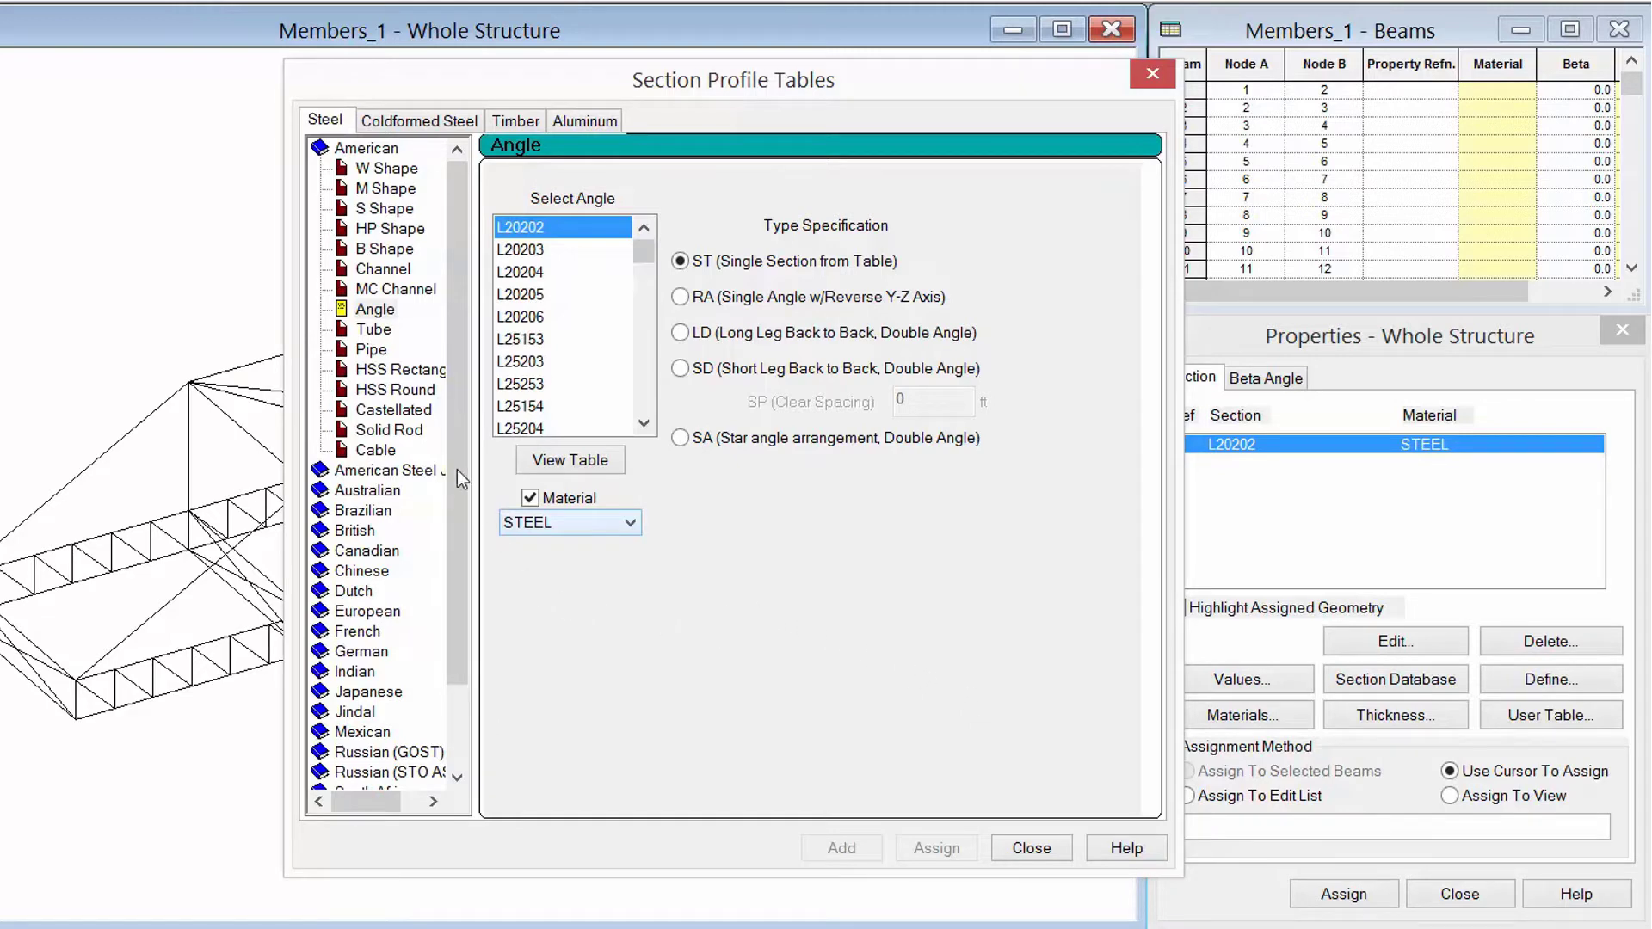
Add the HSS Rectangle tube HSST2X2X0.125 from the bottom of the list to the property list.
click(394, 372)
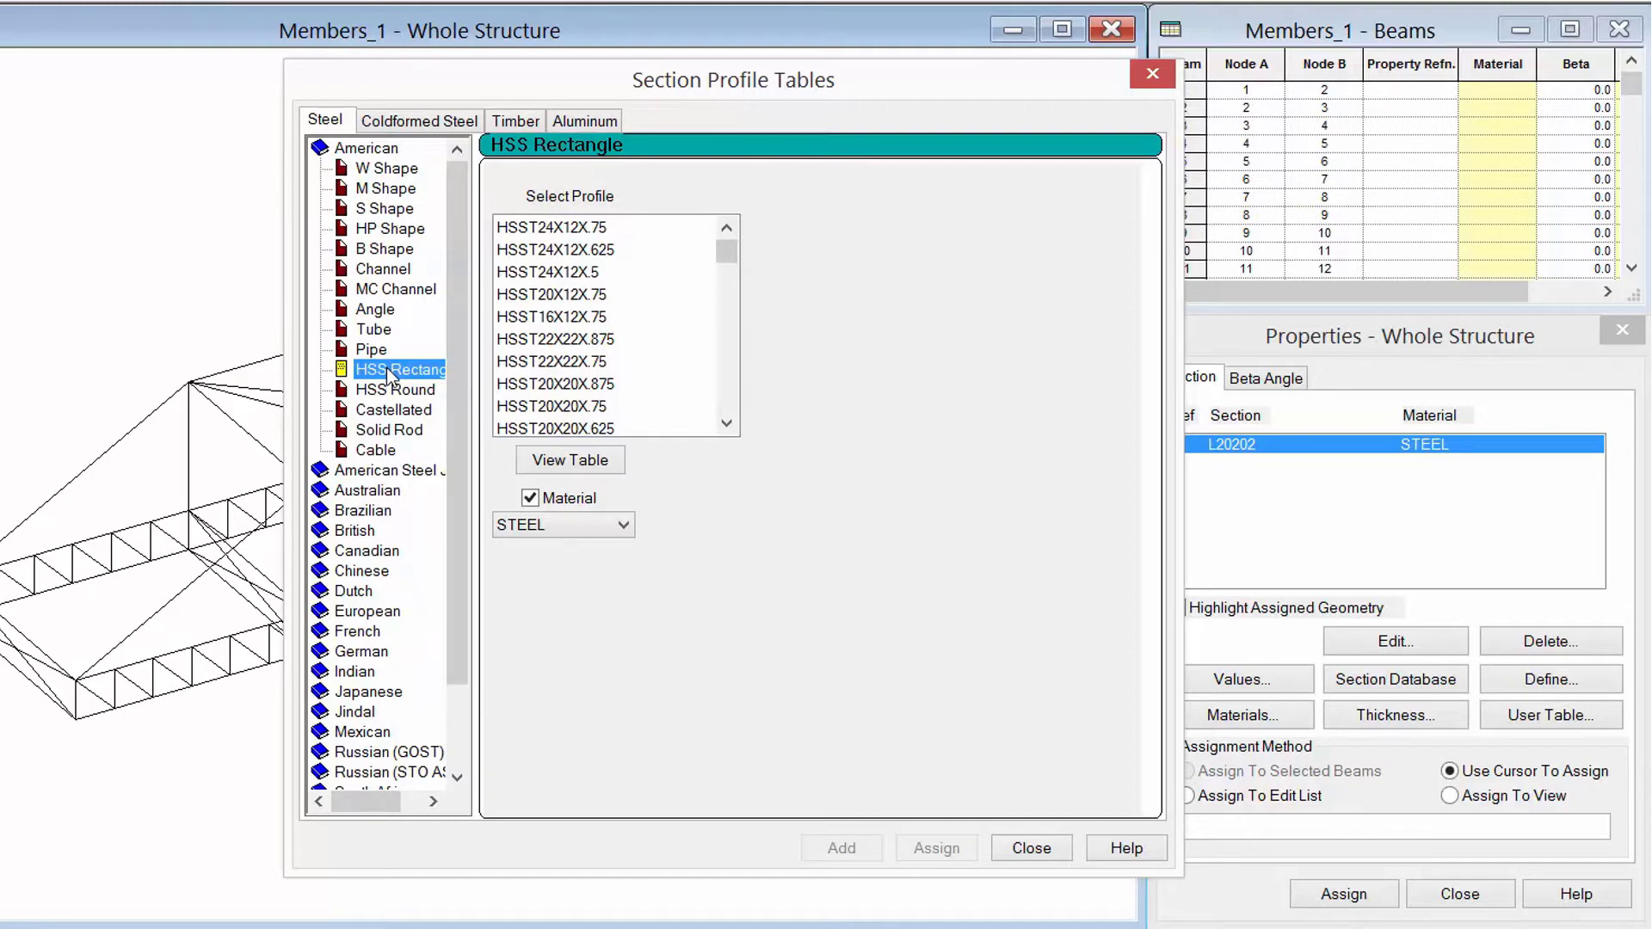
click(532, 343)
scroll(560, 361, down, 5)
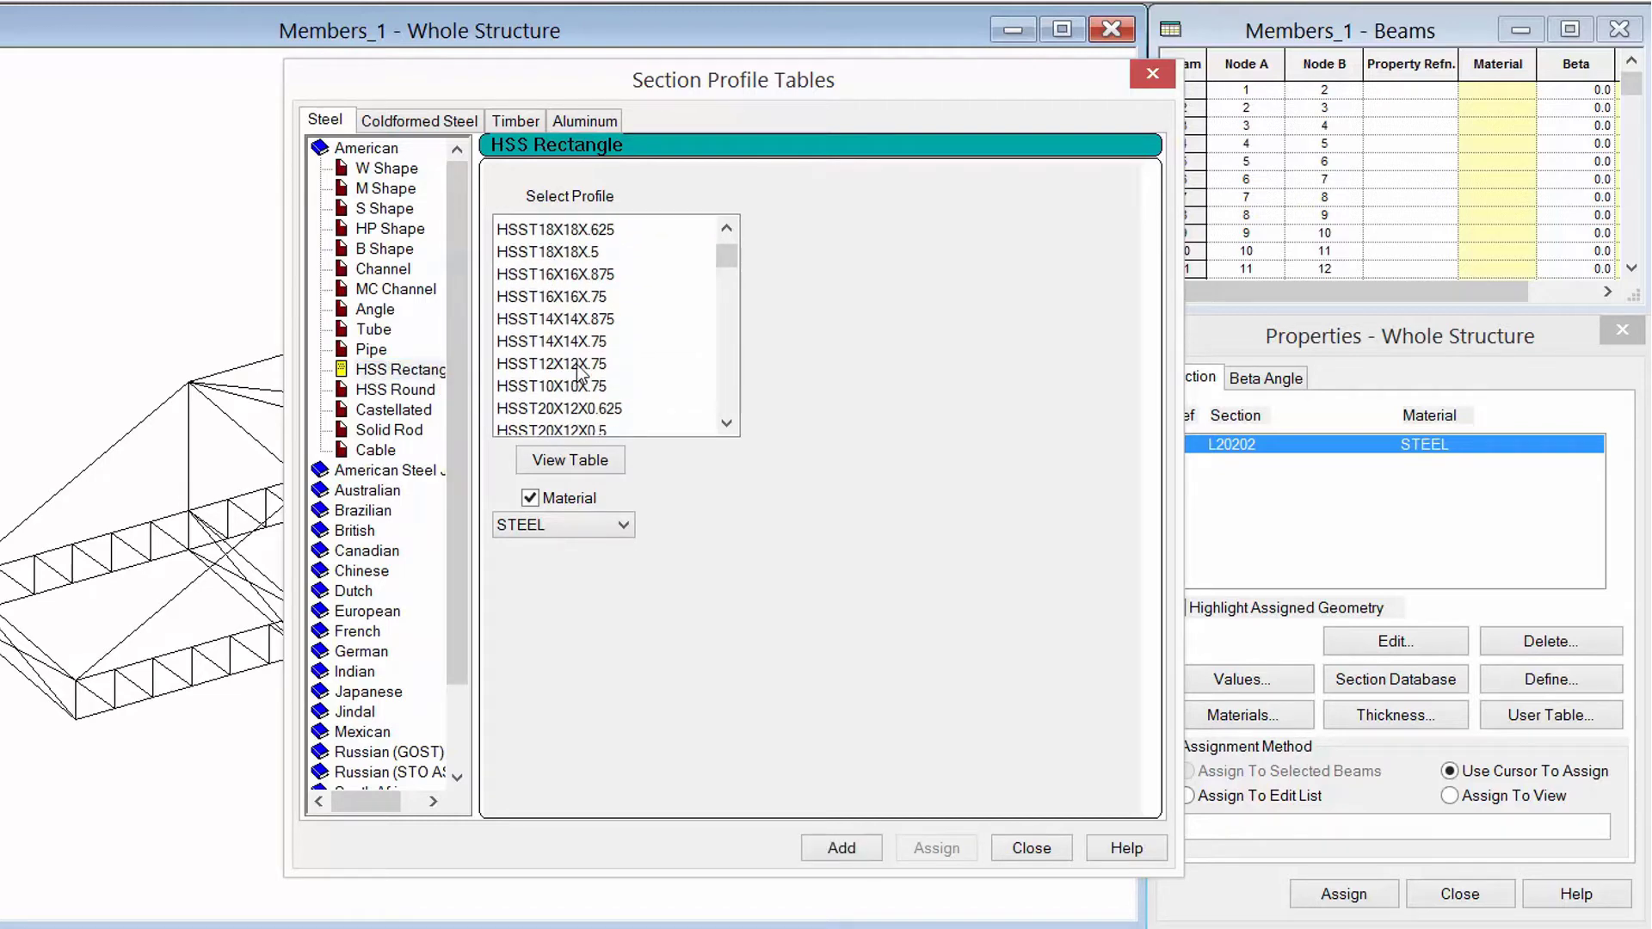
scroll(588, 384, down, 20)
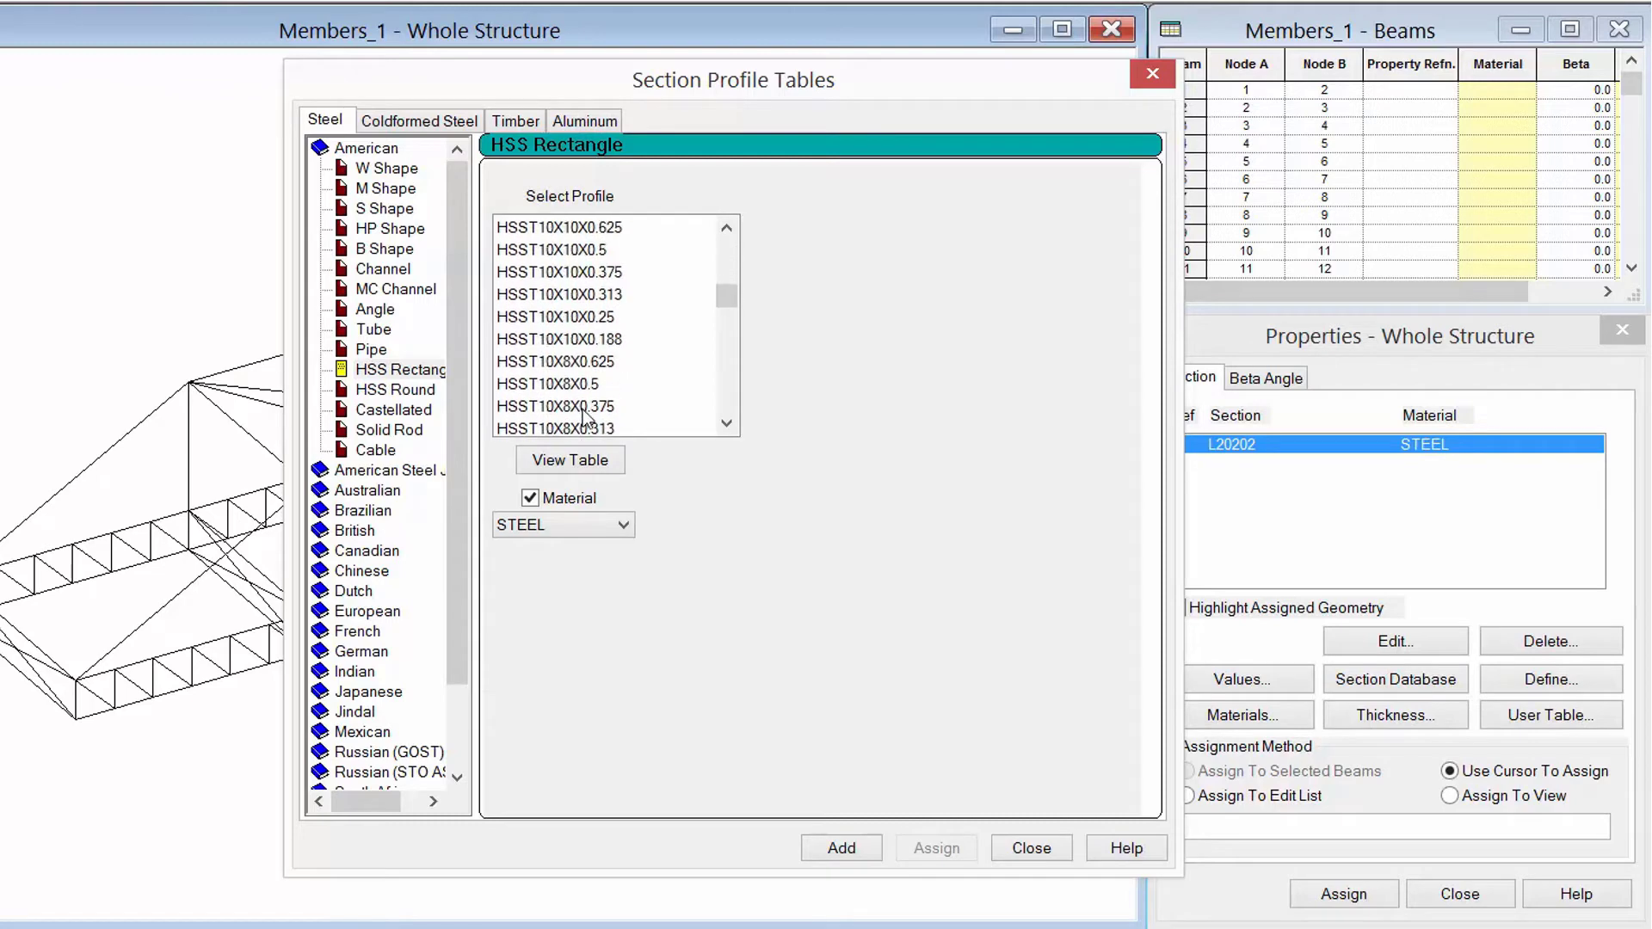
scroll(585, 421, down, 20)
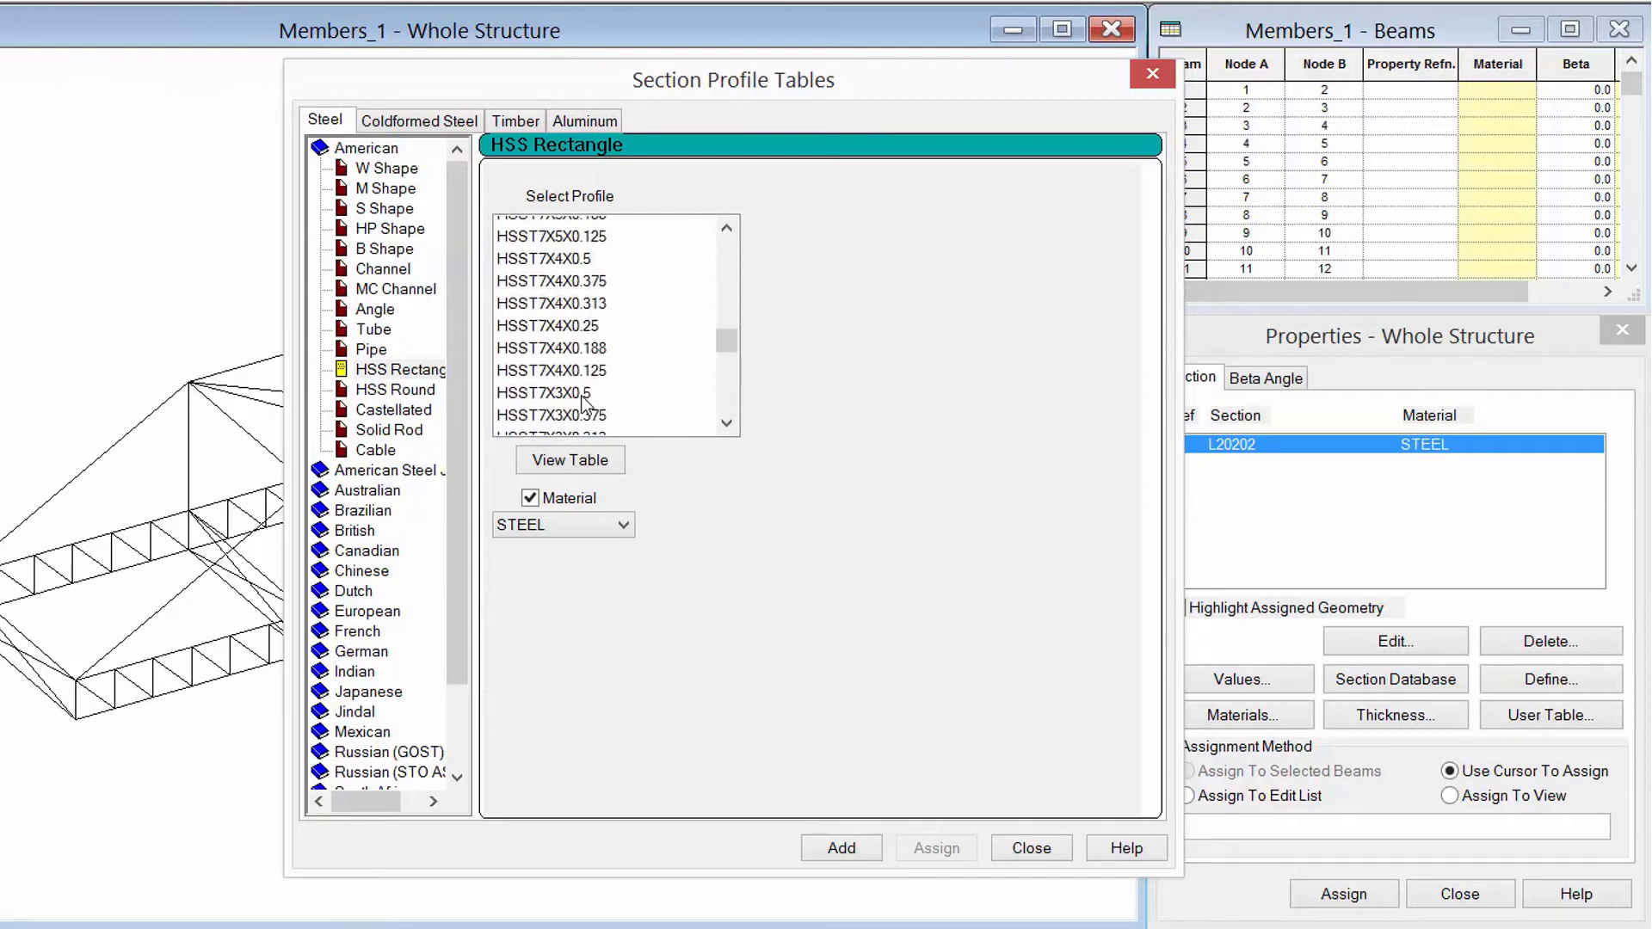
drag(727, 361, 729, 420)
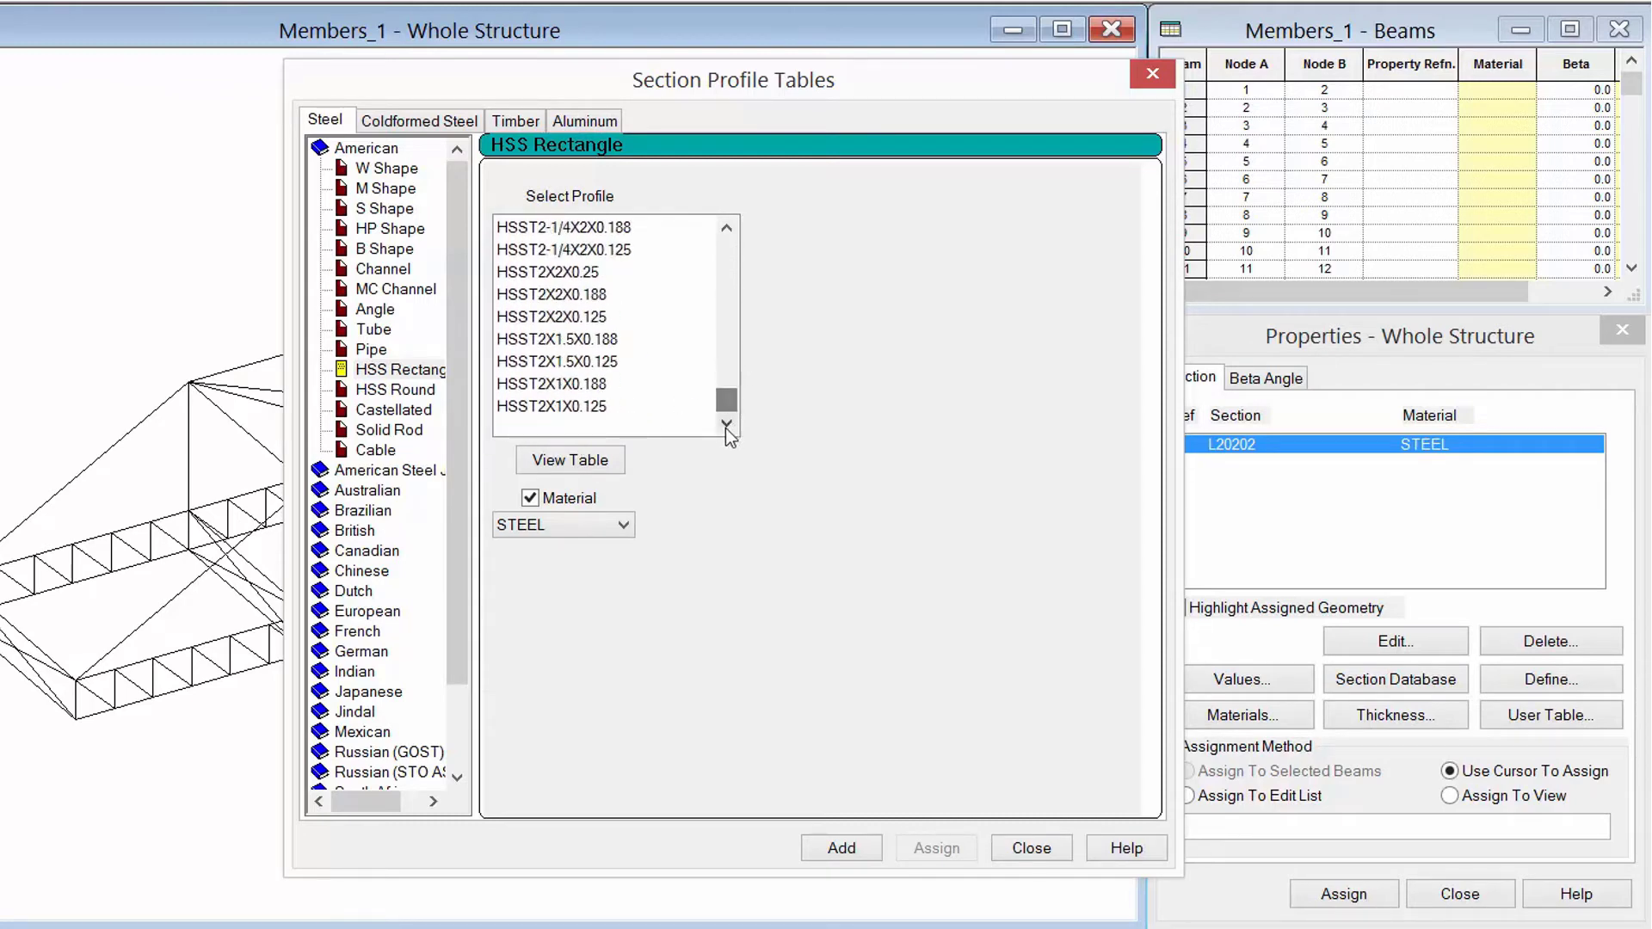
click(549, 408)
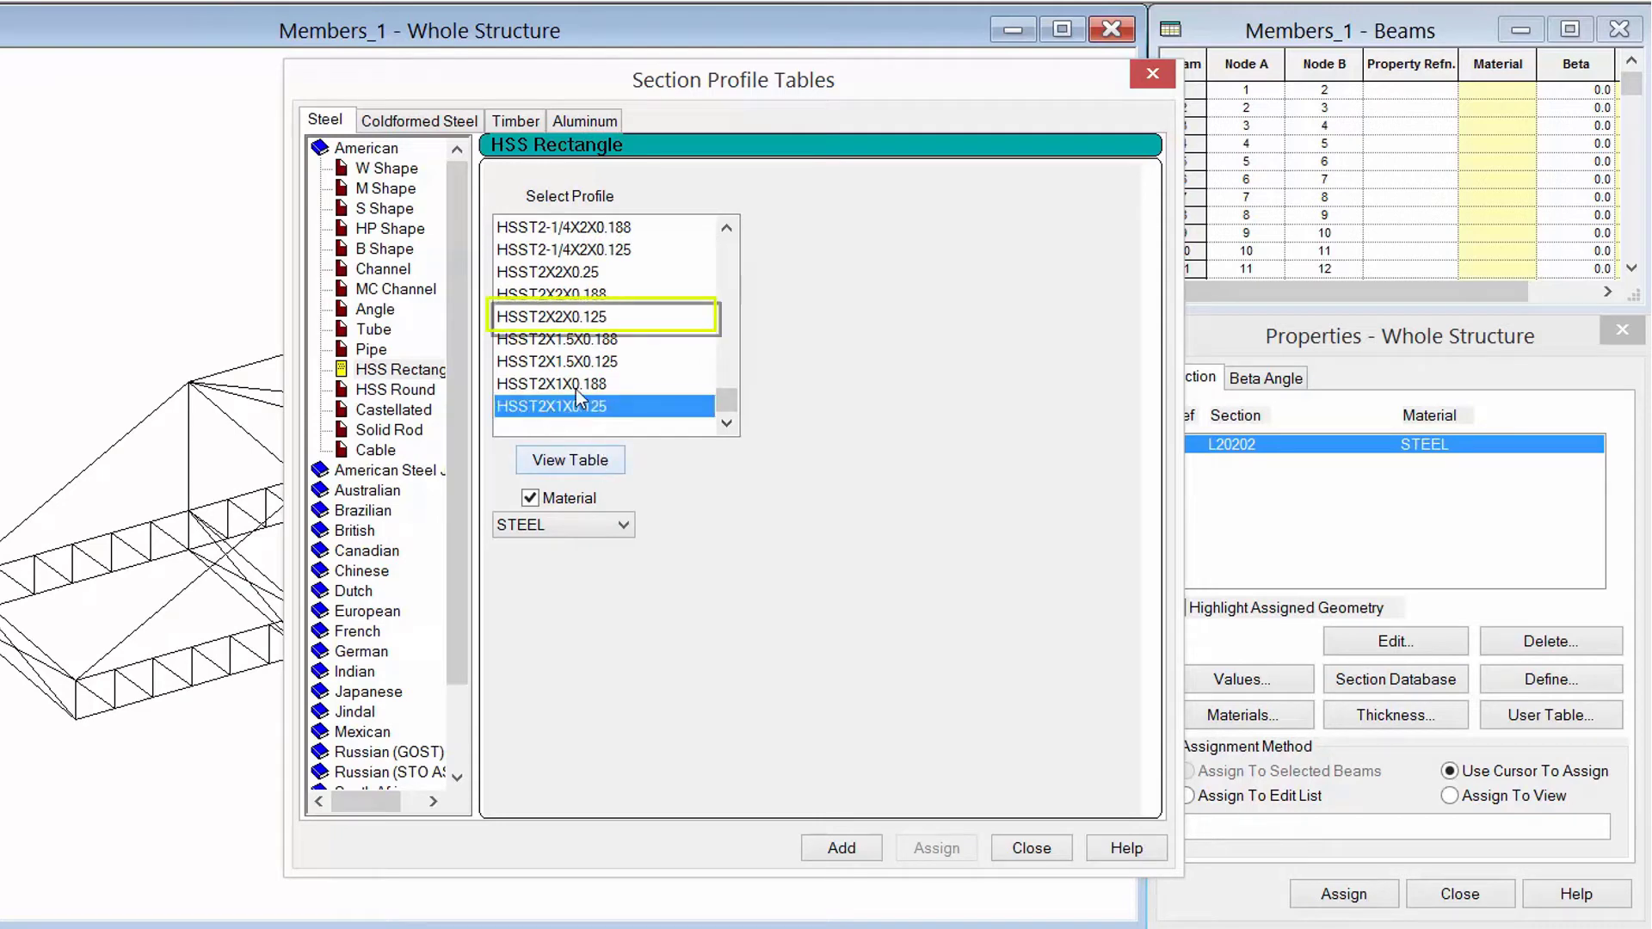
click(561, 325)
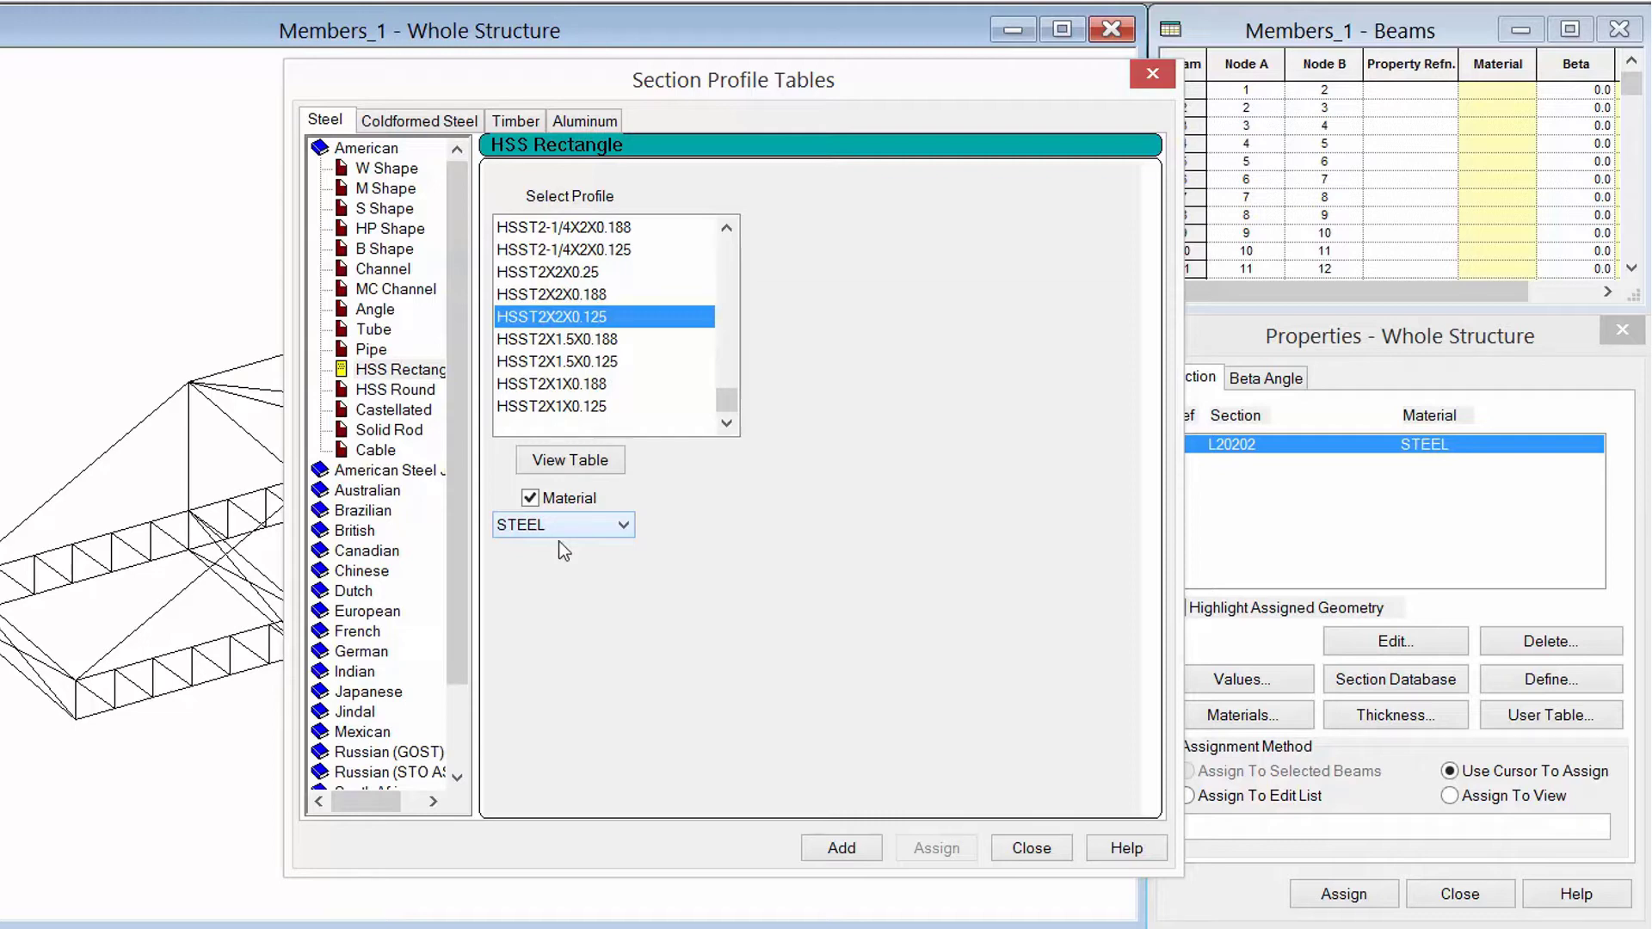
click(835, 850)
Close the Section Profile Tables dialog.
click(1029, 850)
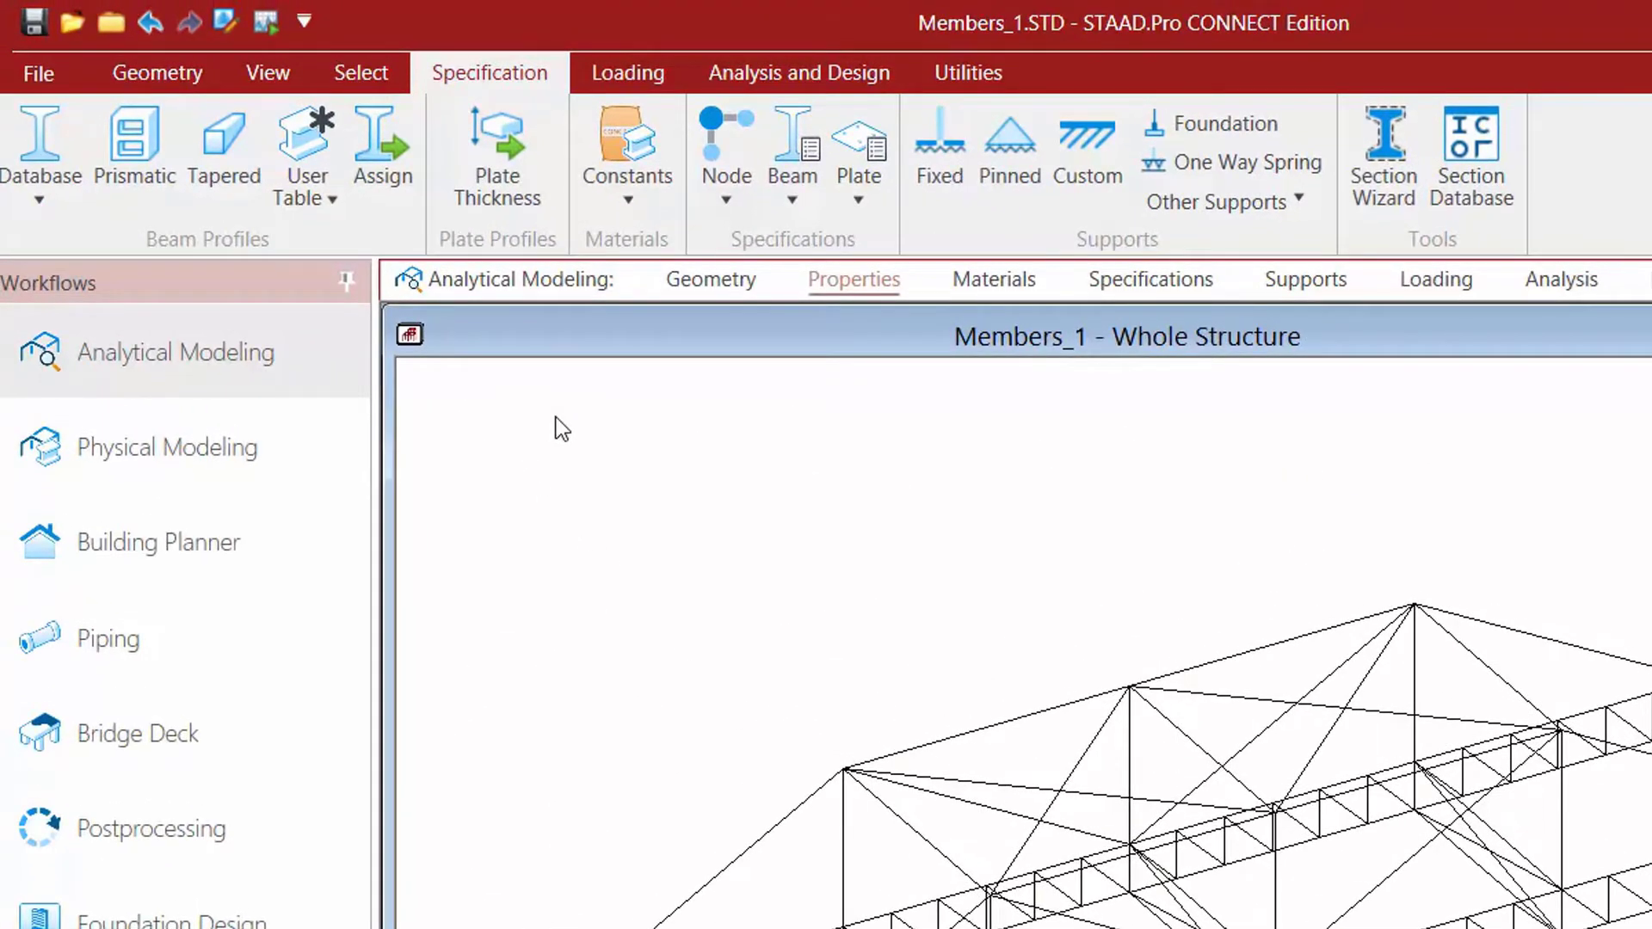
Set the input length unit to Inch from the Geometry tab's Input Units.
click(130, 81)
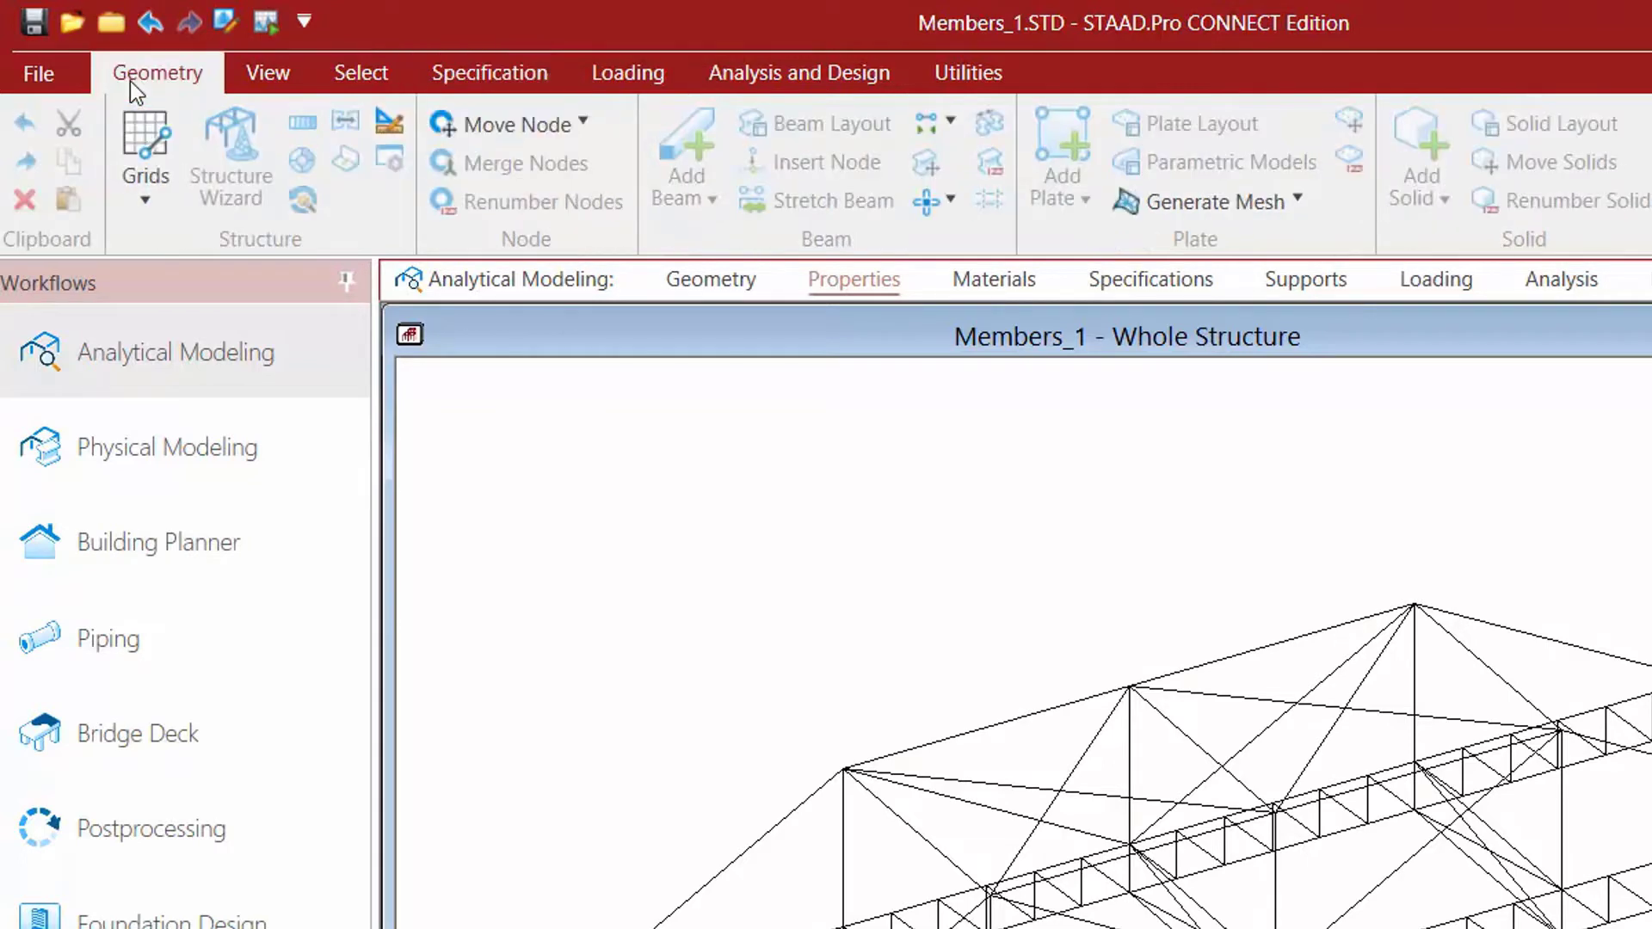
click(396, 128)
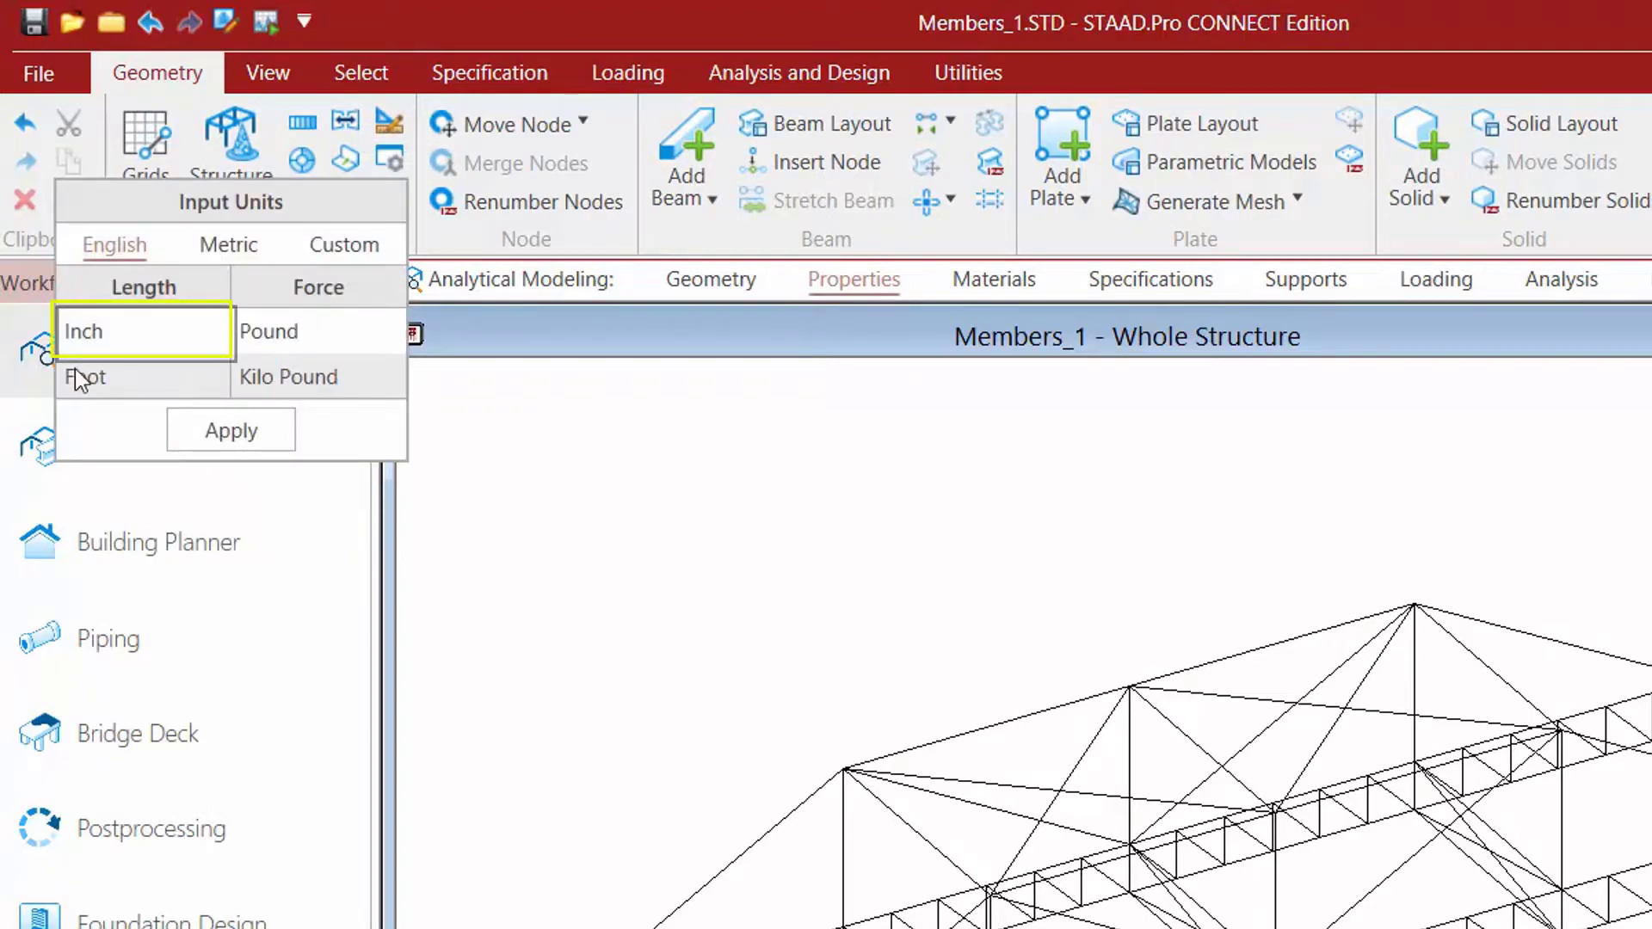
click(88, 337)
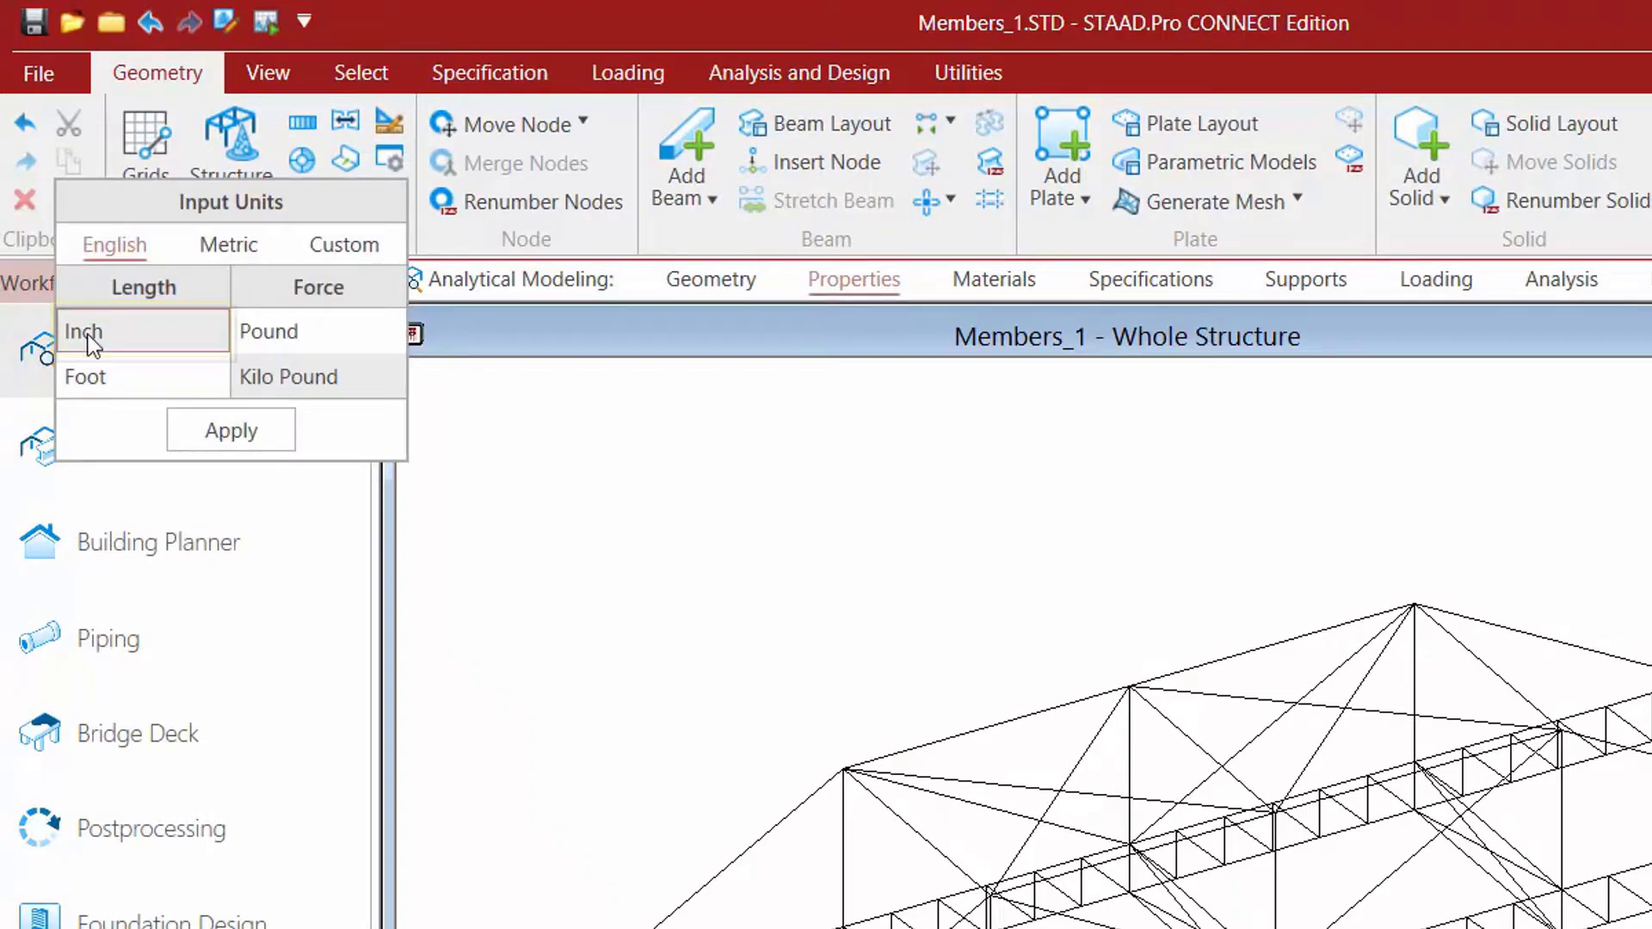
click(231, 430)
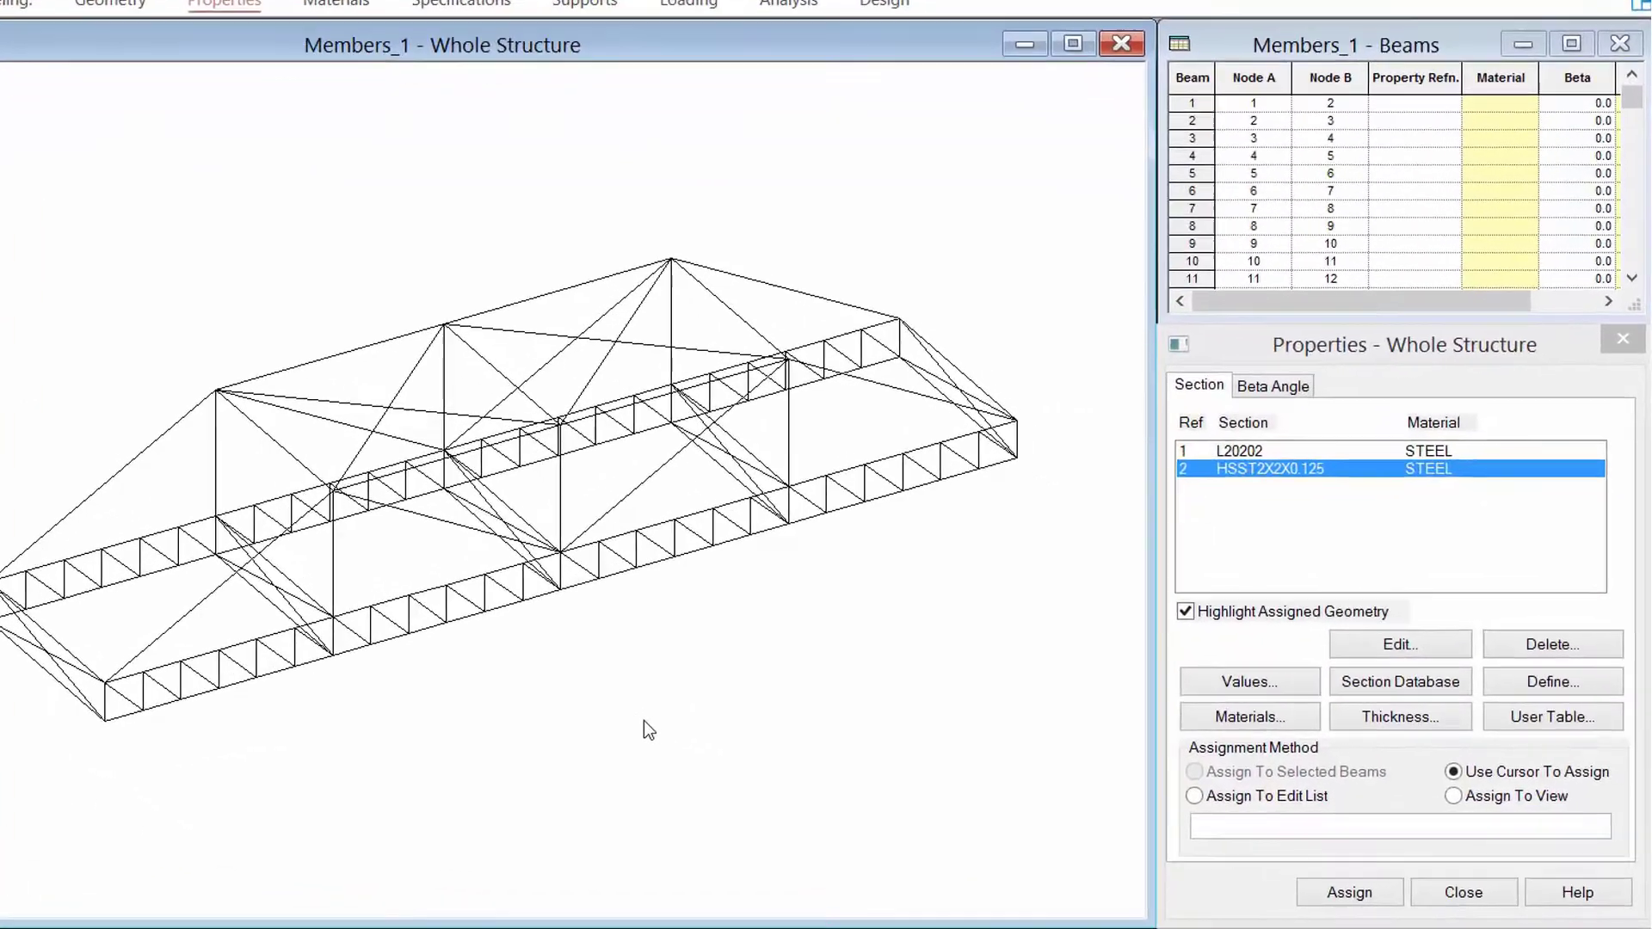
Define a STEEL solid circle section with YD 0.25 in and add it as Cir.
click(1534, 682)
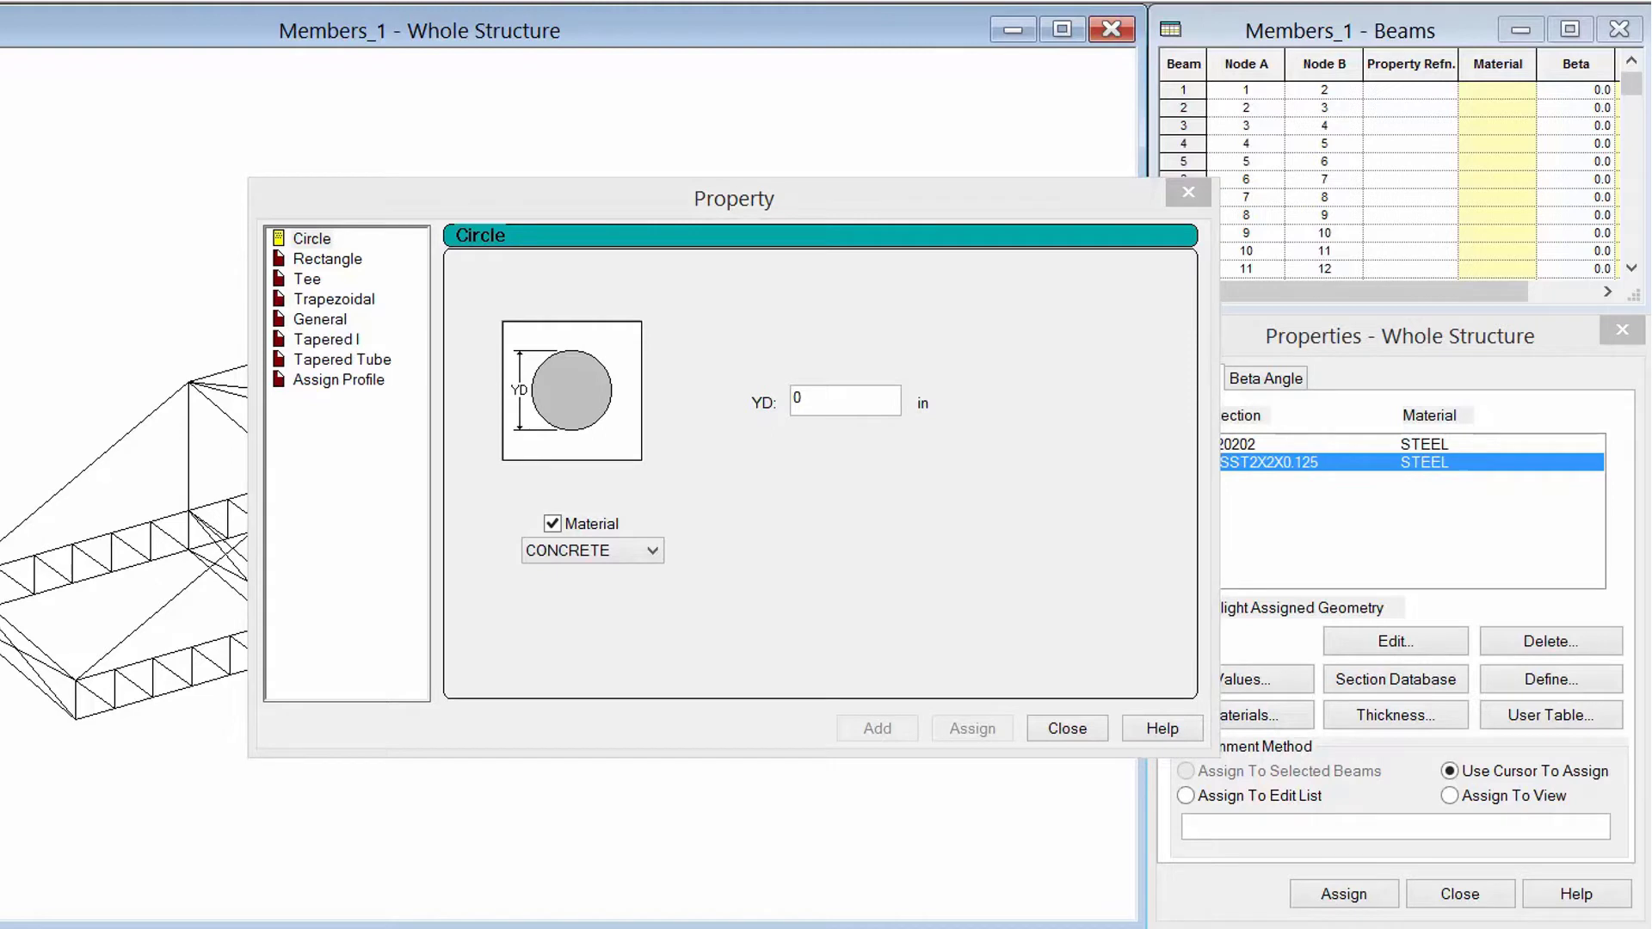
click(885, 514)
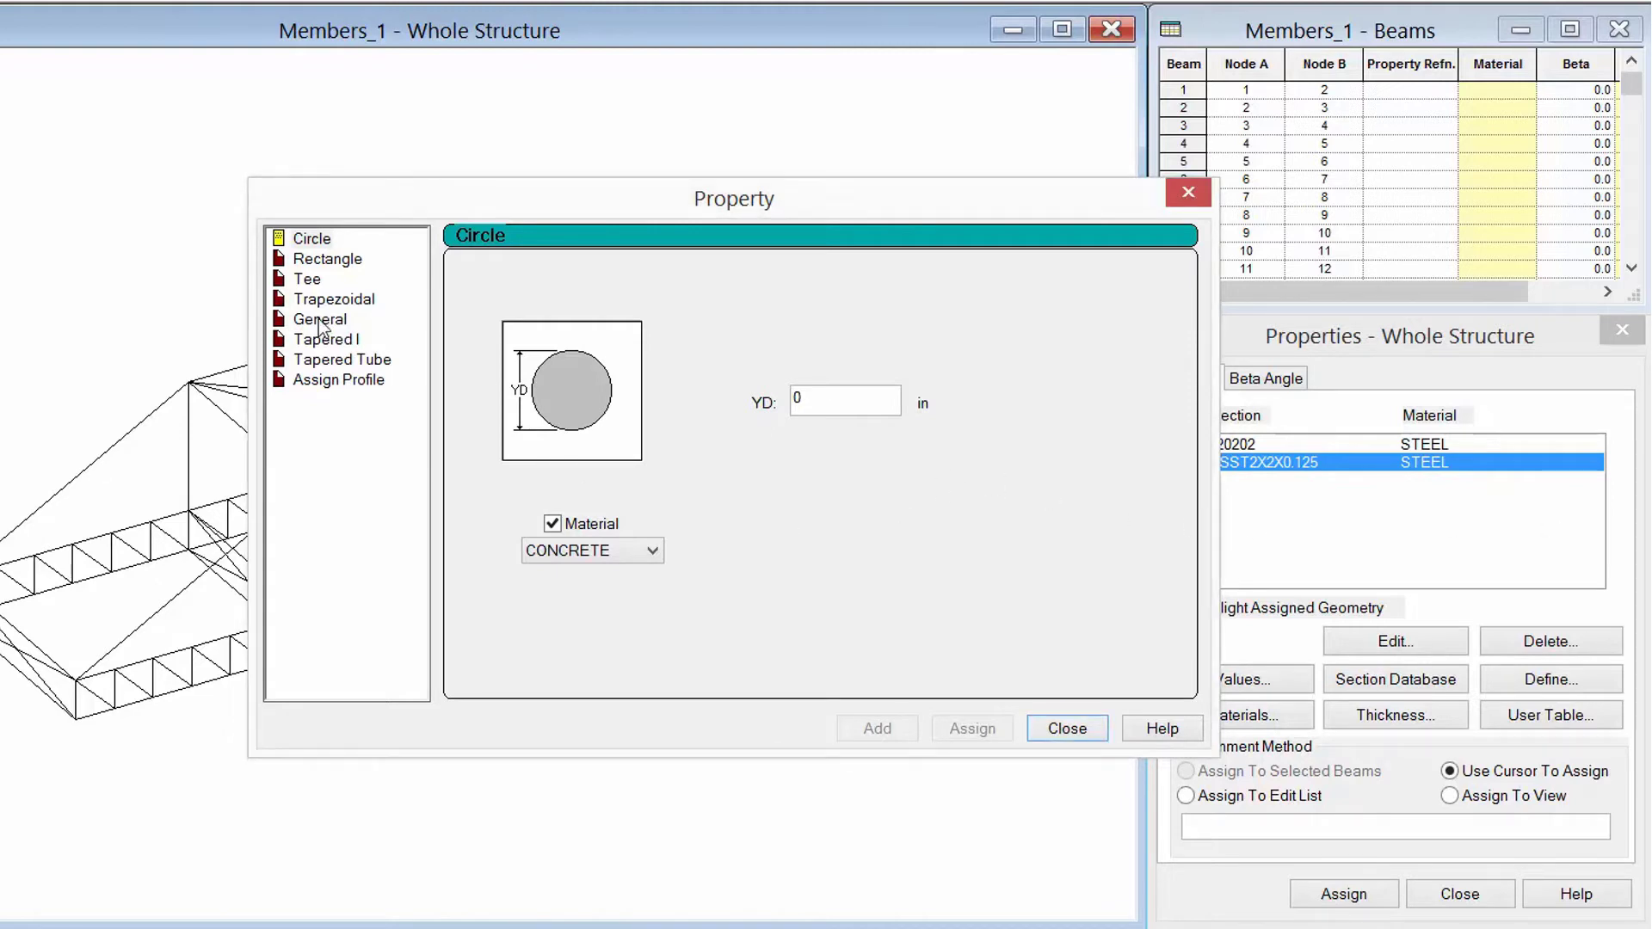
click(301, 240)
click(818, 399)
text(0.25)
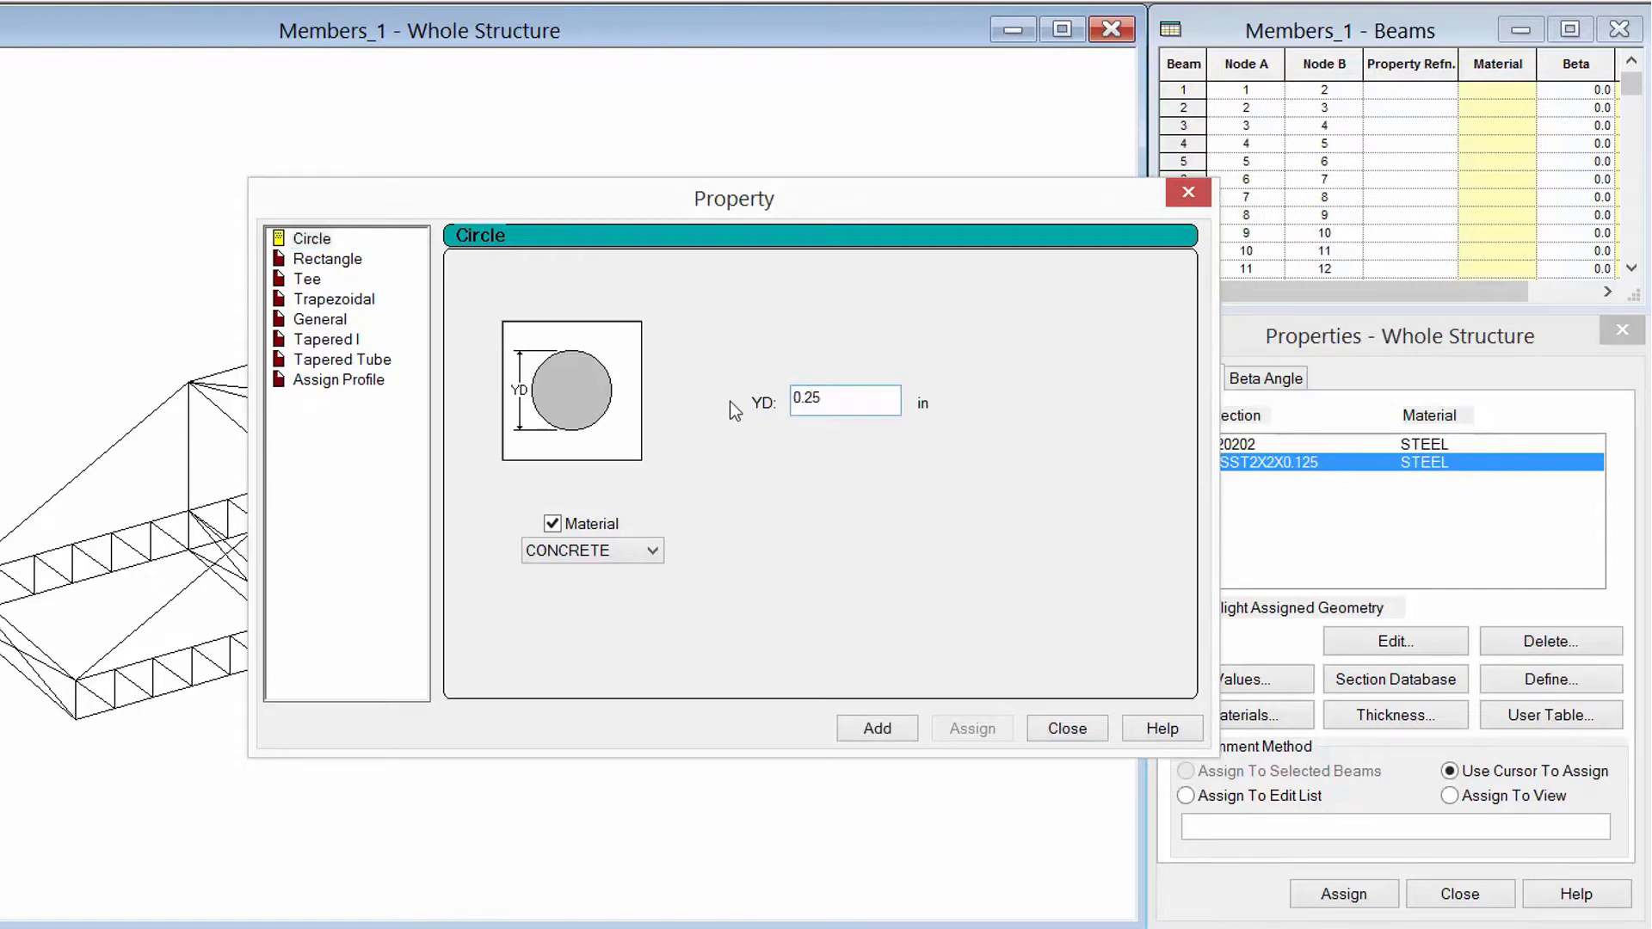
click(602, 553)
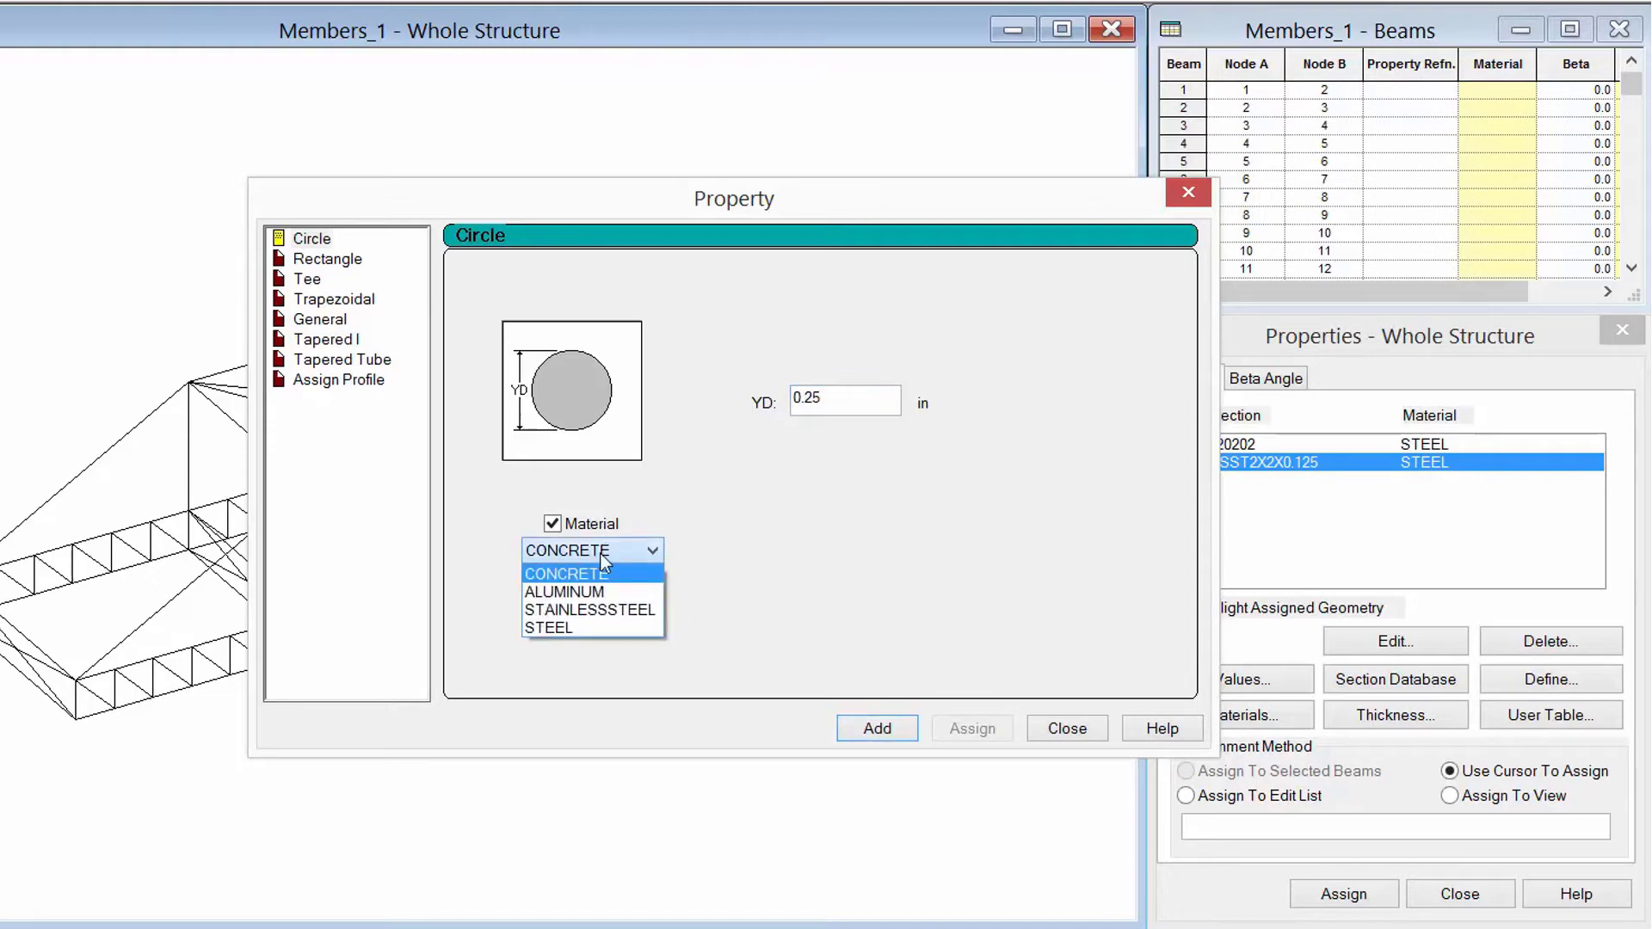
click(559, 628)
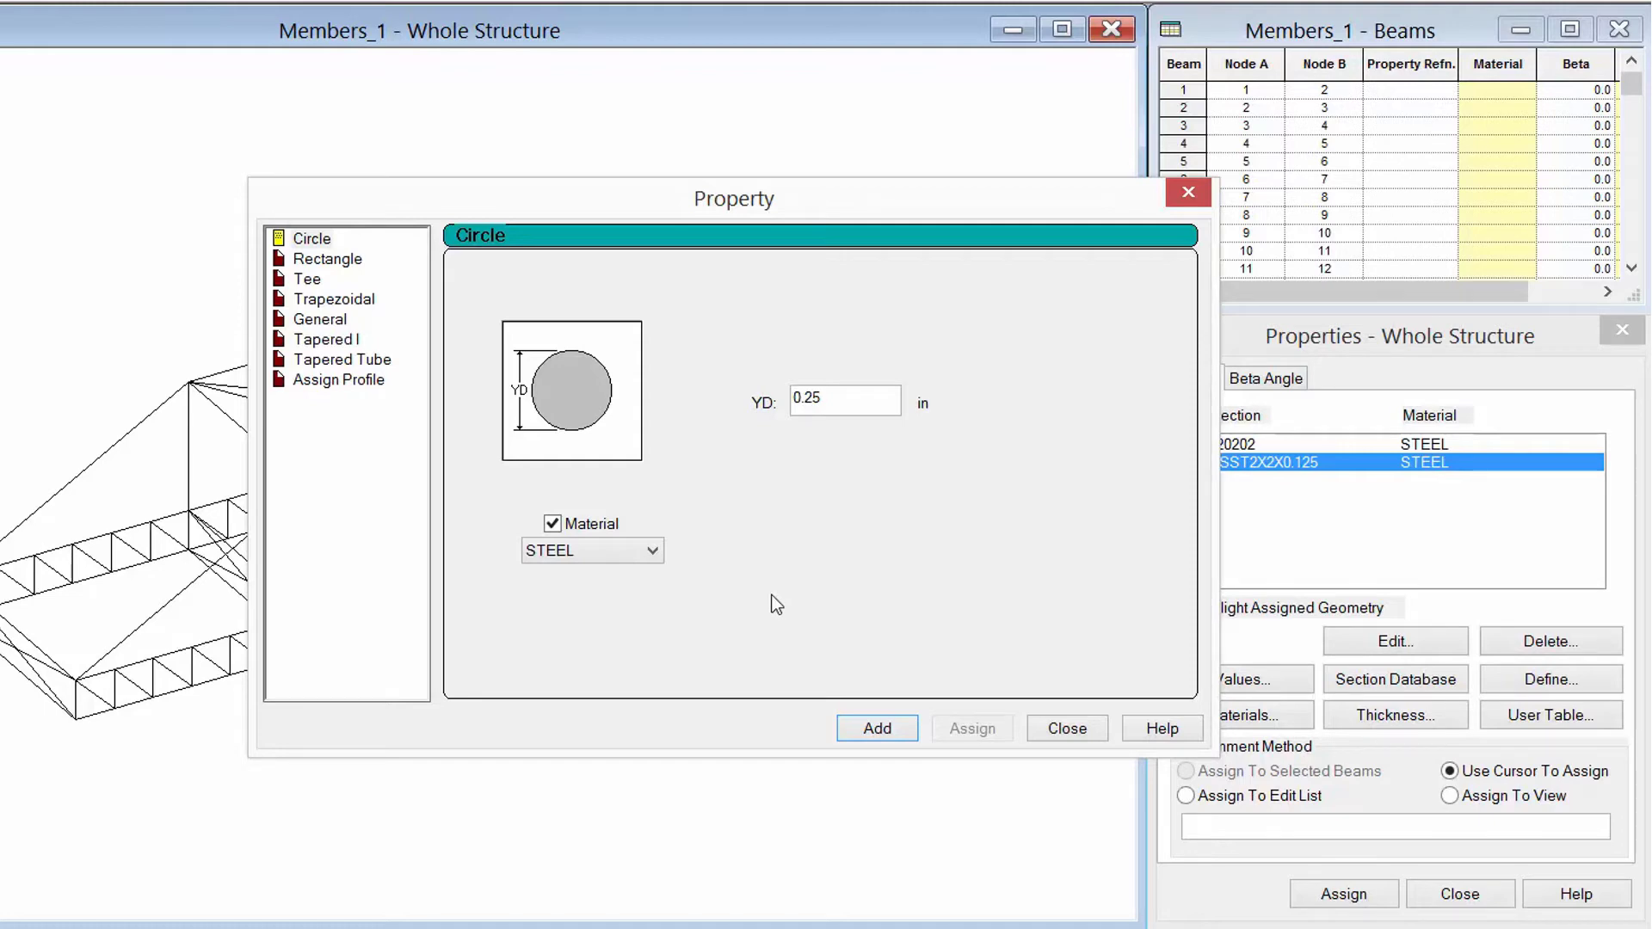
click(866, 722)
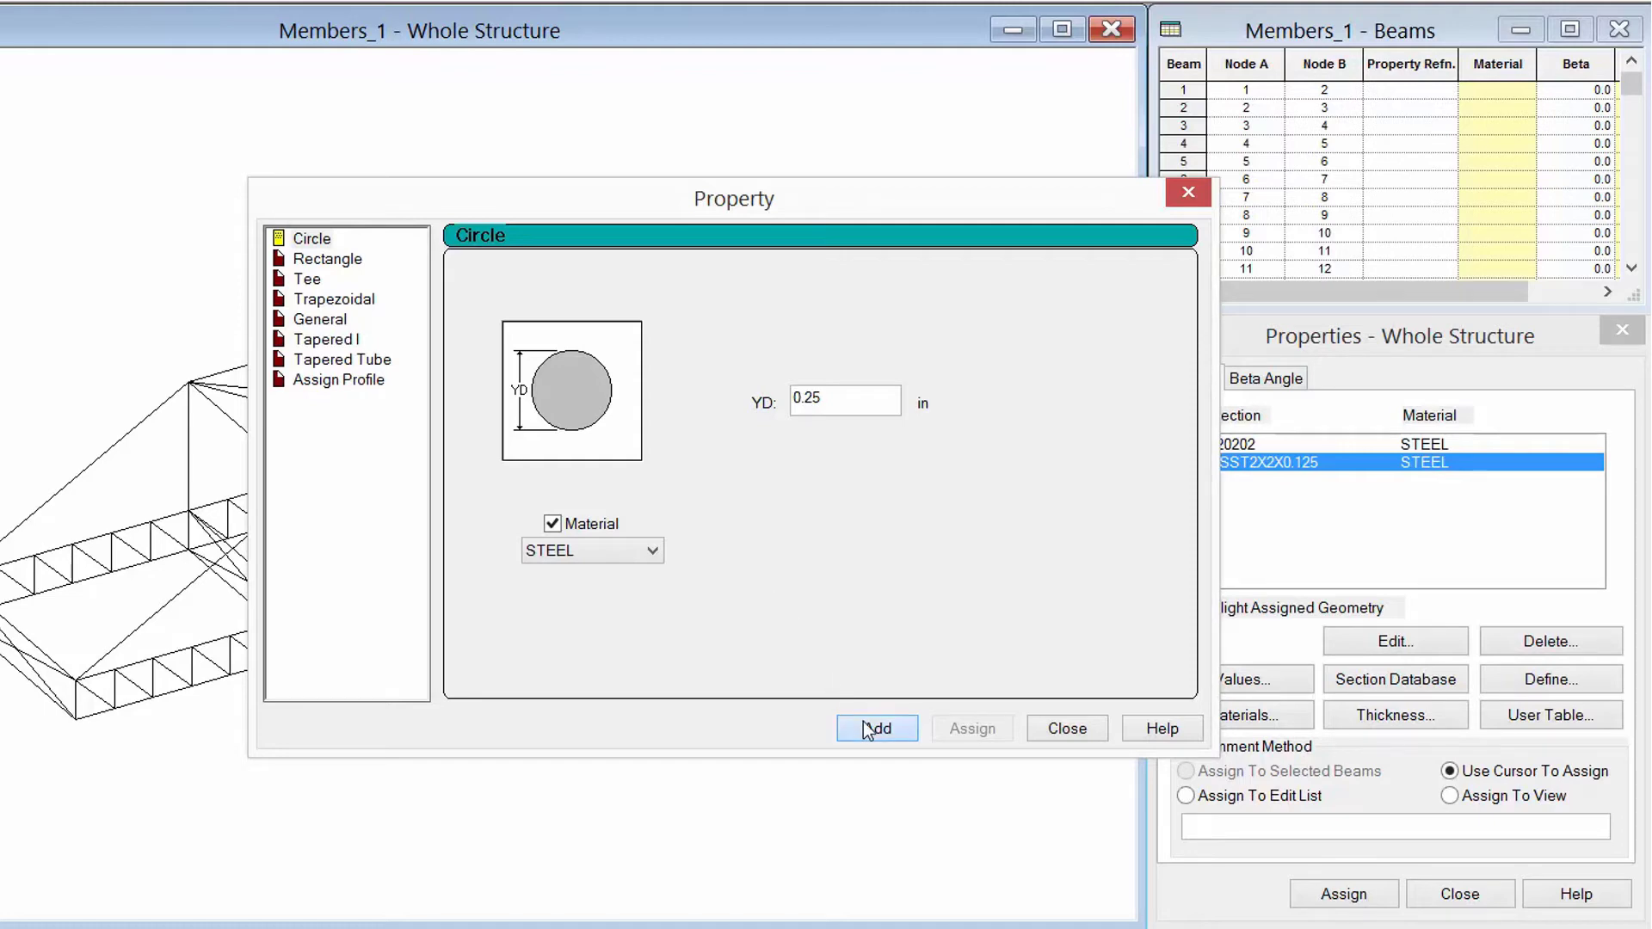
click(1053, 725)
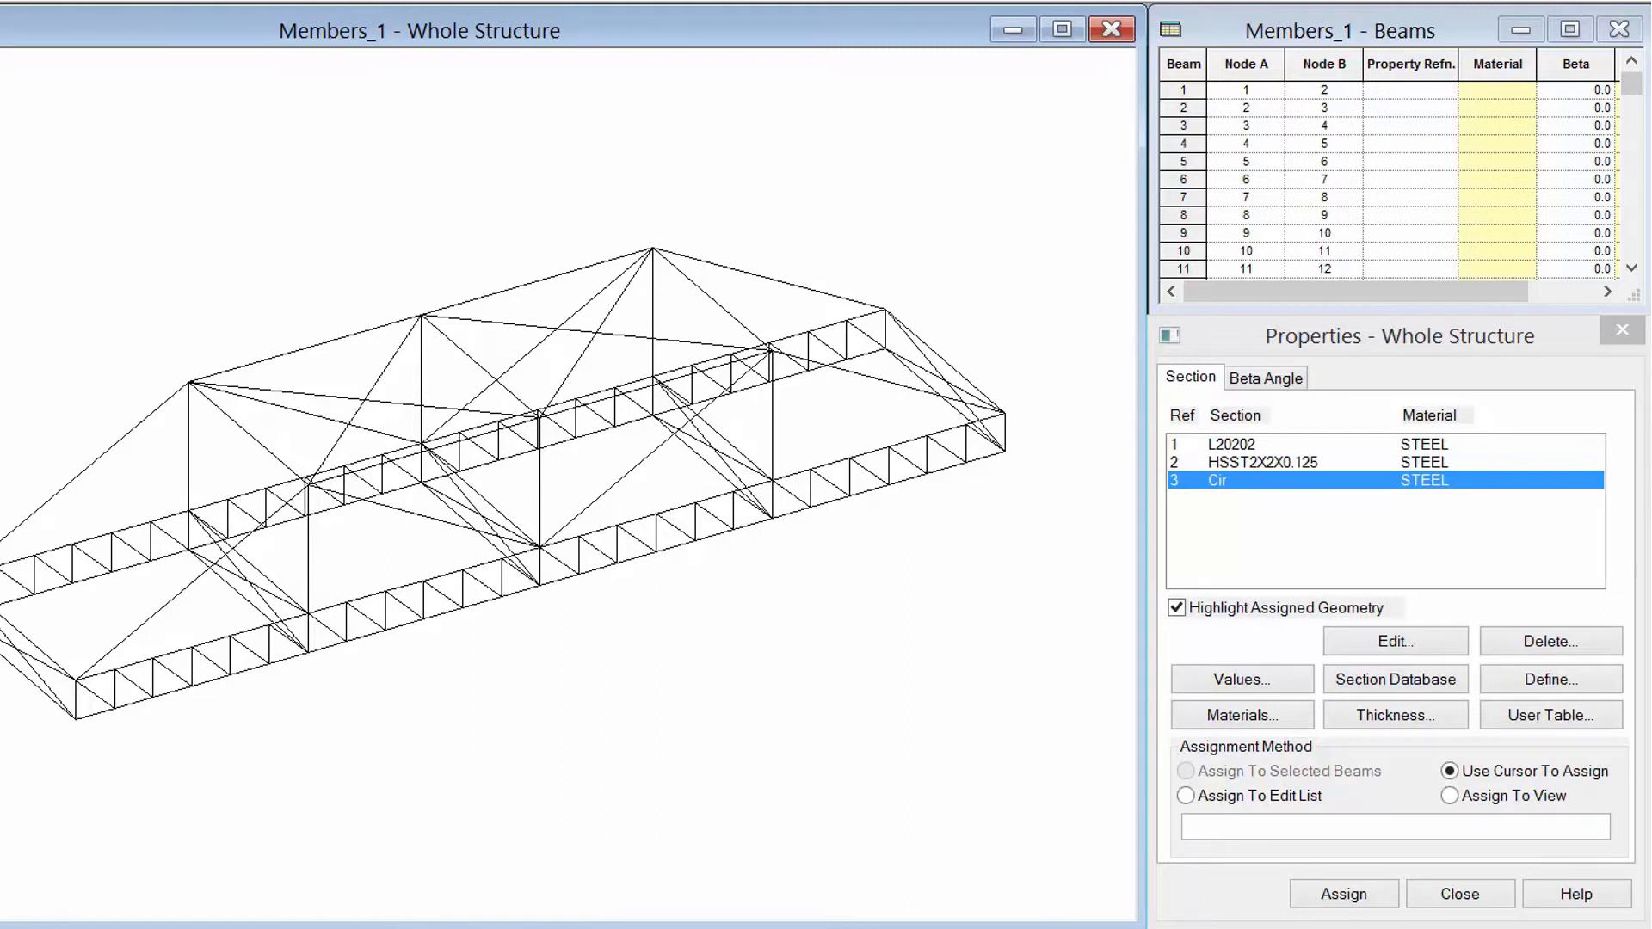
click(1198, 446)
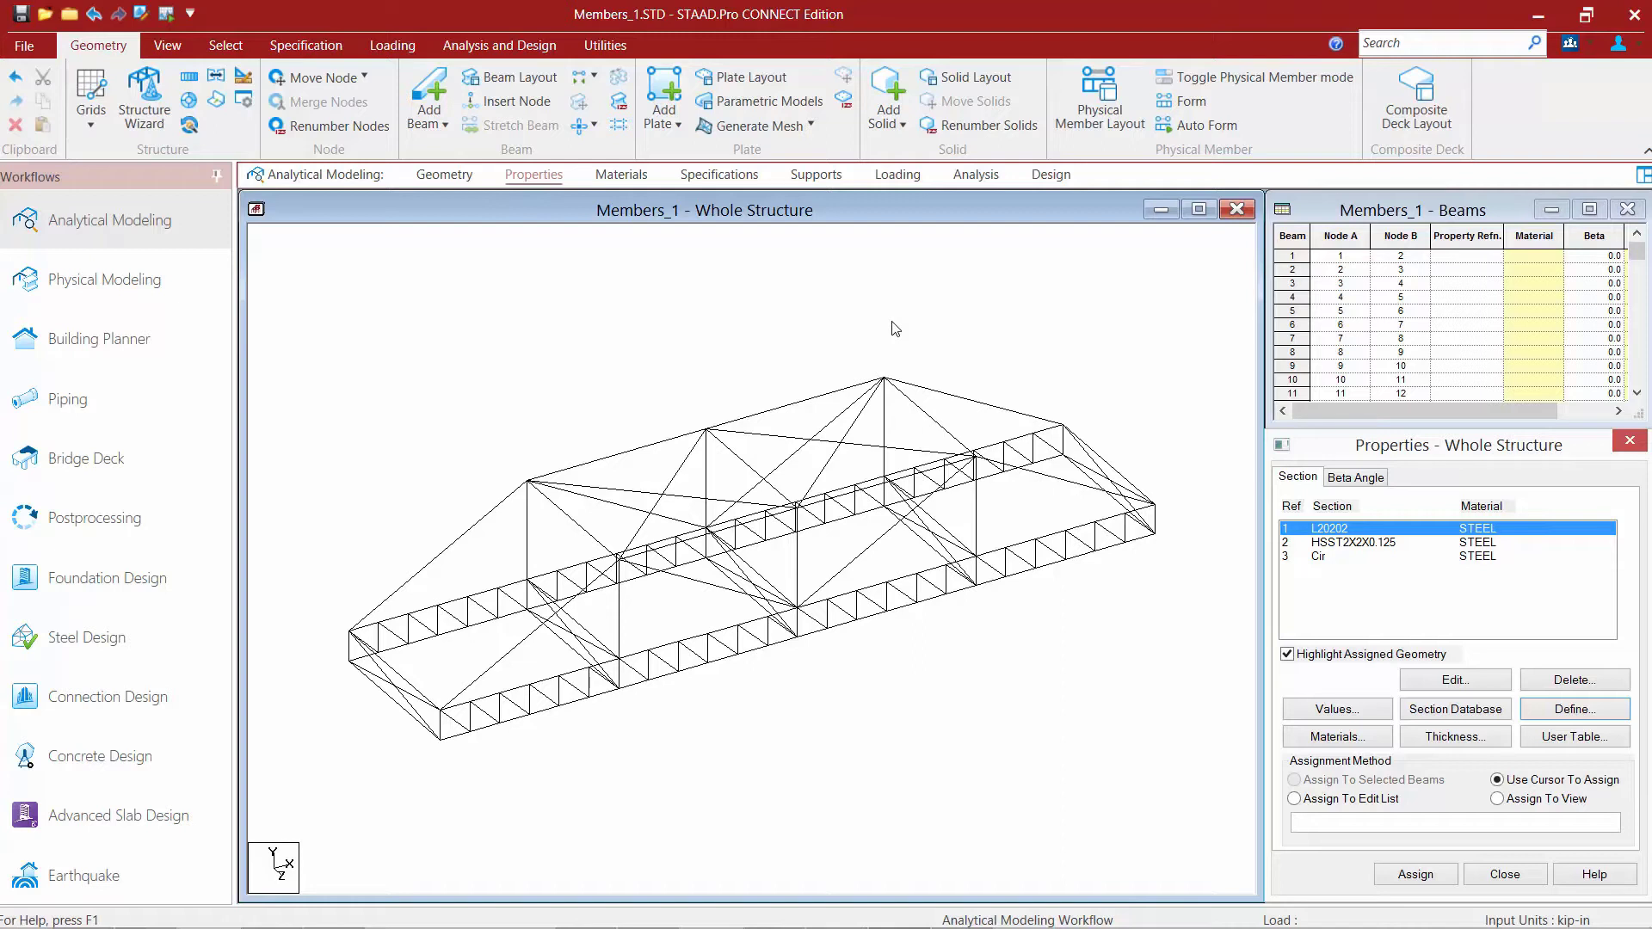
Assign L20202 to the bottom-chord deck members window-selected in front view.
click(168, 46)
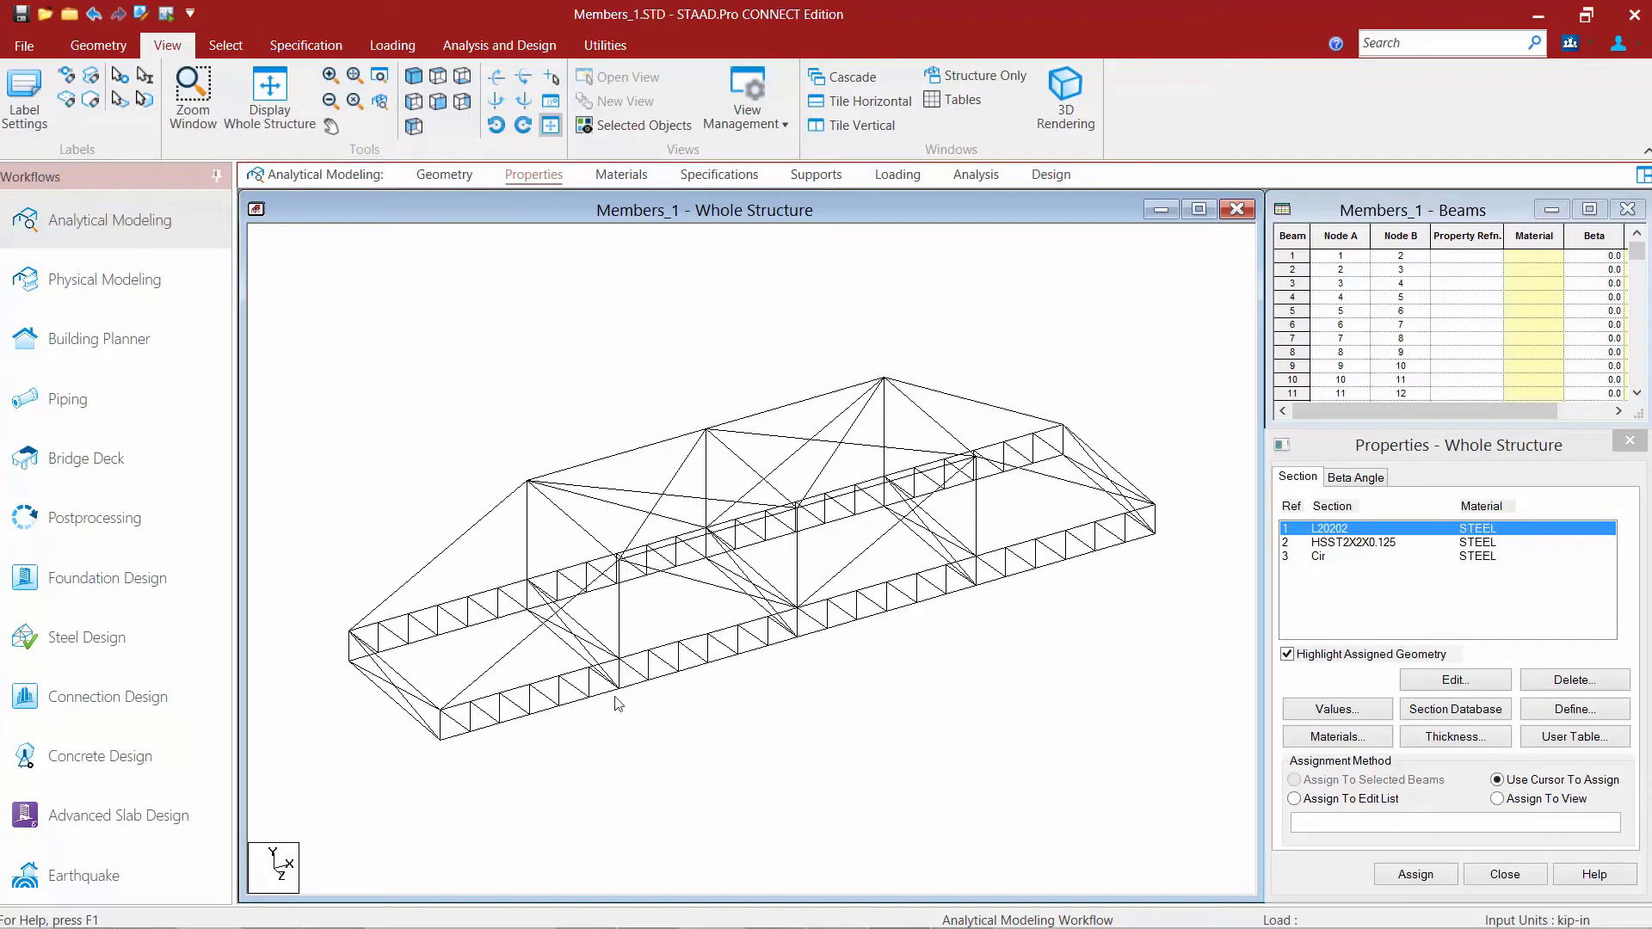
click(434, 104)
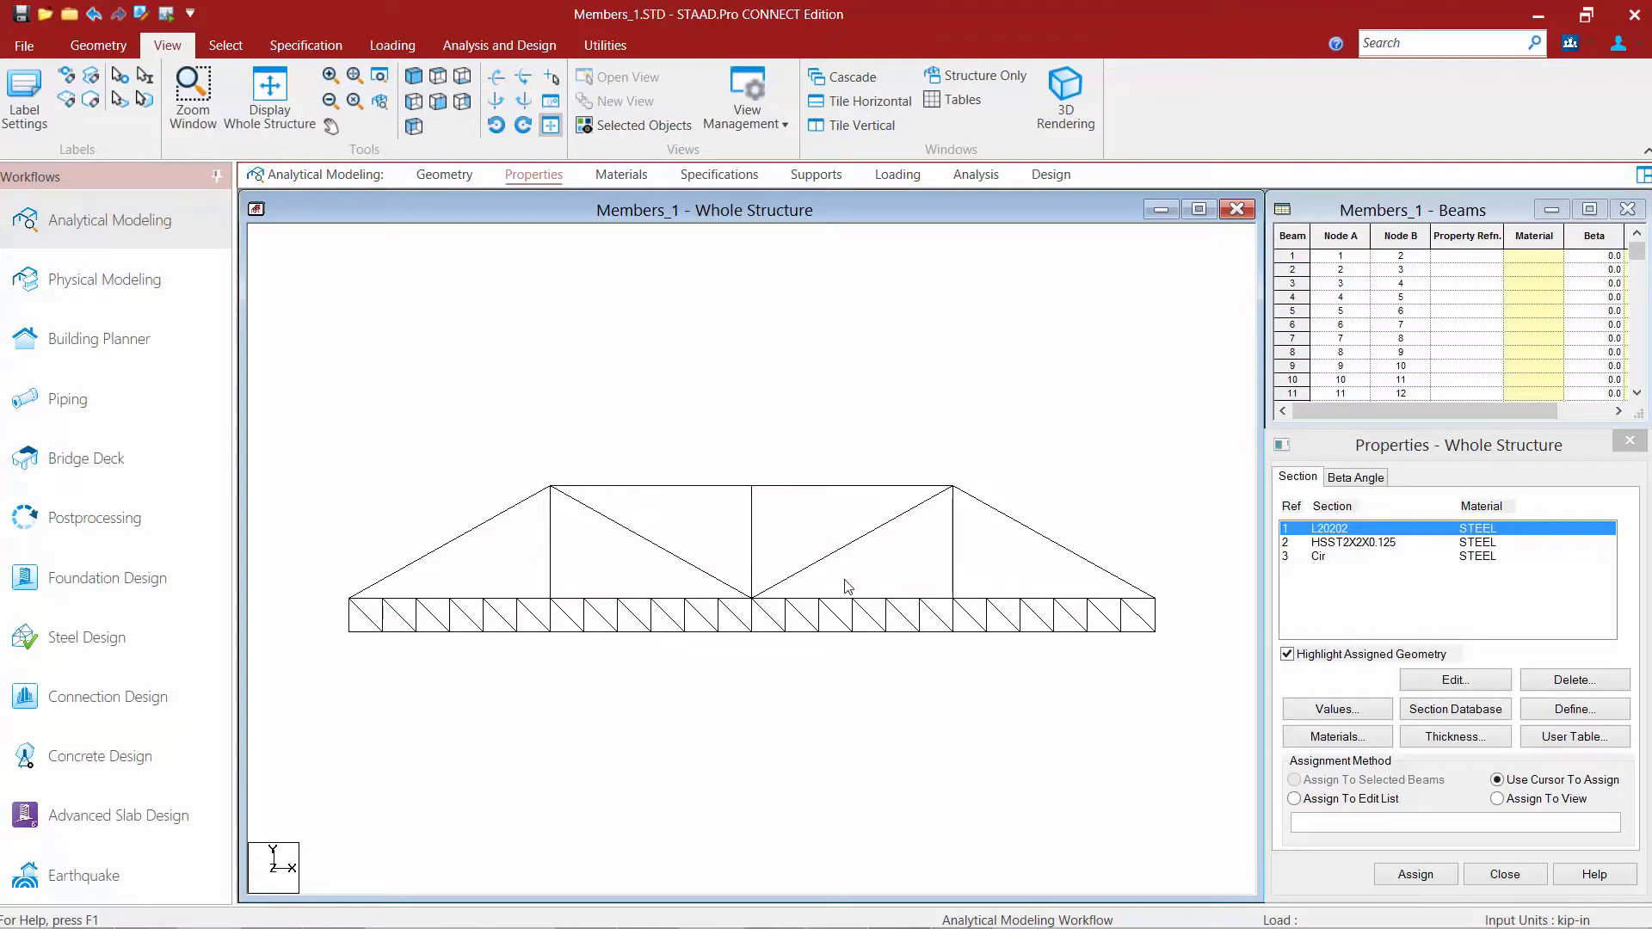
drag(1171, 610, 332, 592)
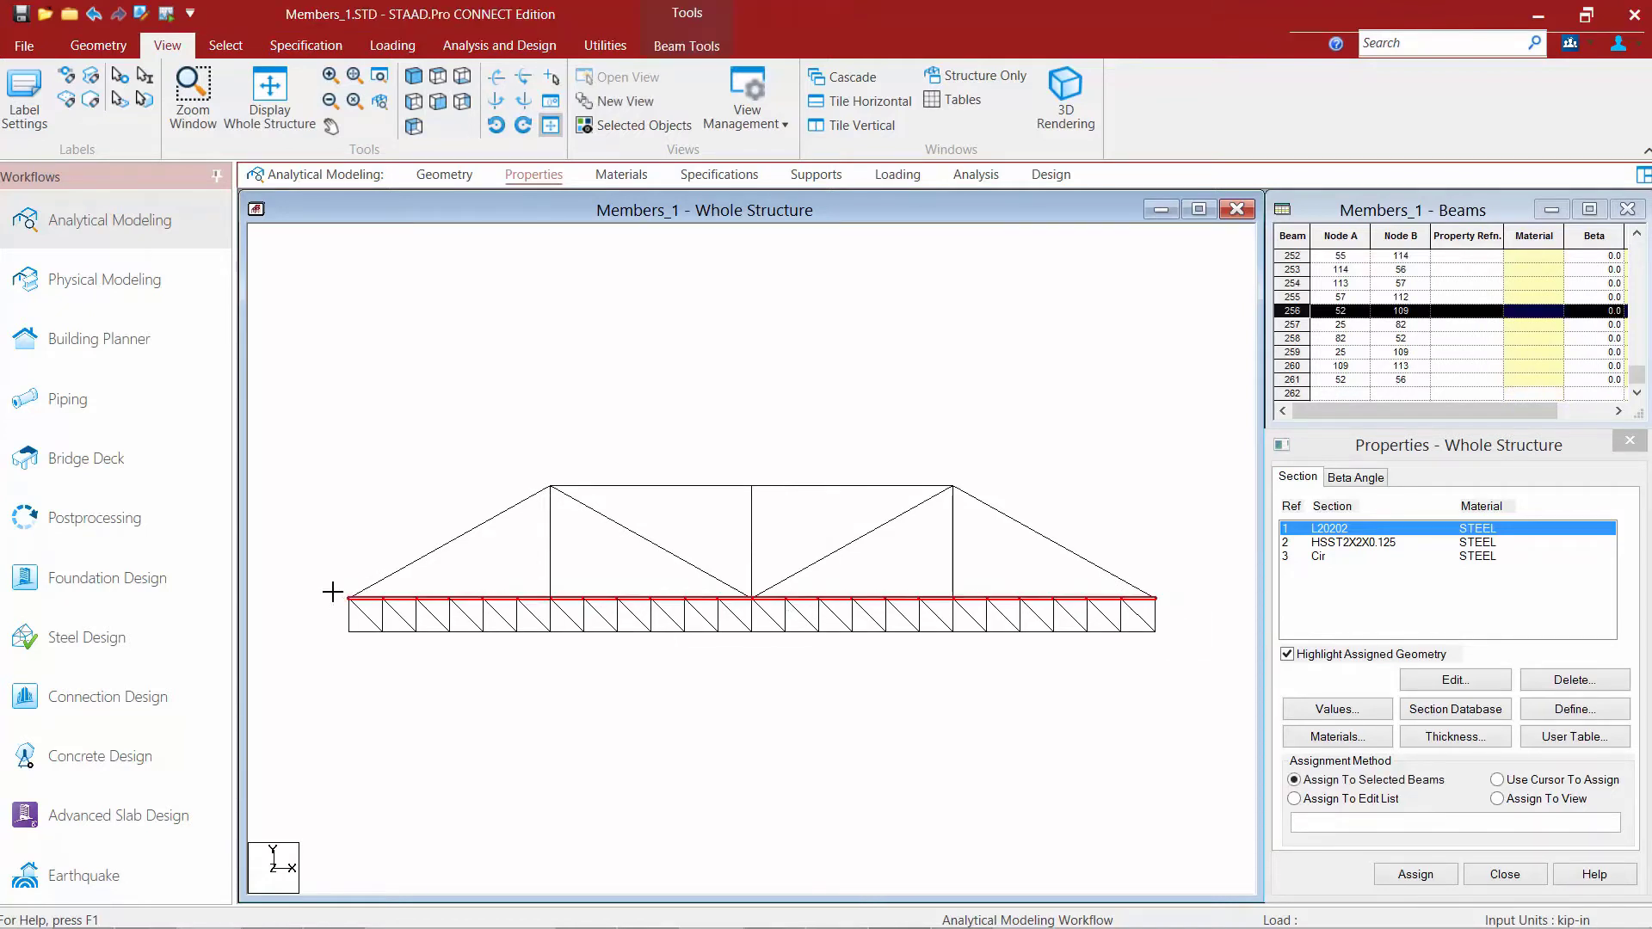
drag(1193, 656, 318, 627)
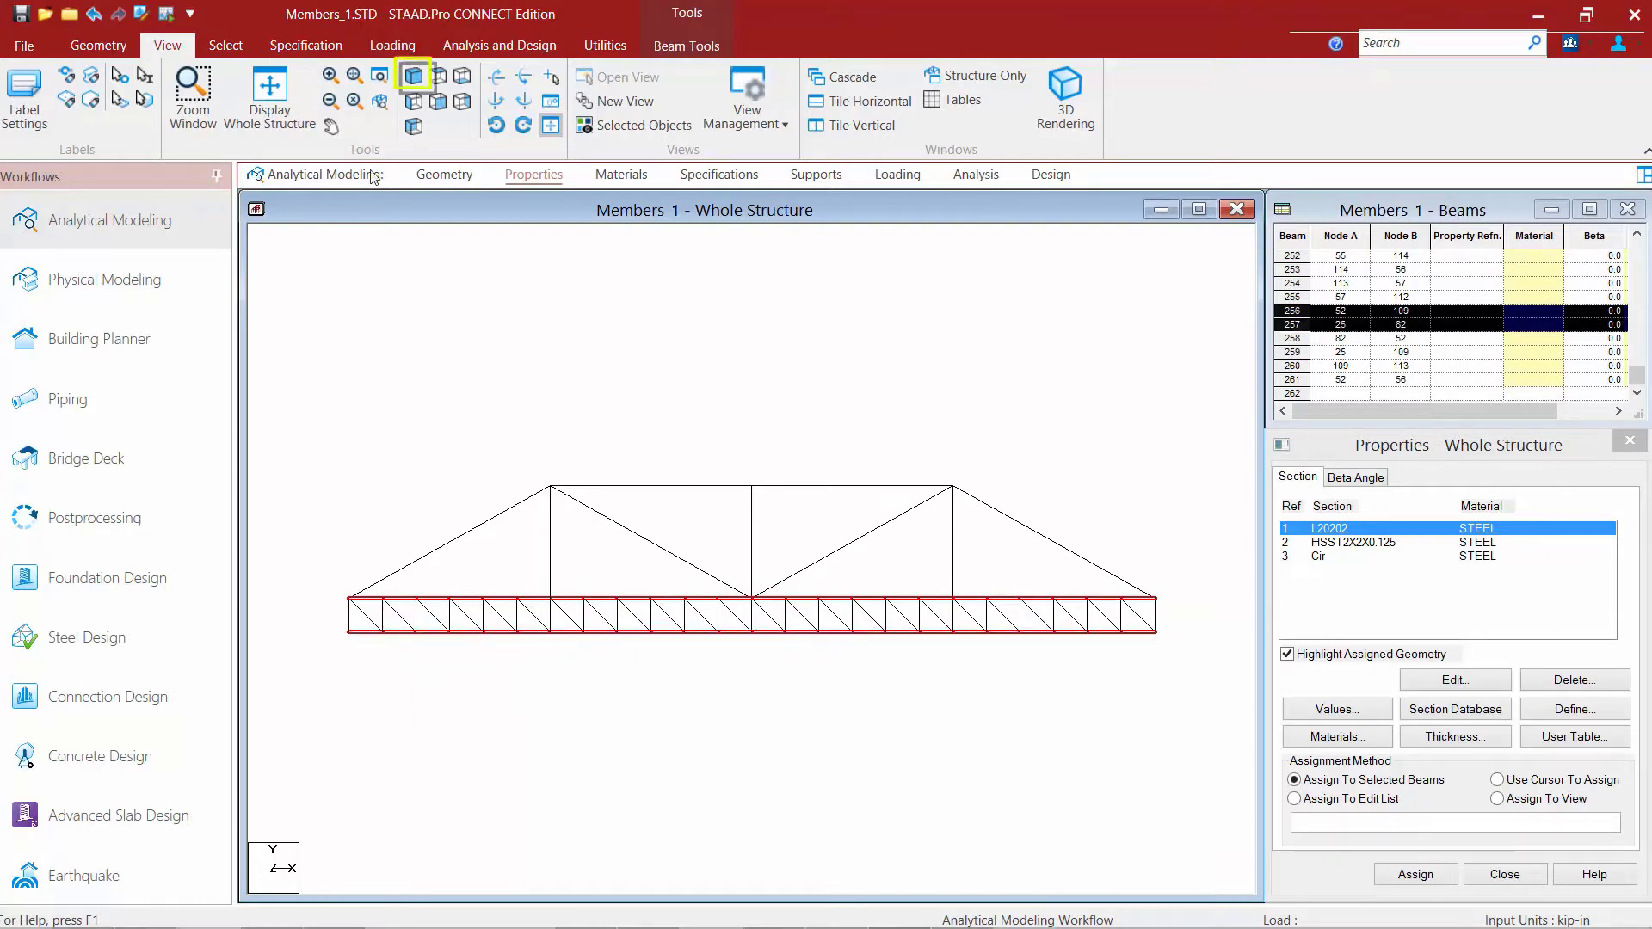
click(415, 75)
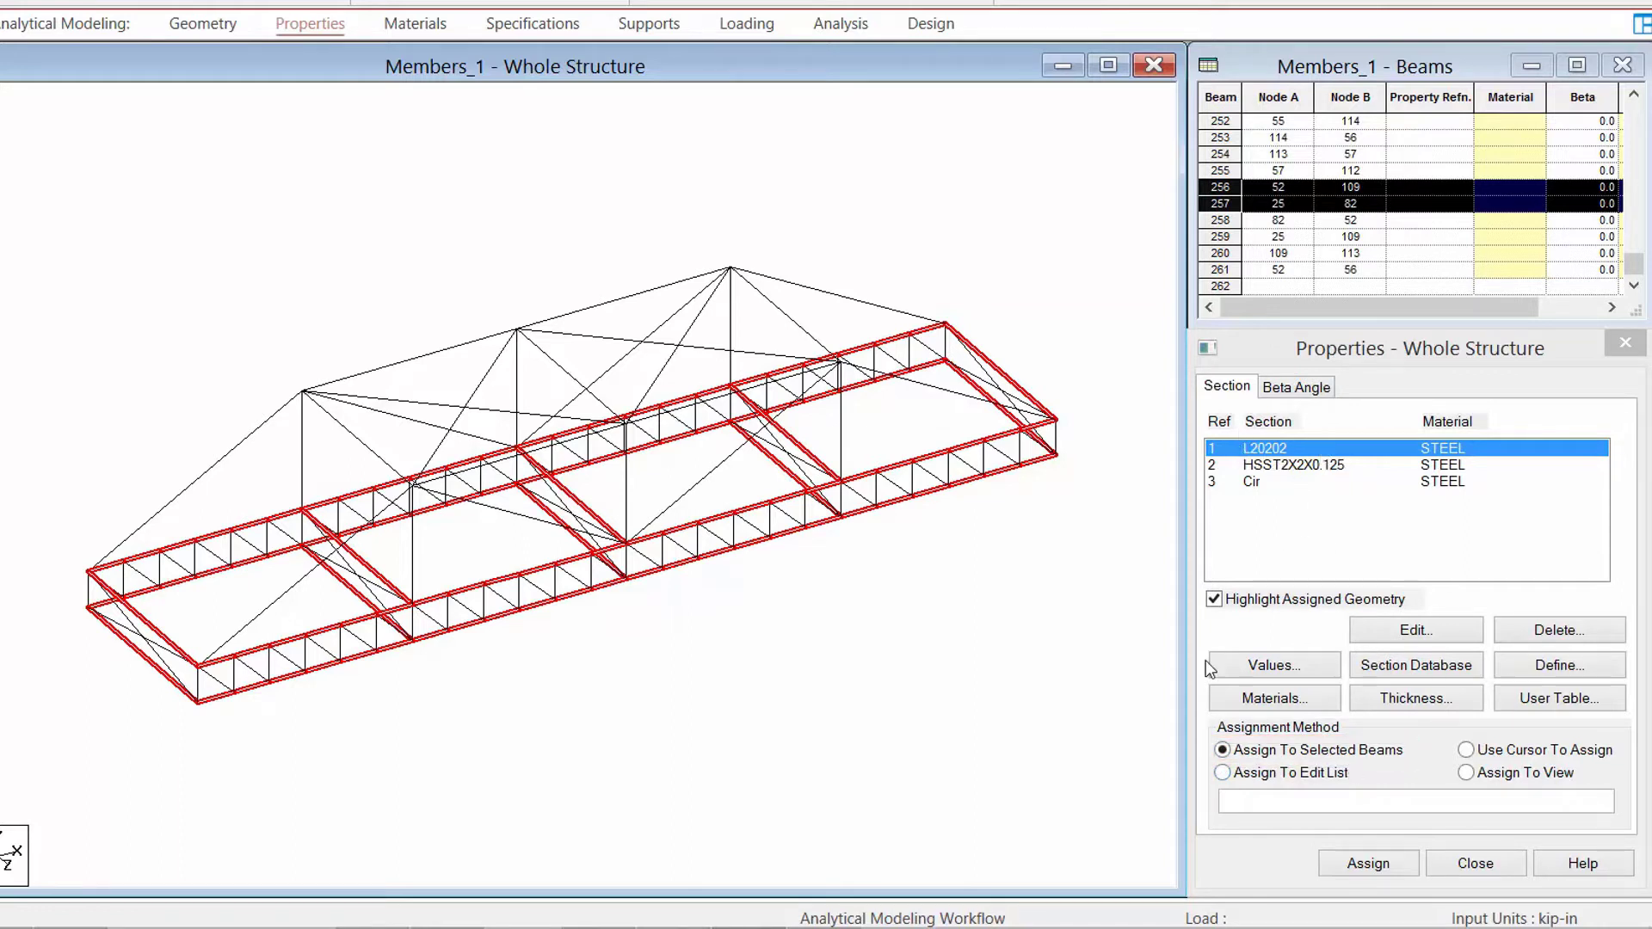
click(1356, 862)
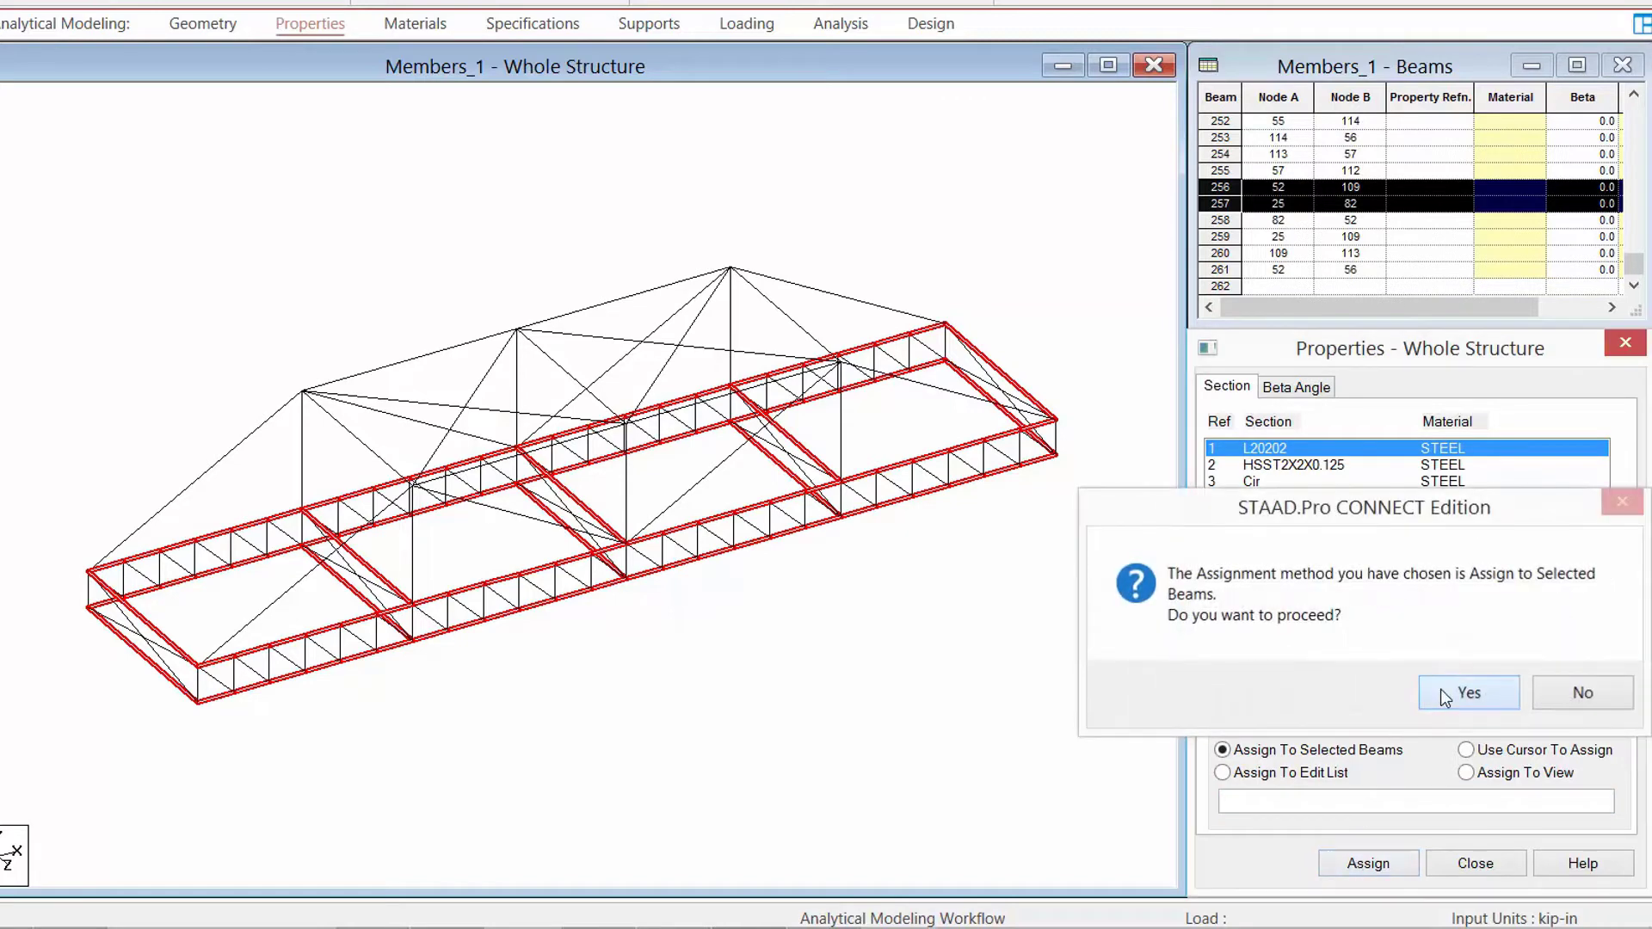
click(1444, 696)
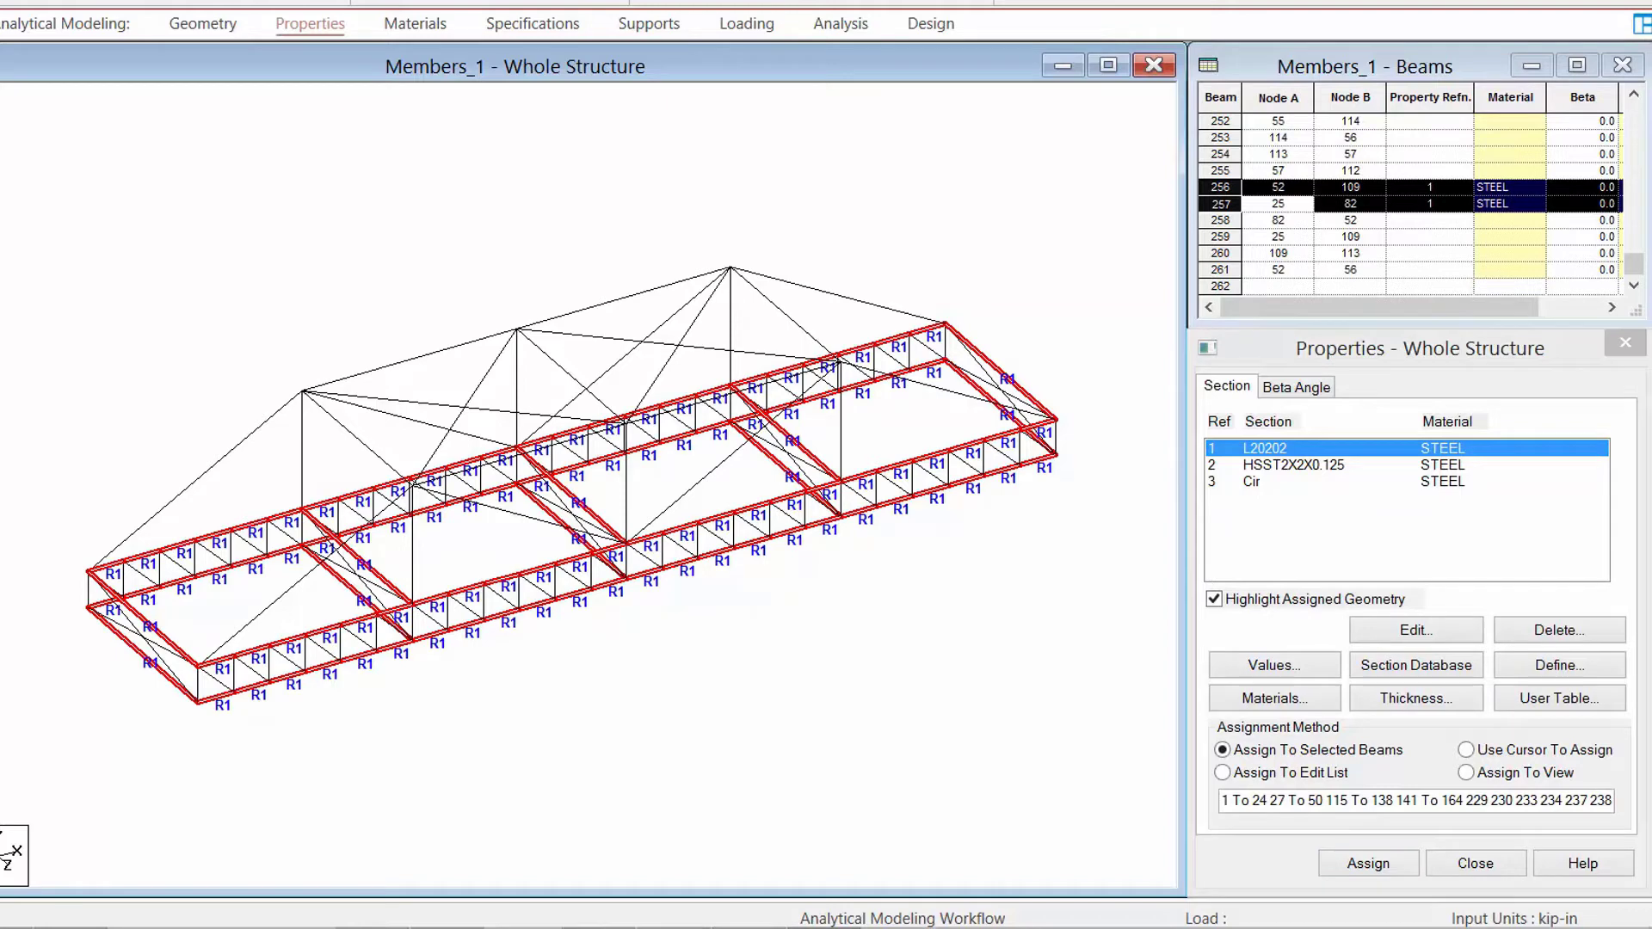
click(928, 689)
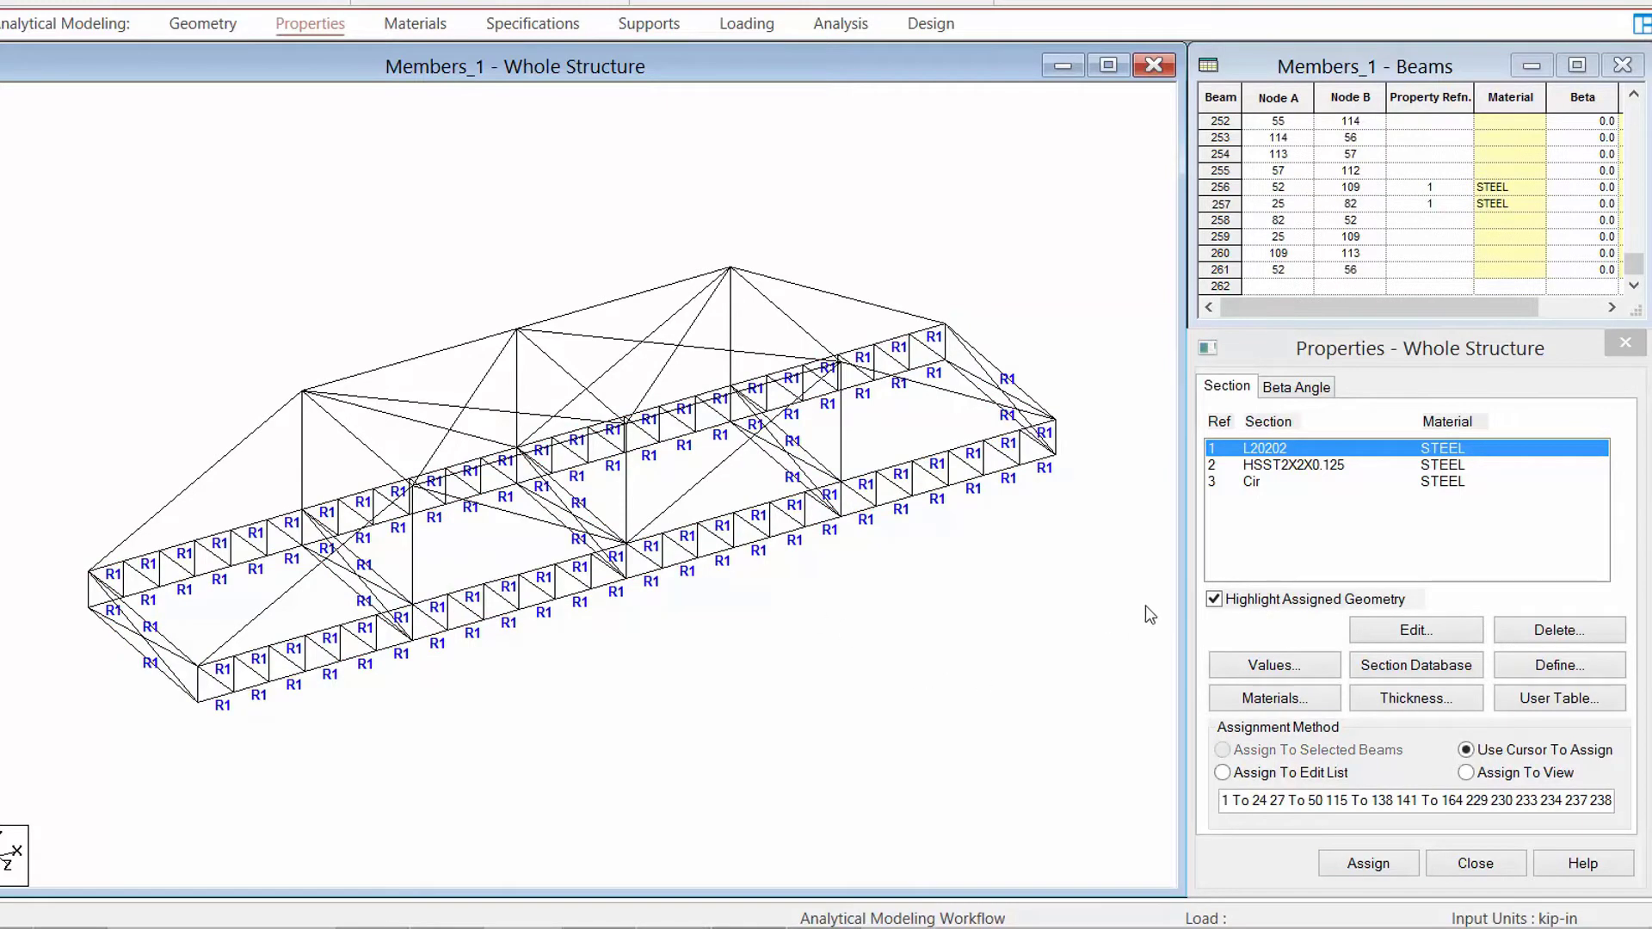
click(1264, 469)
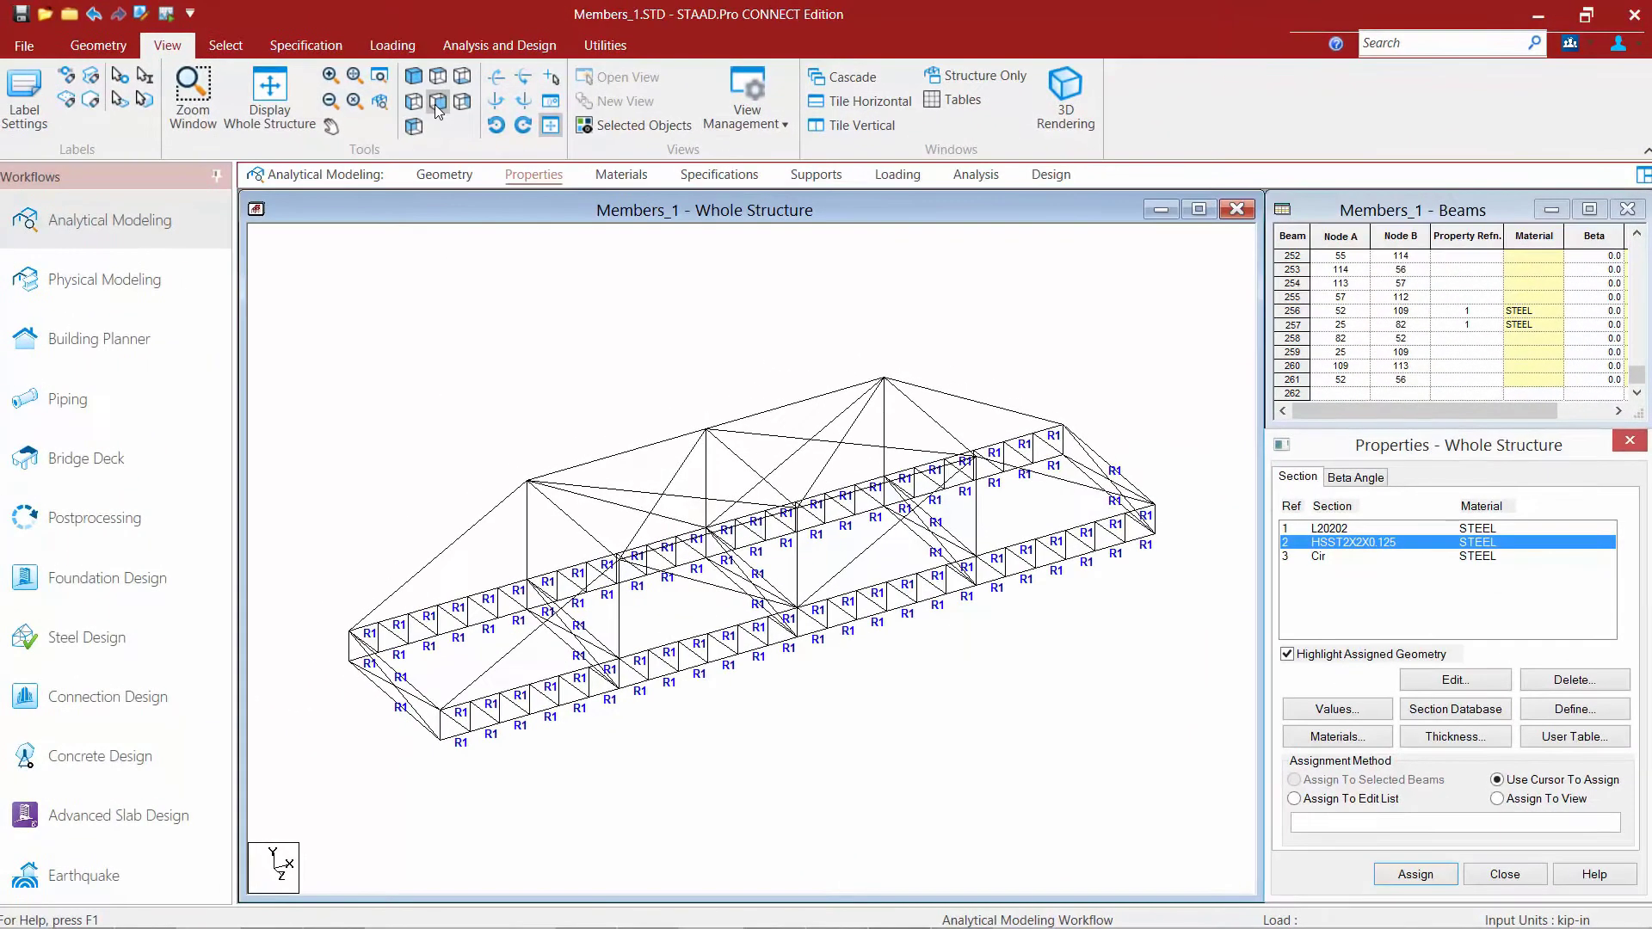
Assign HSST2X2X0.125 to the upper truss members window-selected in front view.
click(438, 100)
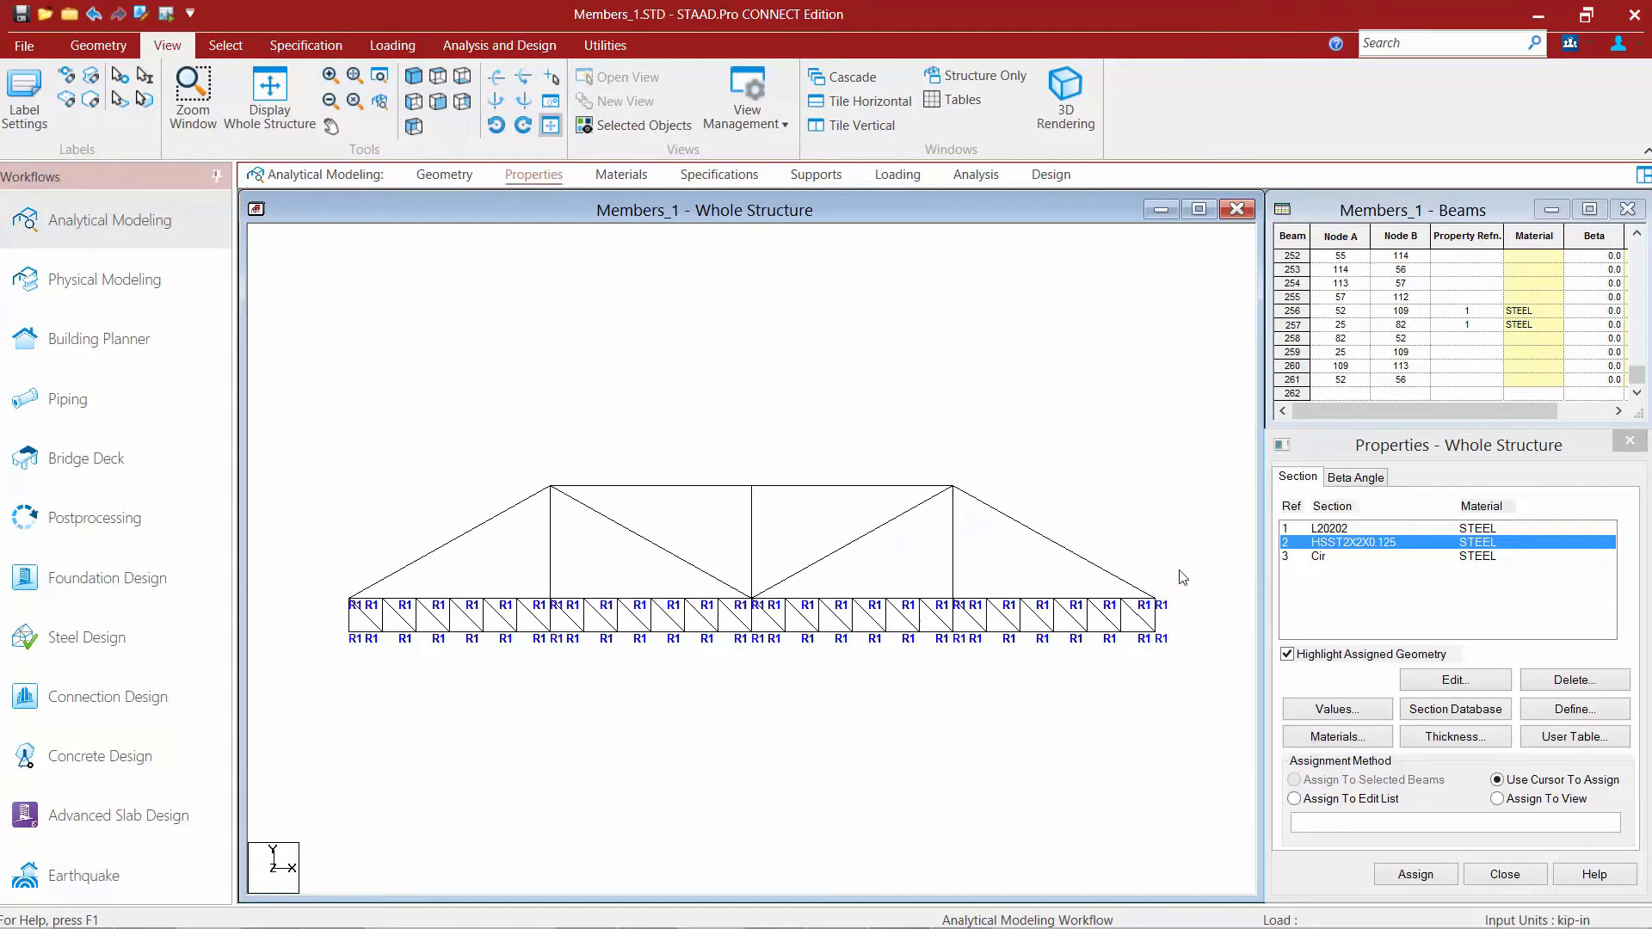
drag(1180, 571, 332, 442)
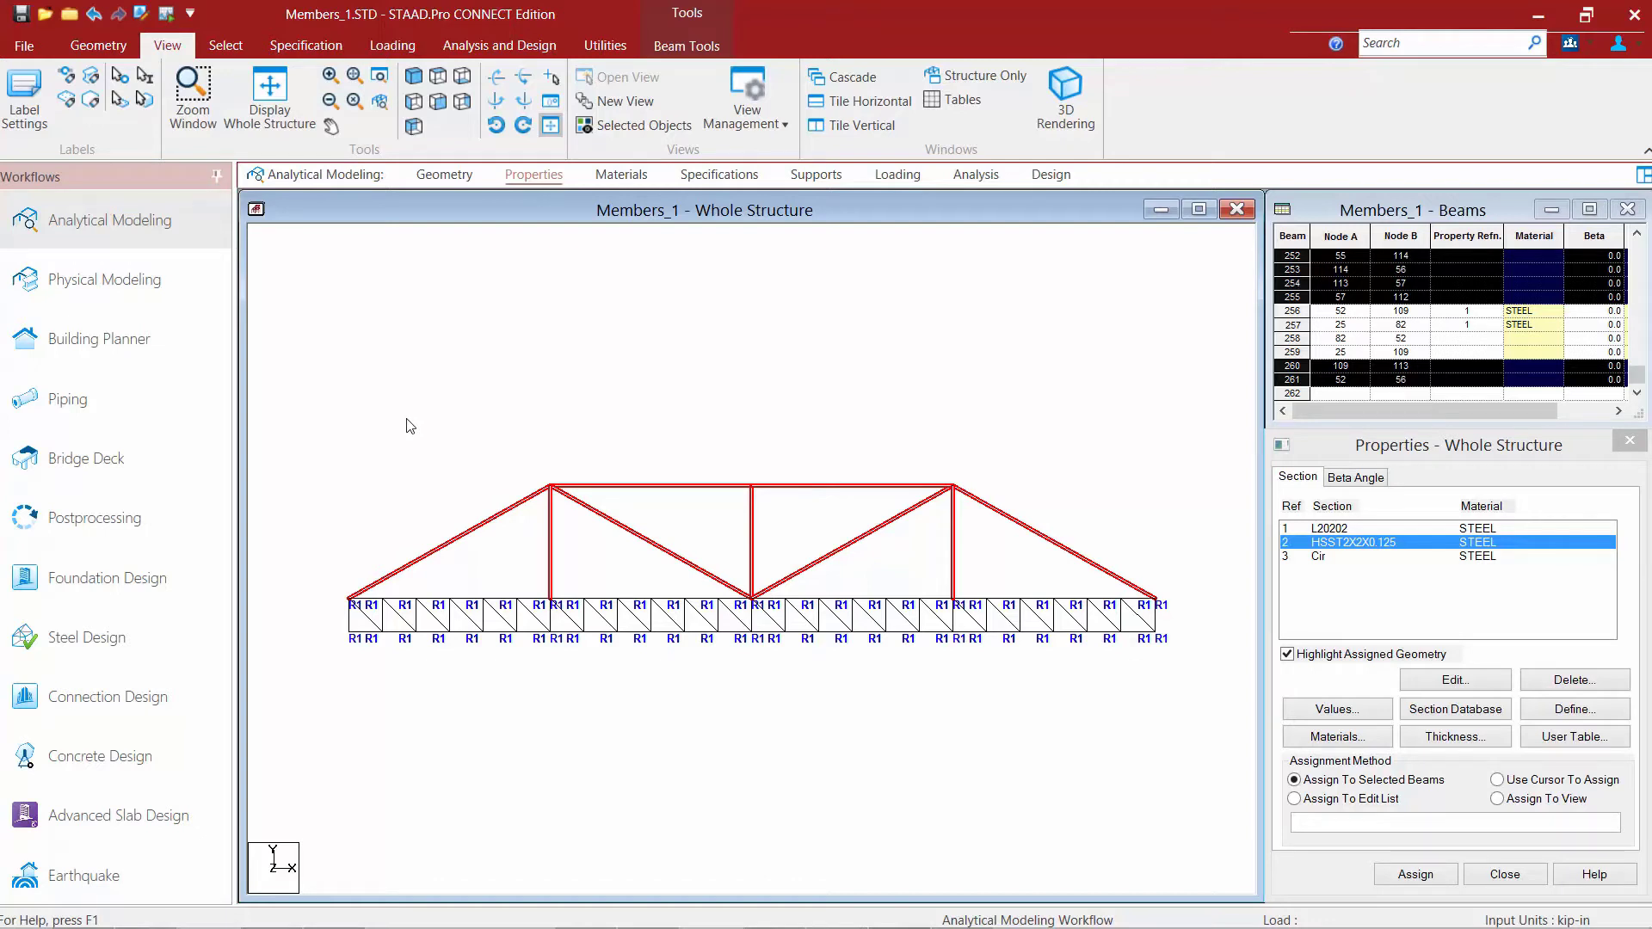
click(1411, 874)
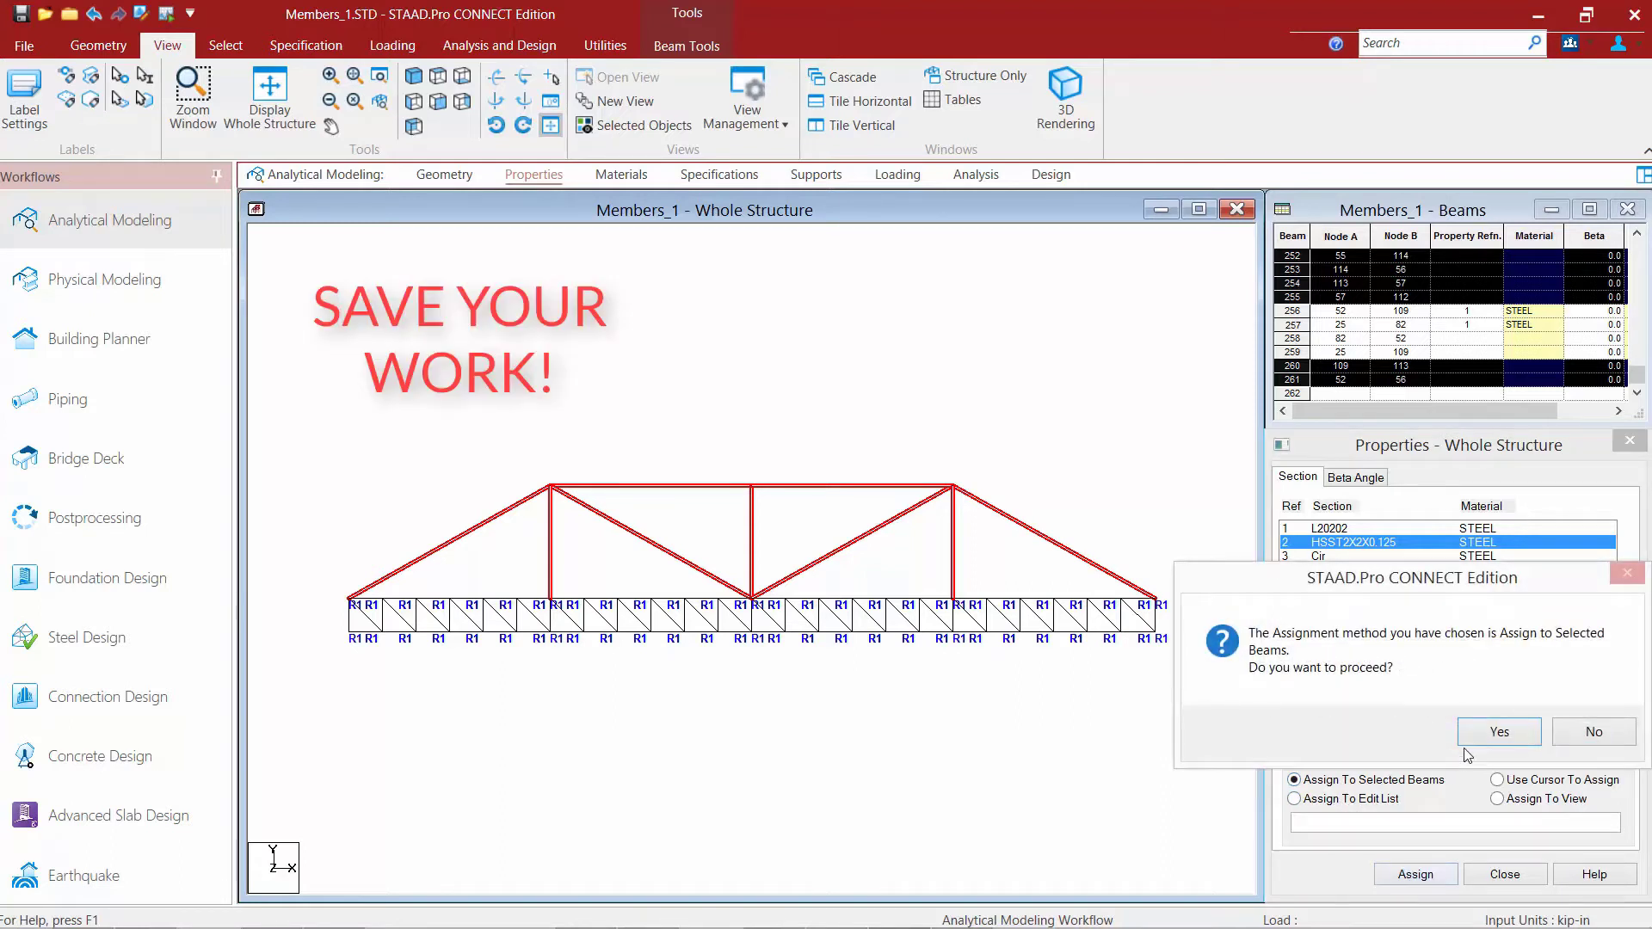
click(1478, 733)
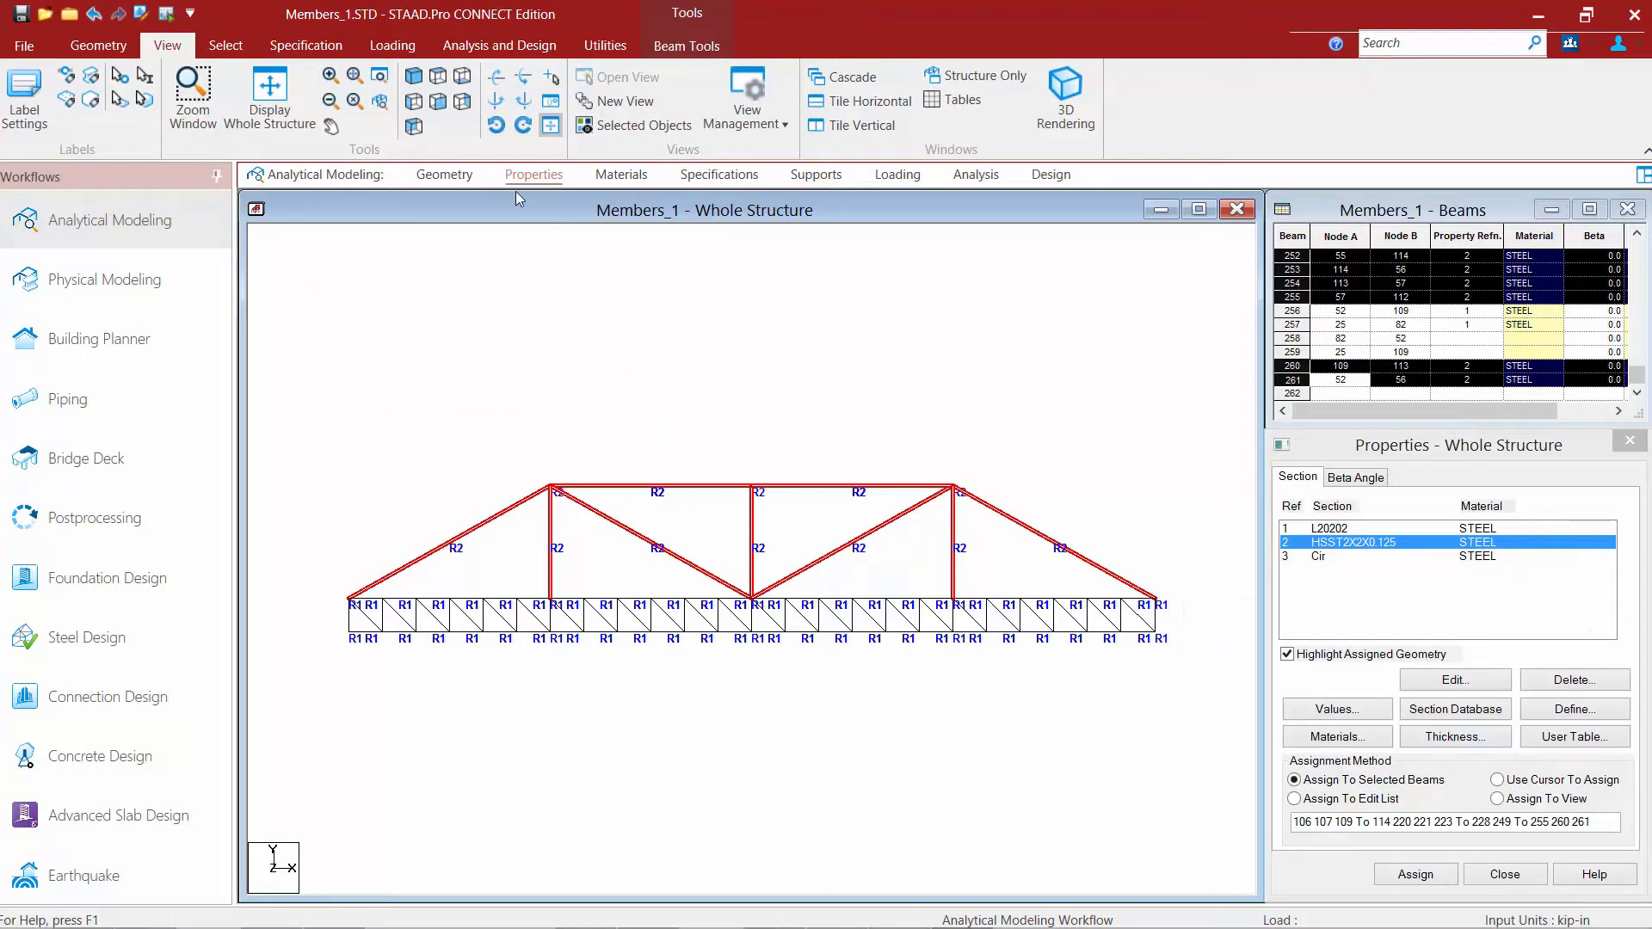
click(412, 76)
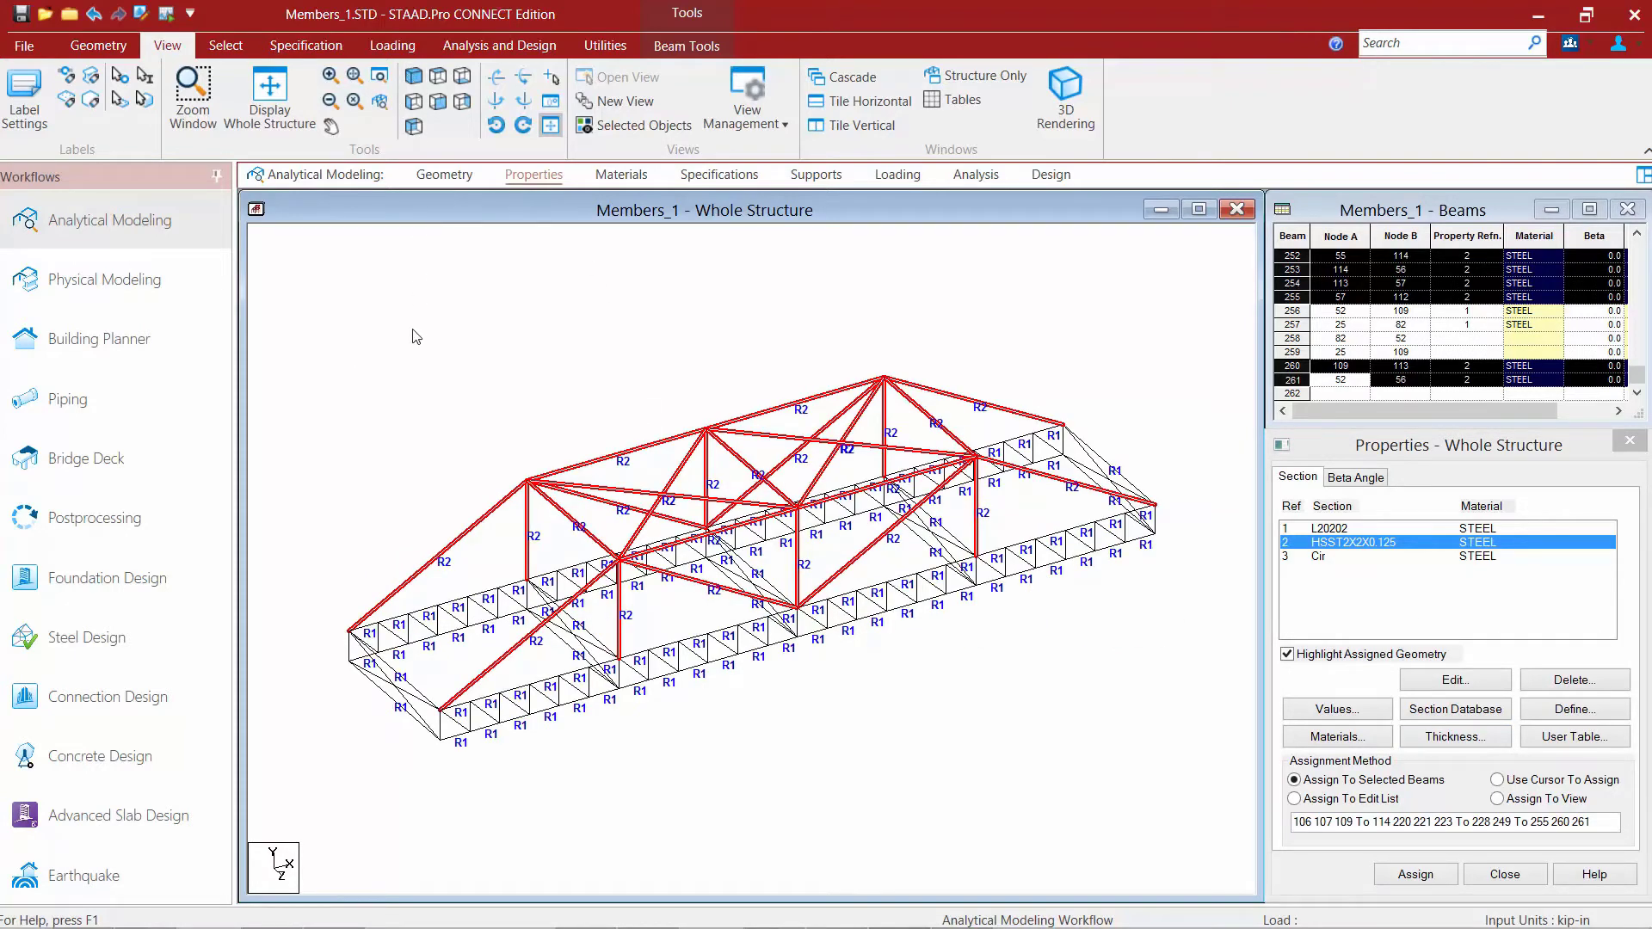
click(439, 403)
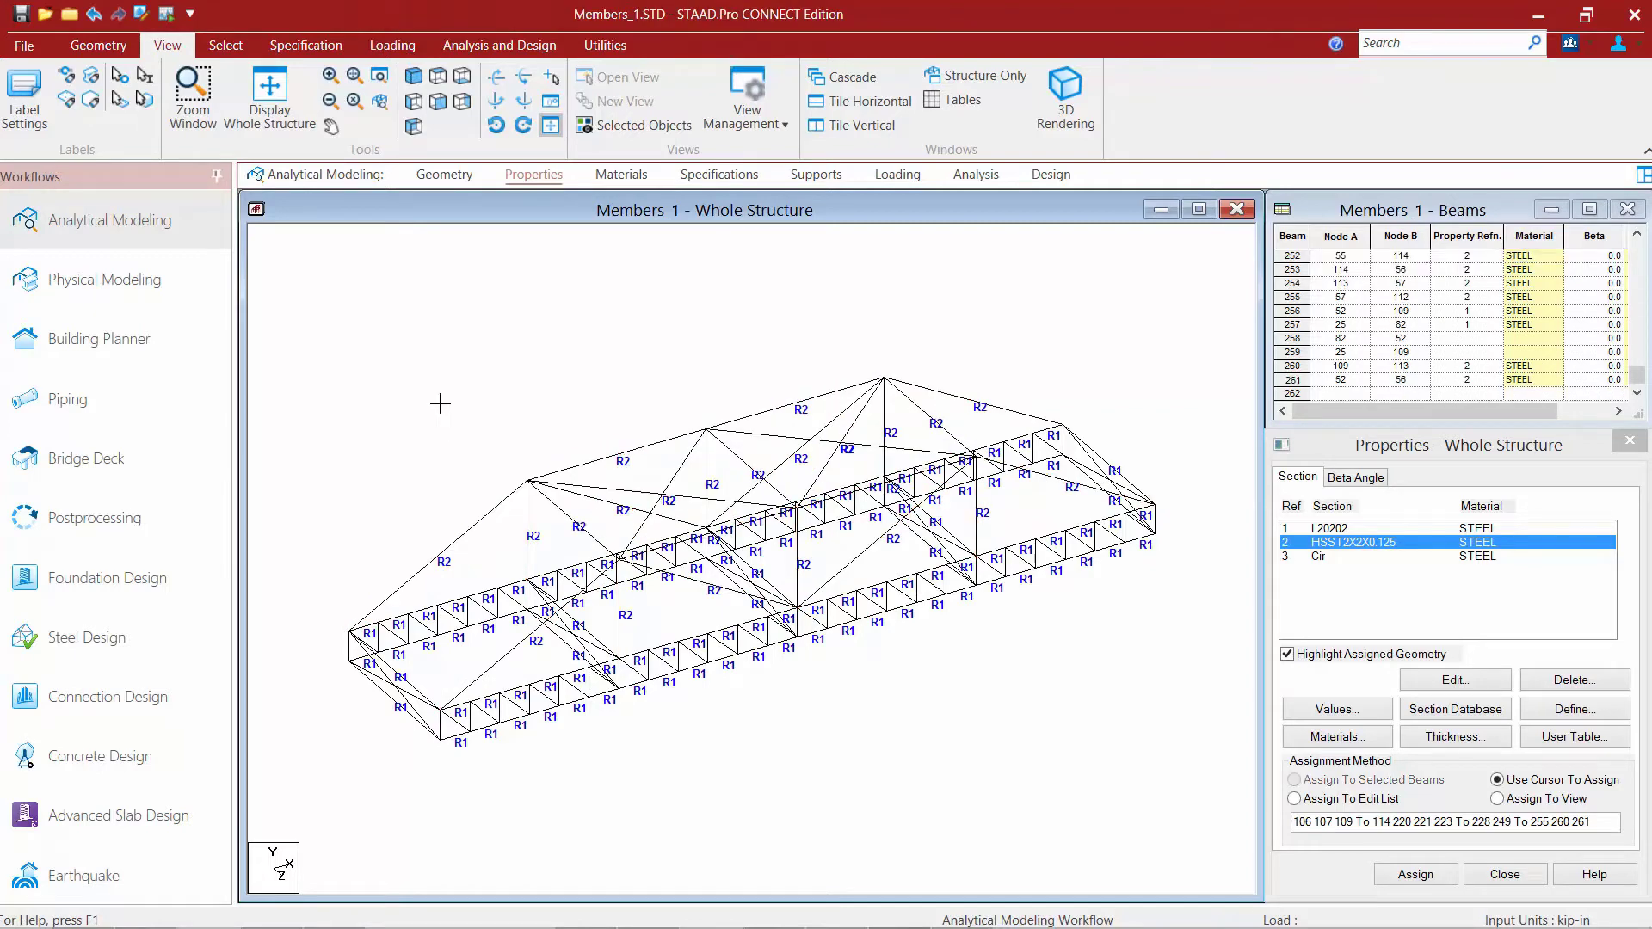
click(1308, 558)
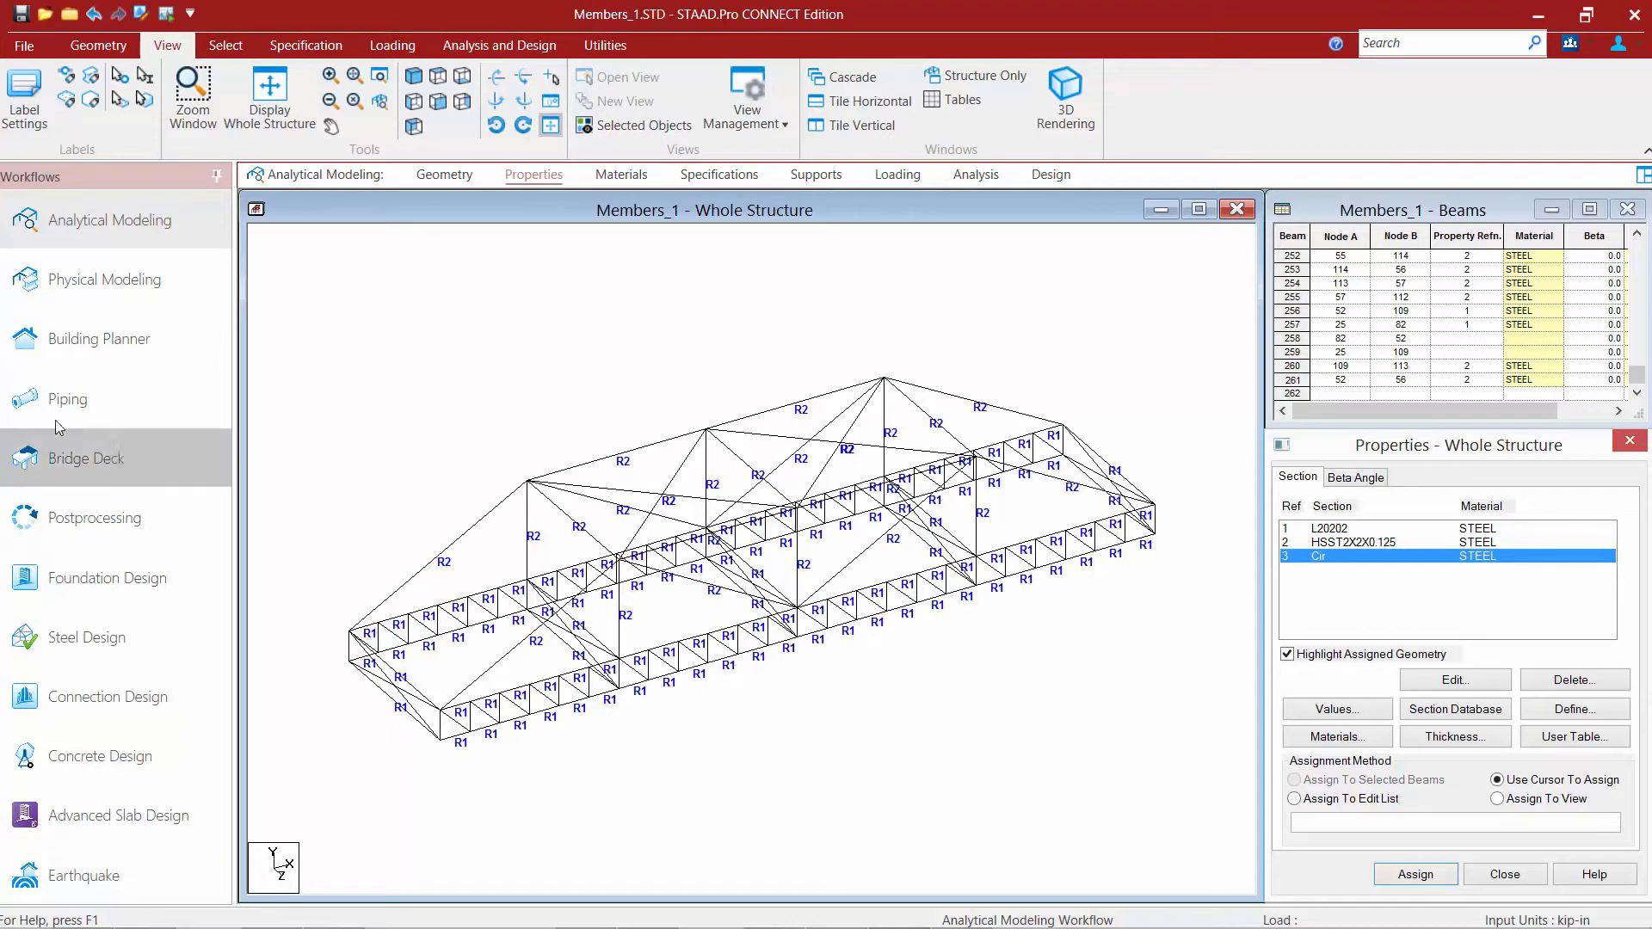
Select all beams missing a property and assign them the Cir section.
click(223, 46)
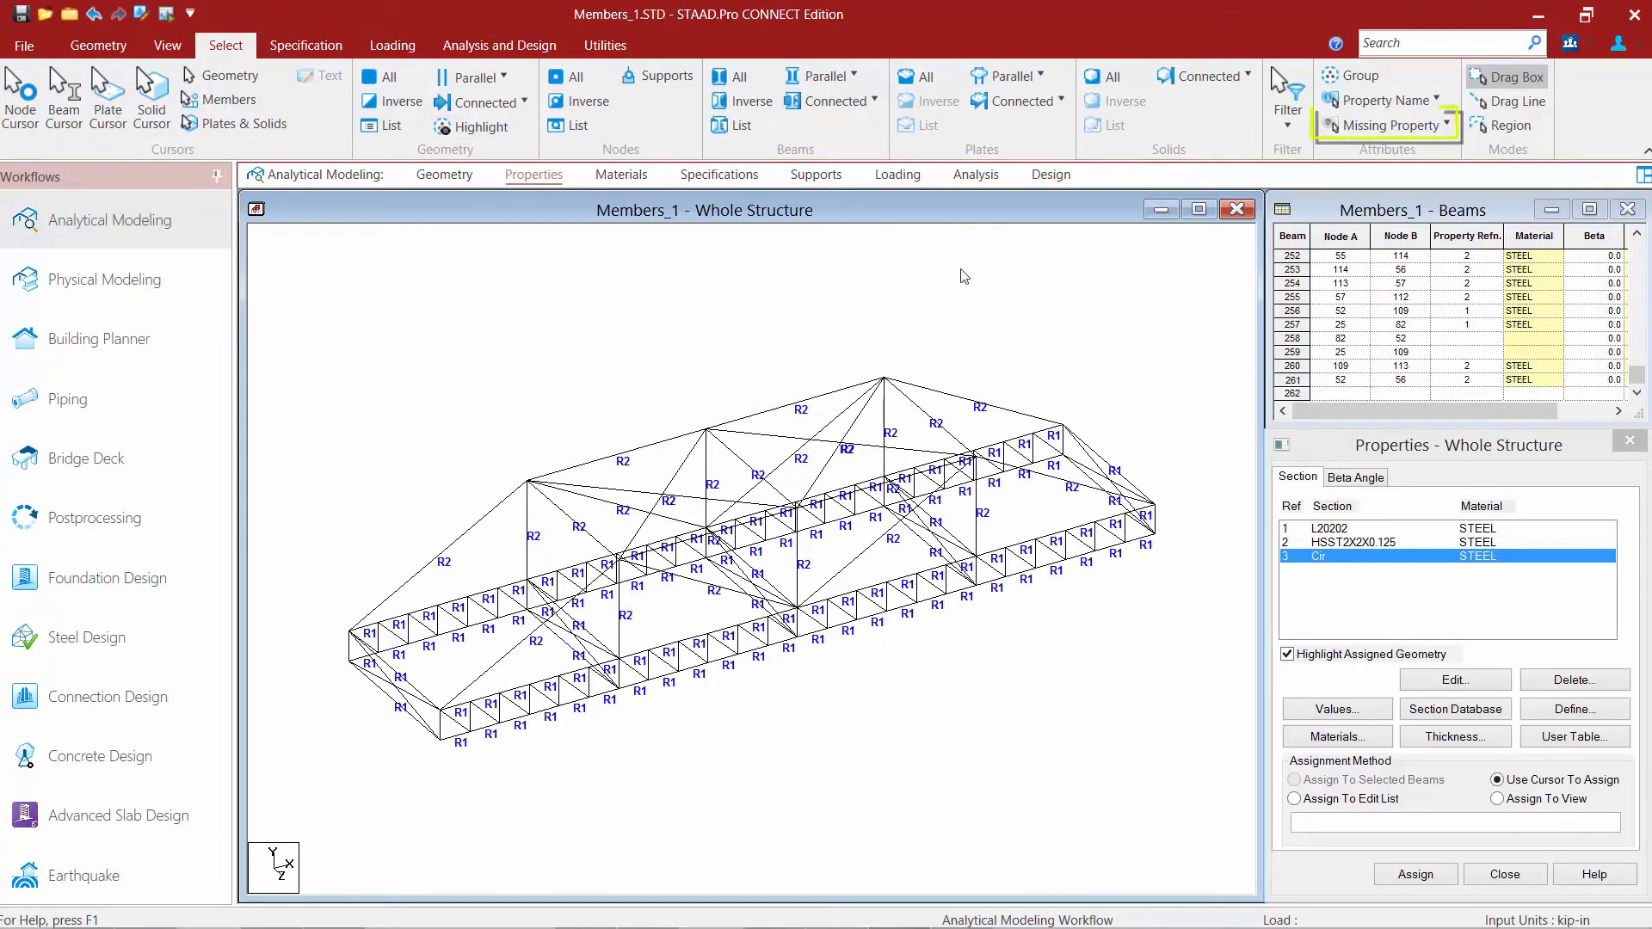
click(1348, 127)
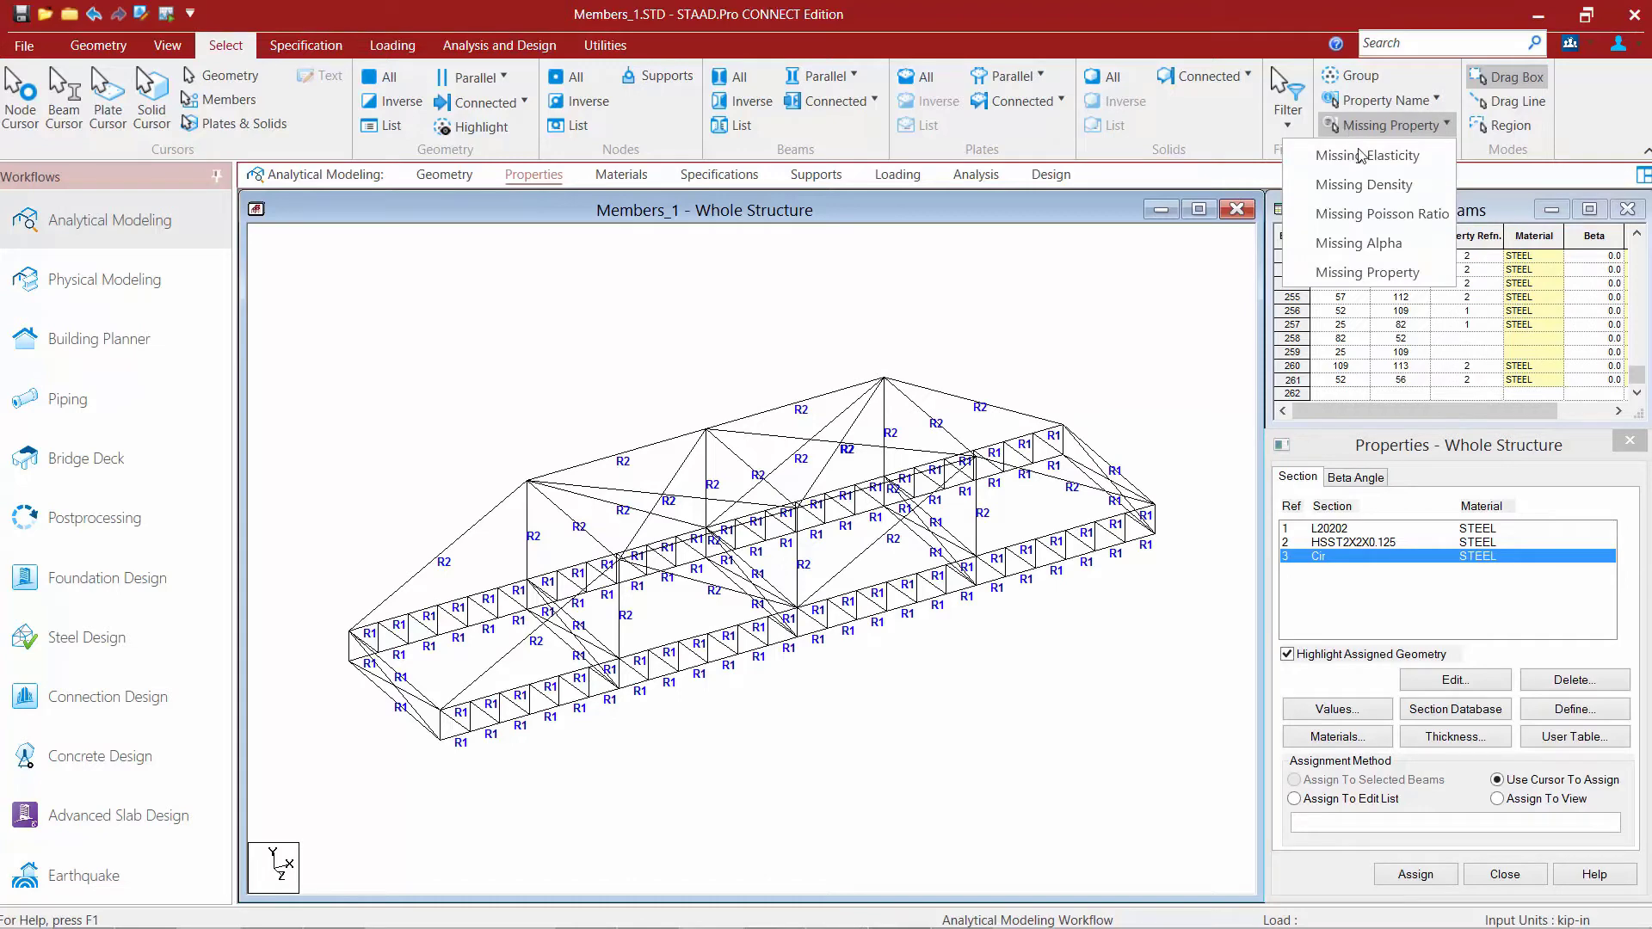
click(1352, 274)
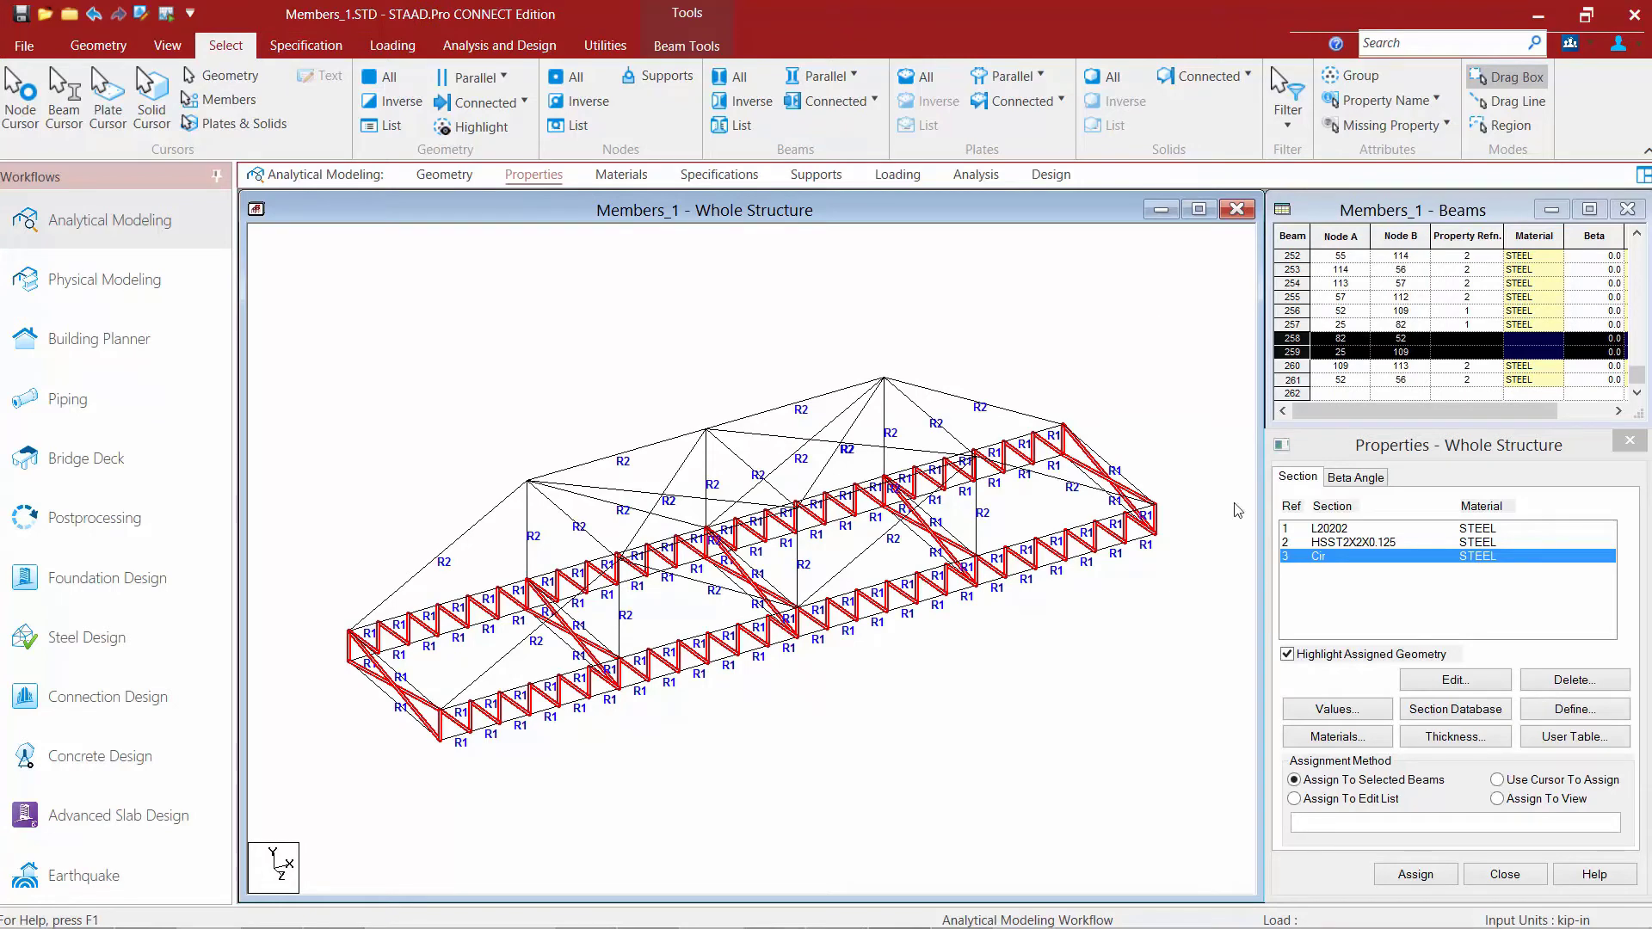
click(1399, 878)
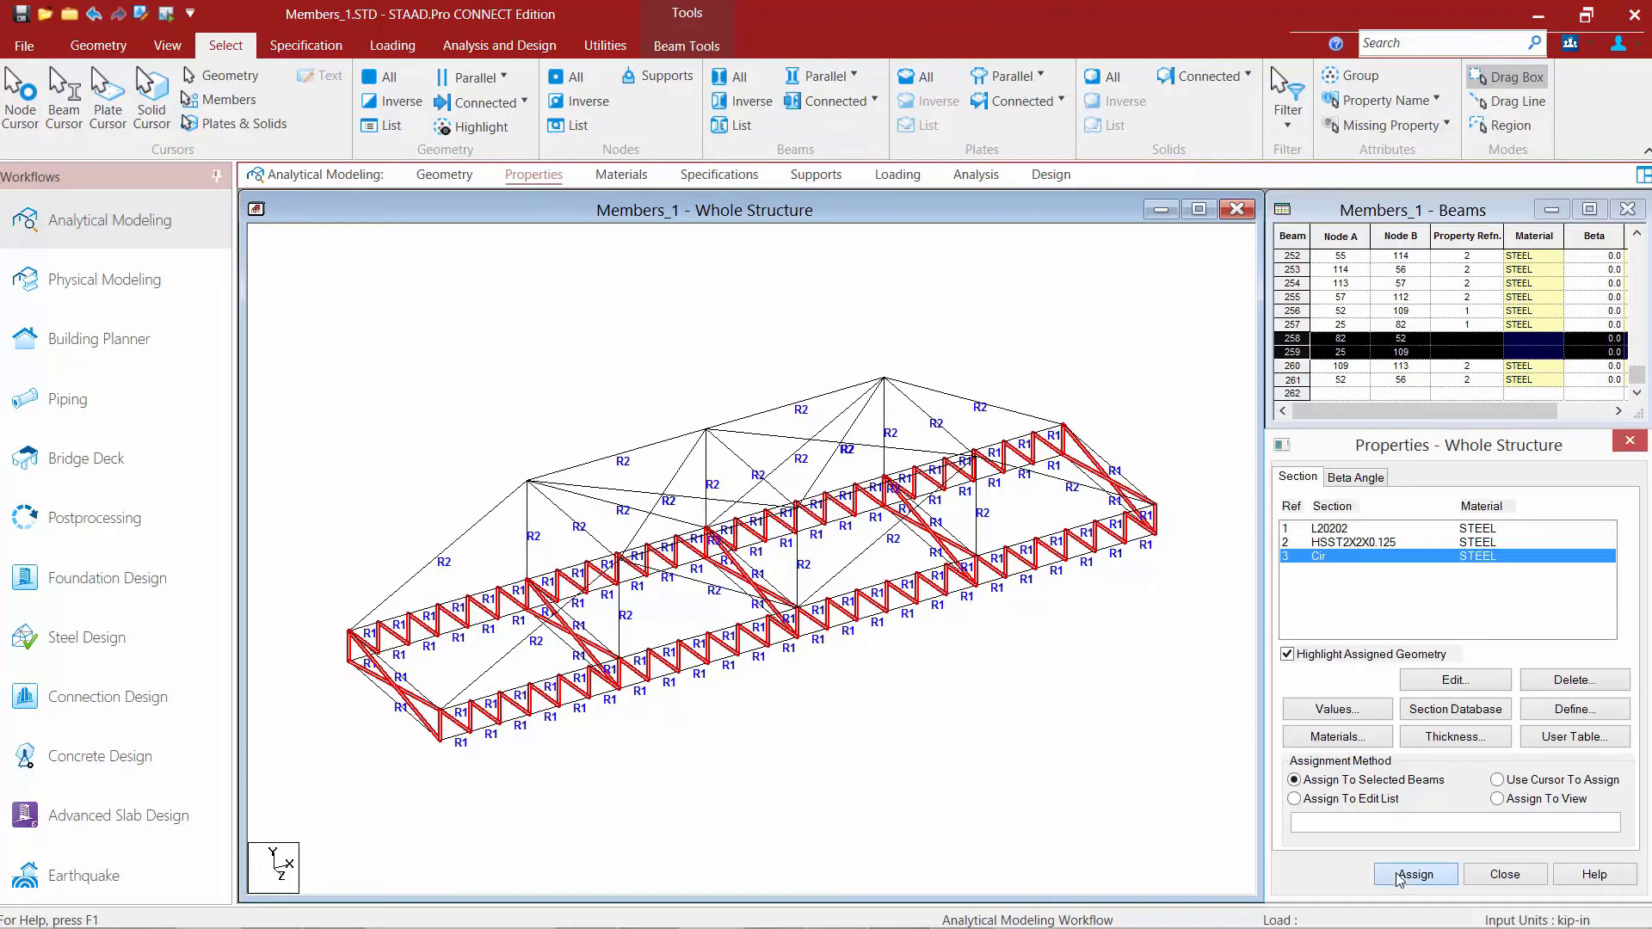
click(1503, 734)
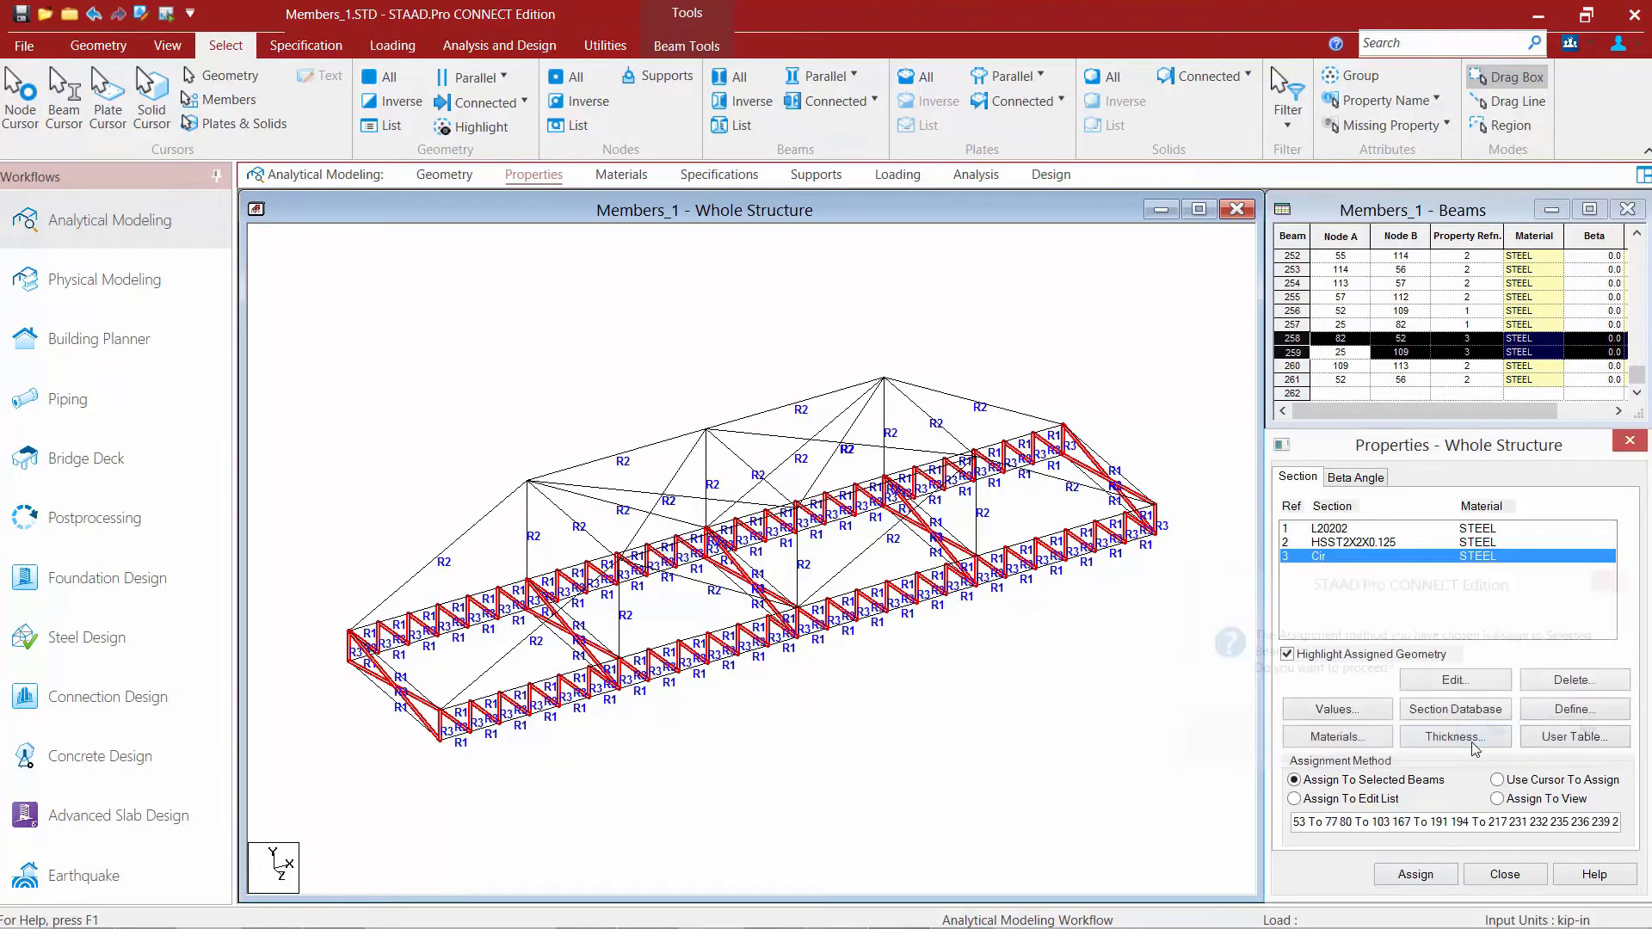
click(890, 737)
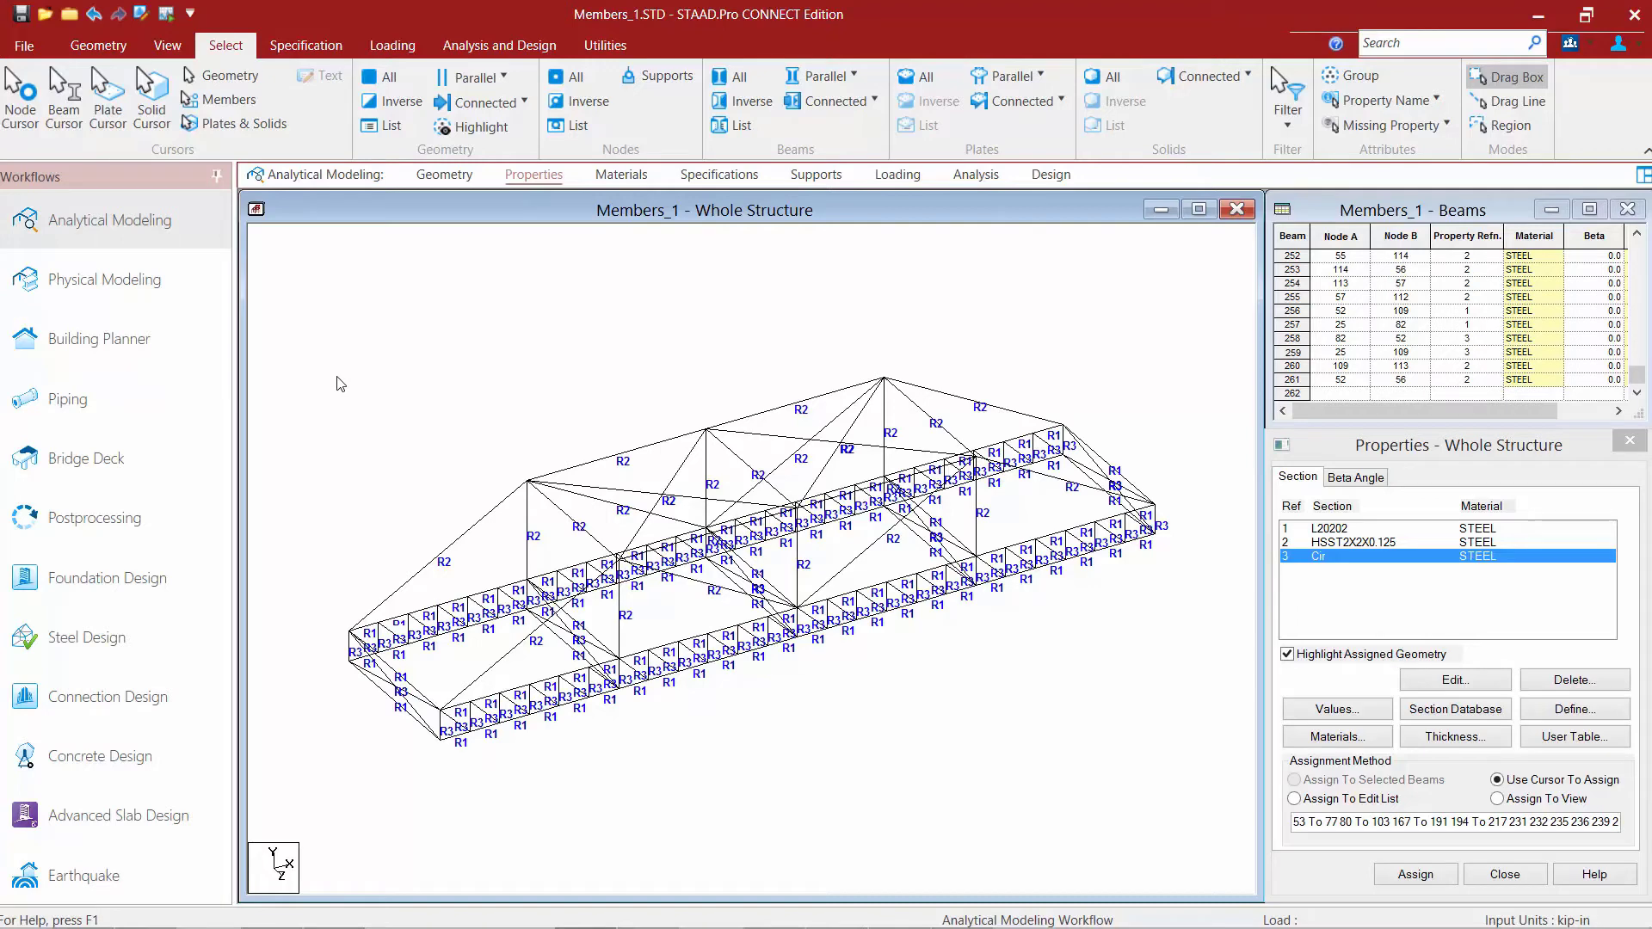
drag(297, 353, 1211, 763)
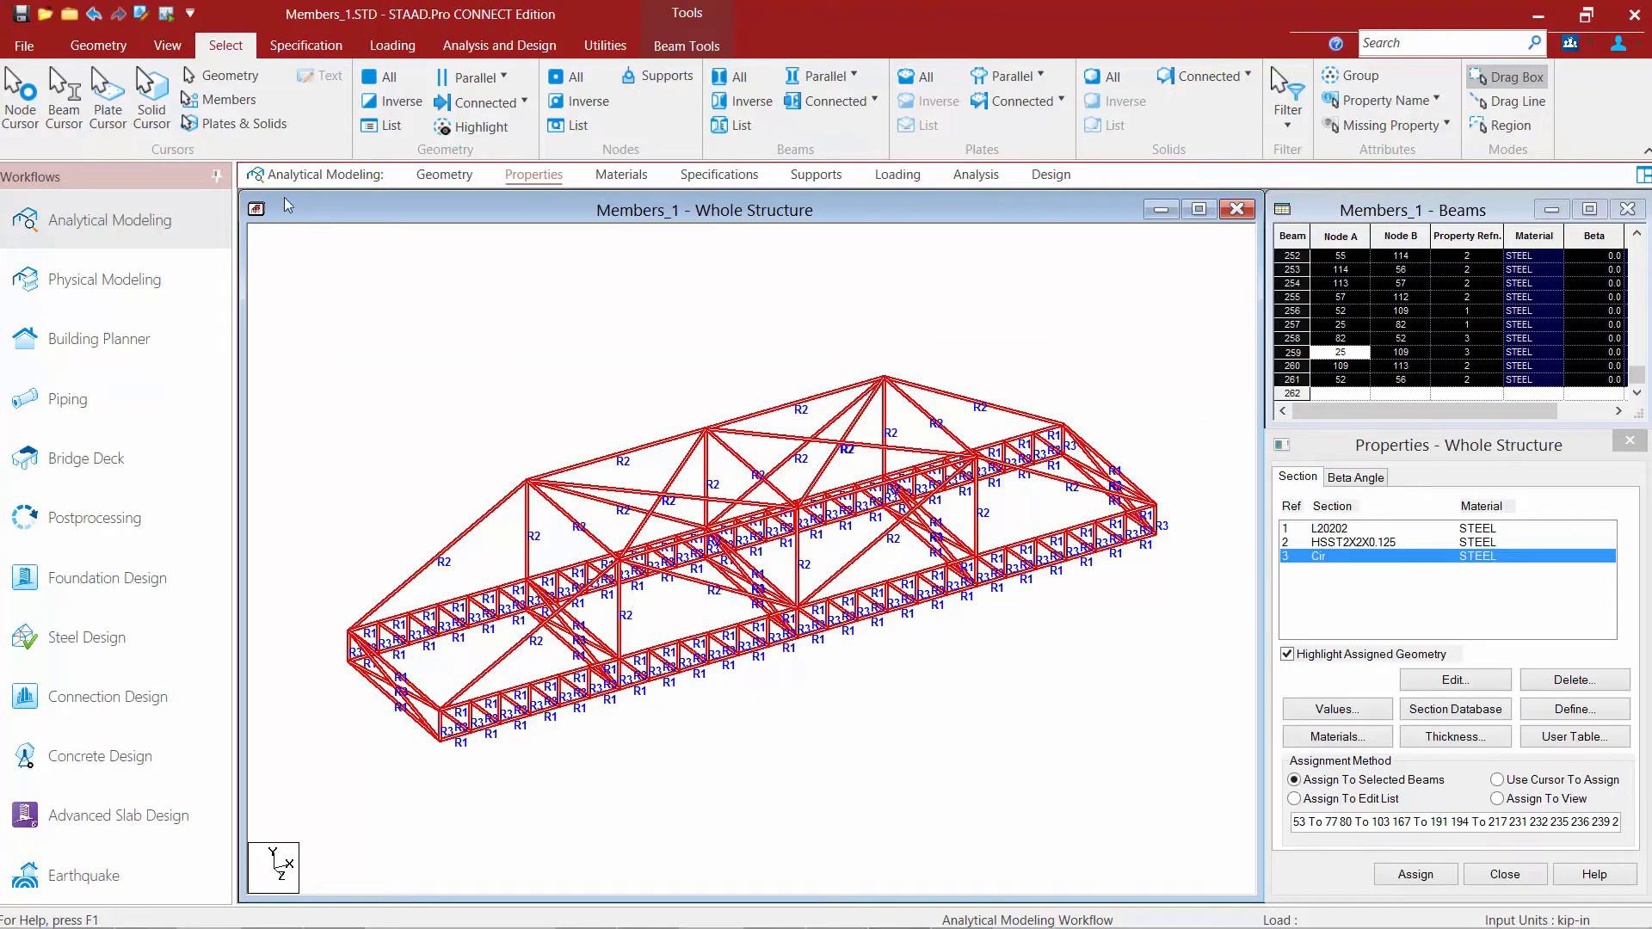
click(169, 47)
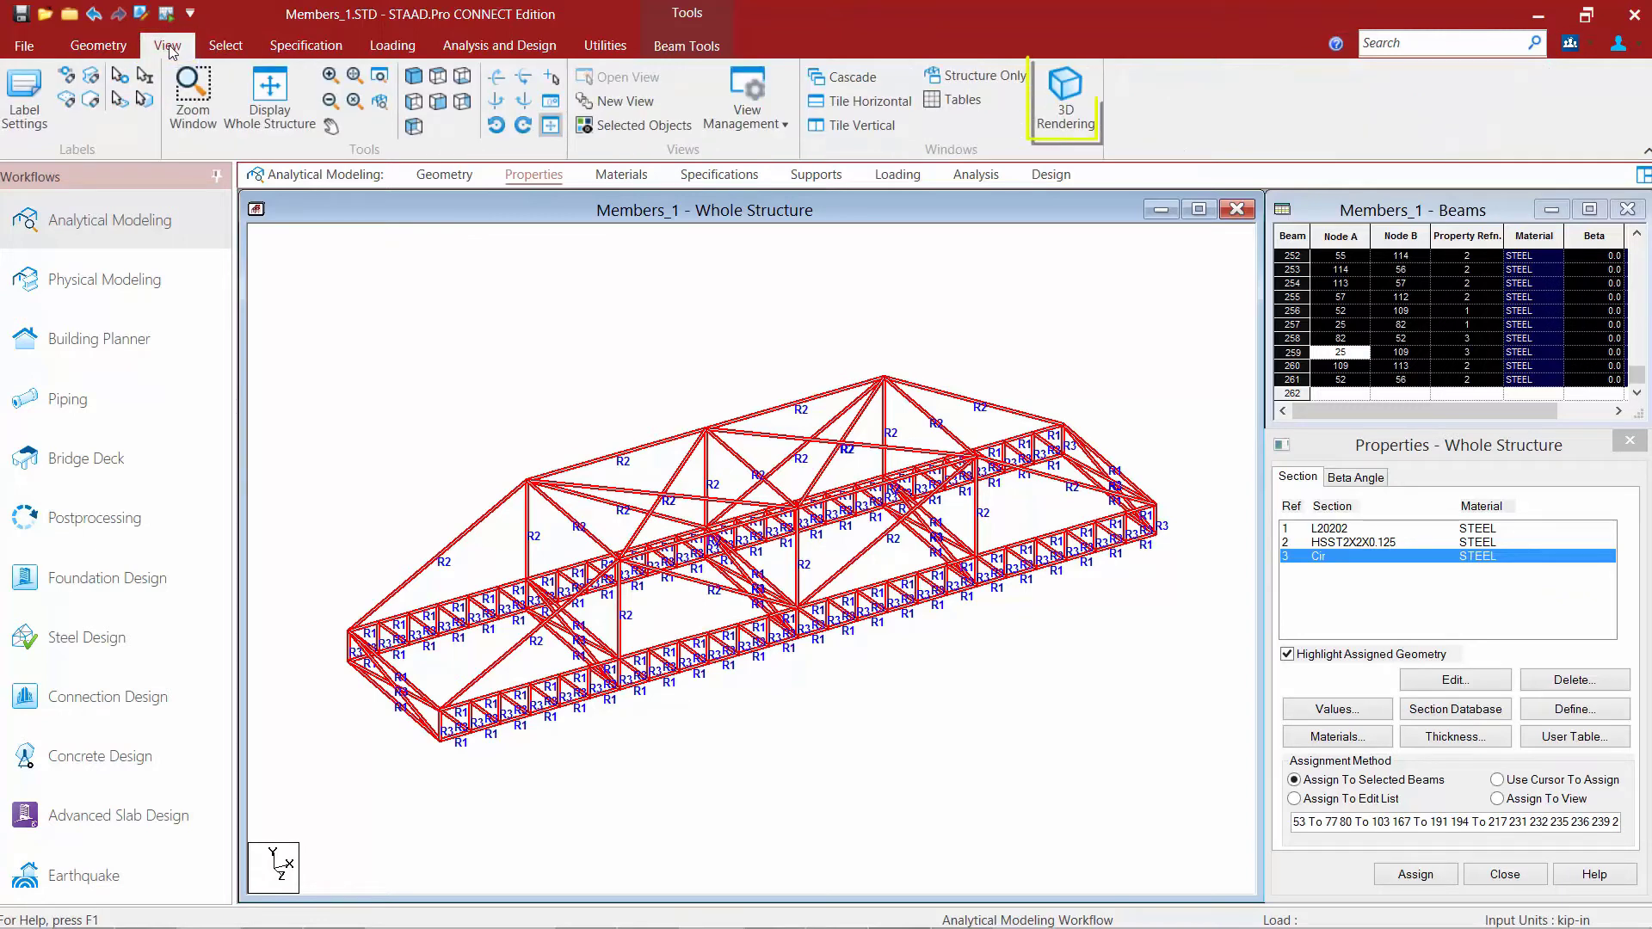
click(1076, 110)
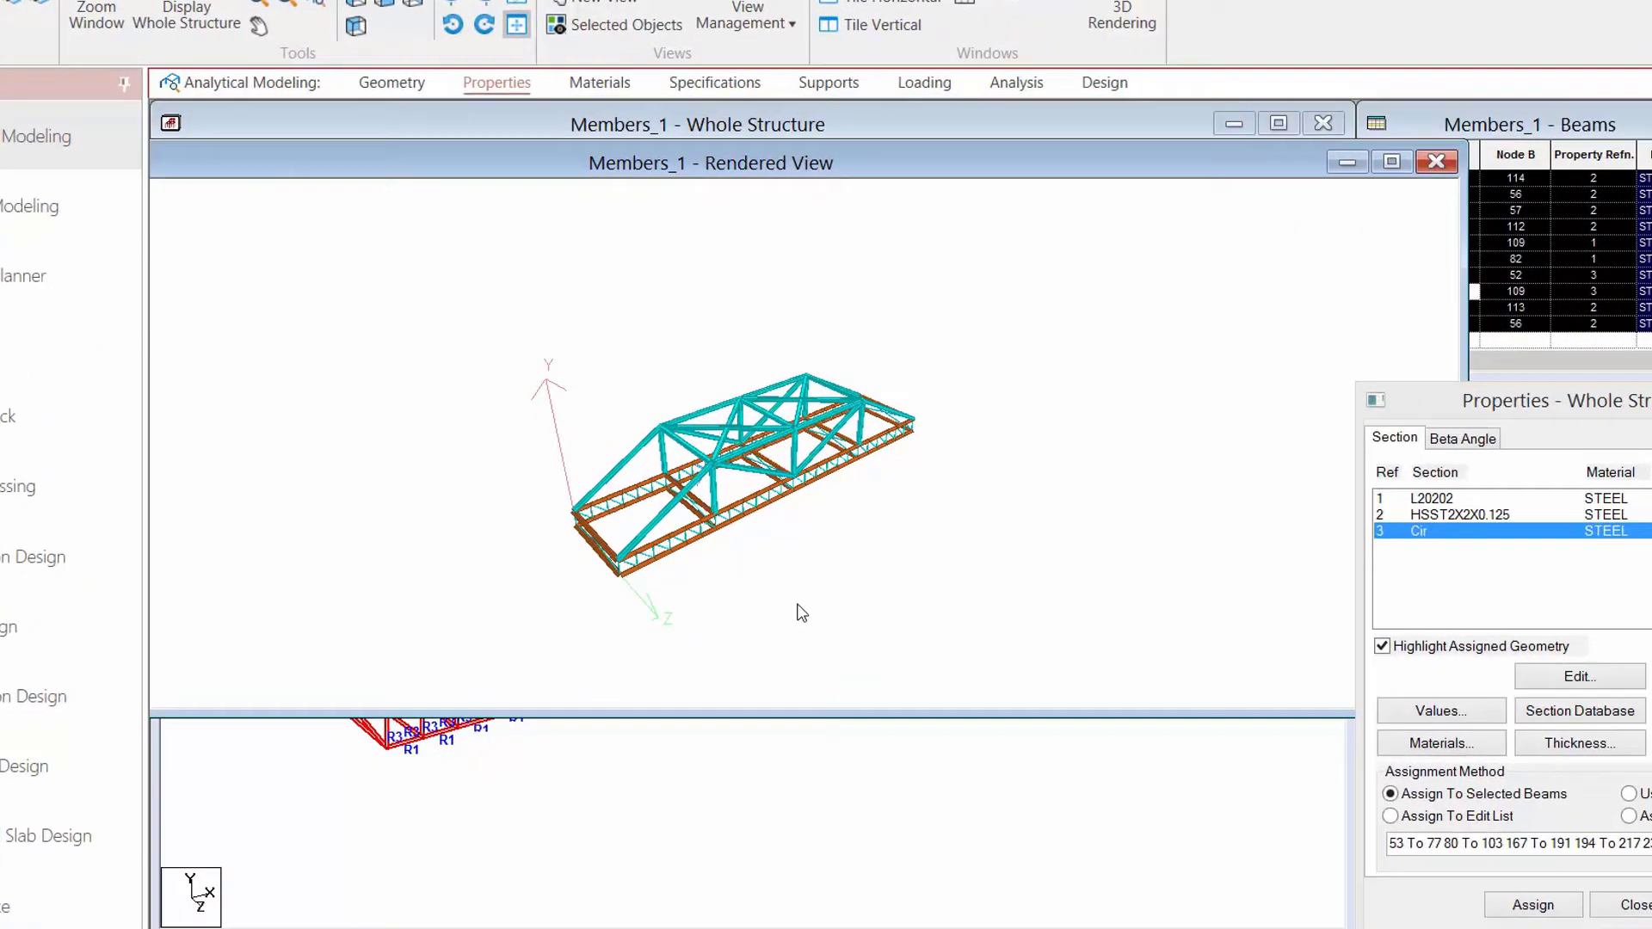
scroll(780, 592, up, 5)
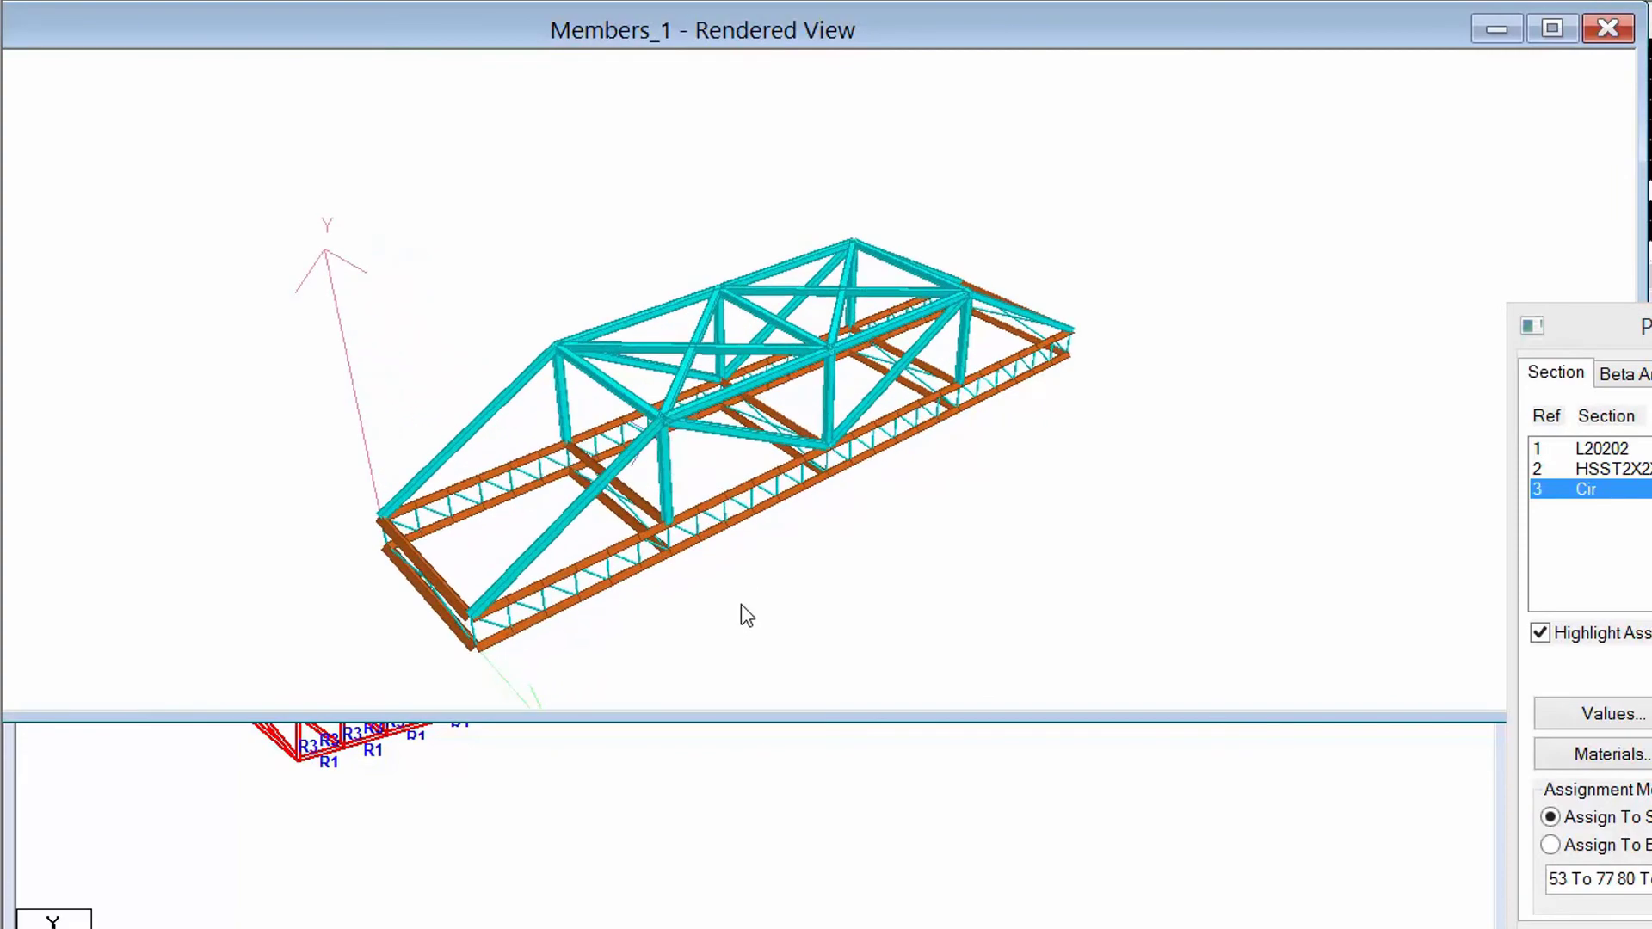
drag(741, 611, 708, 549)
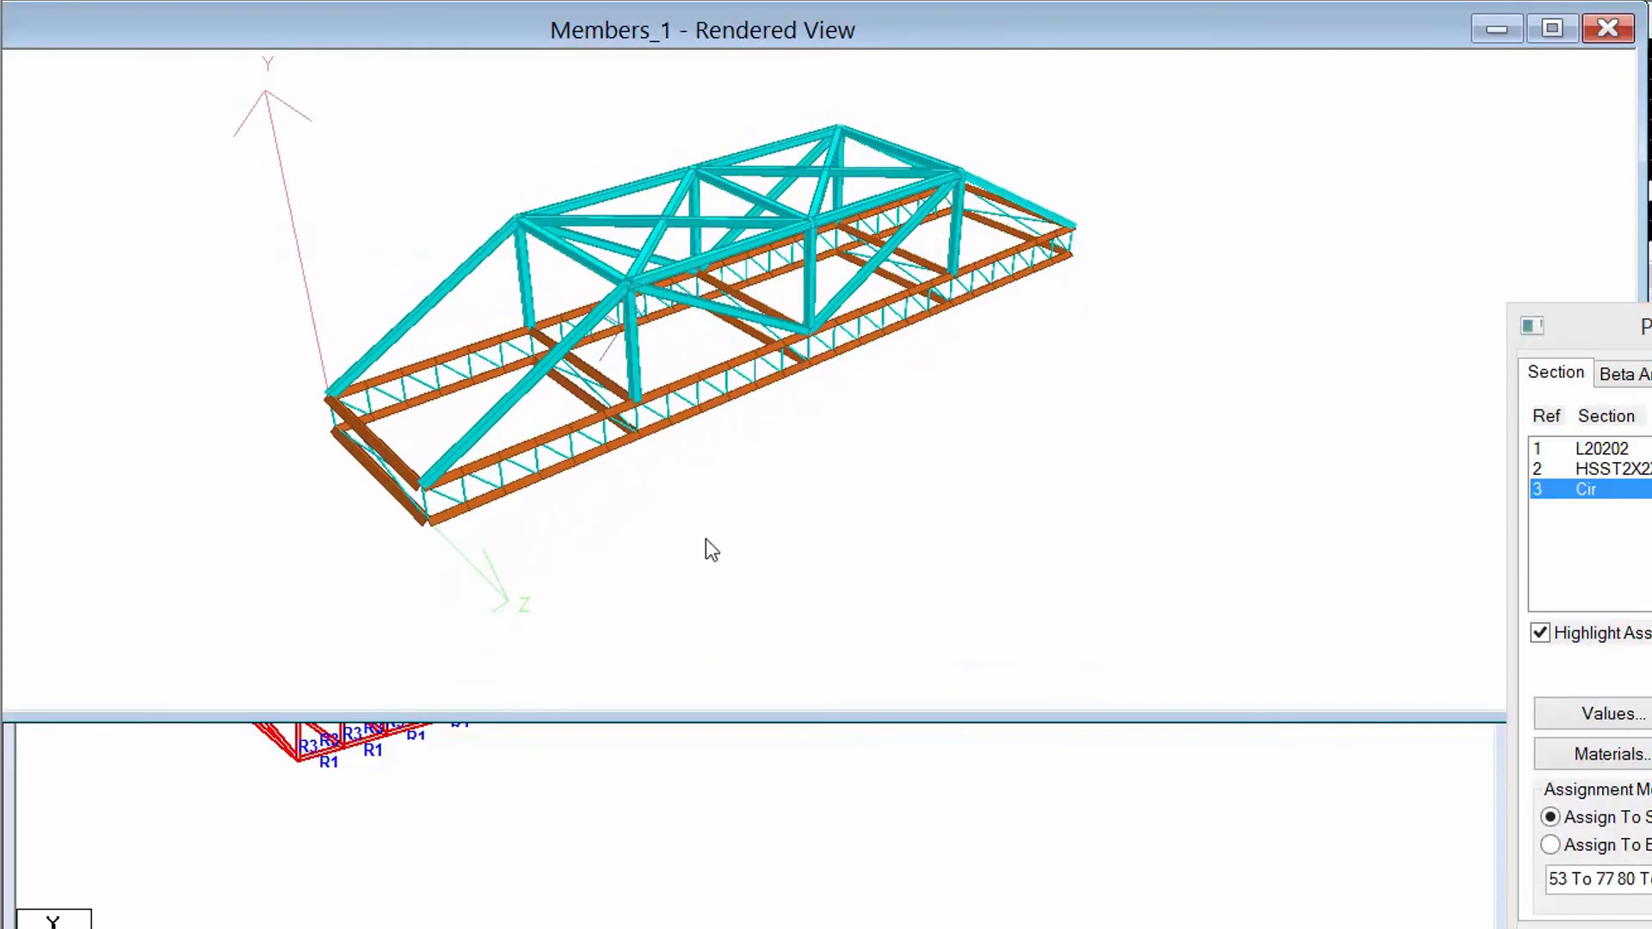
scroll(418, 587, up, 5)
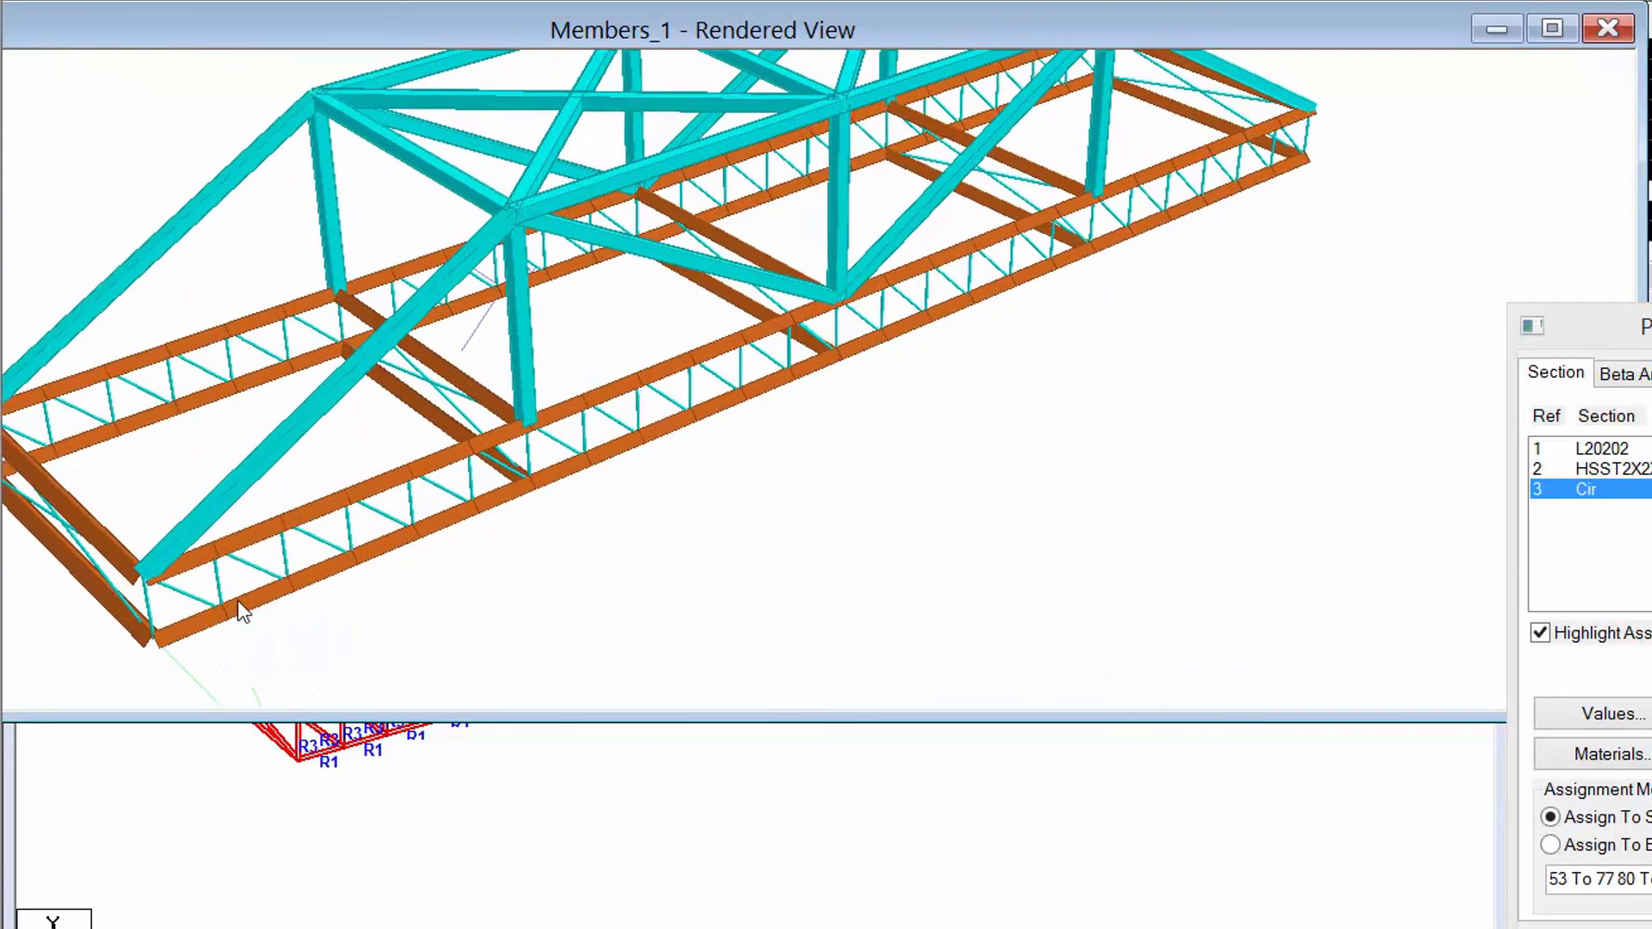
drag(415, 581, 476, 575)
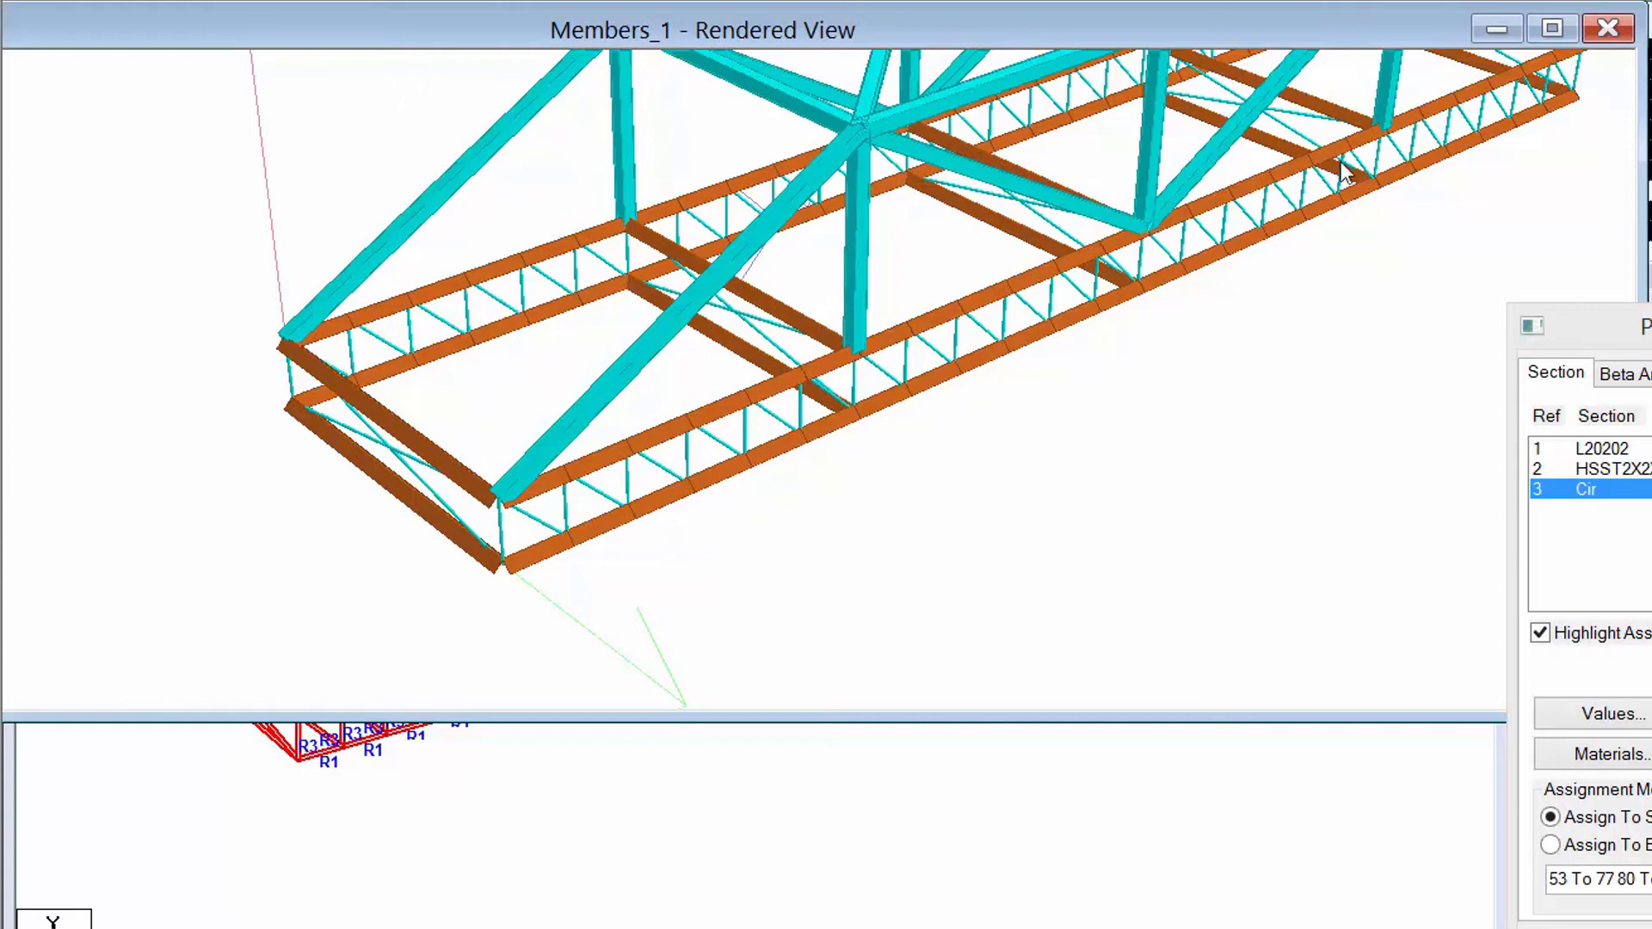
click(1607, 29)
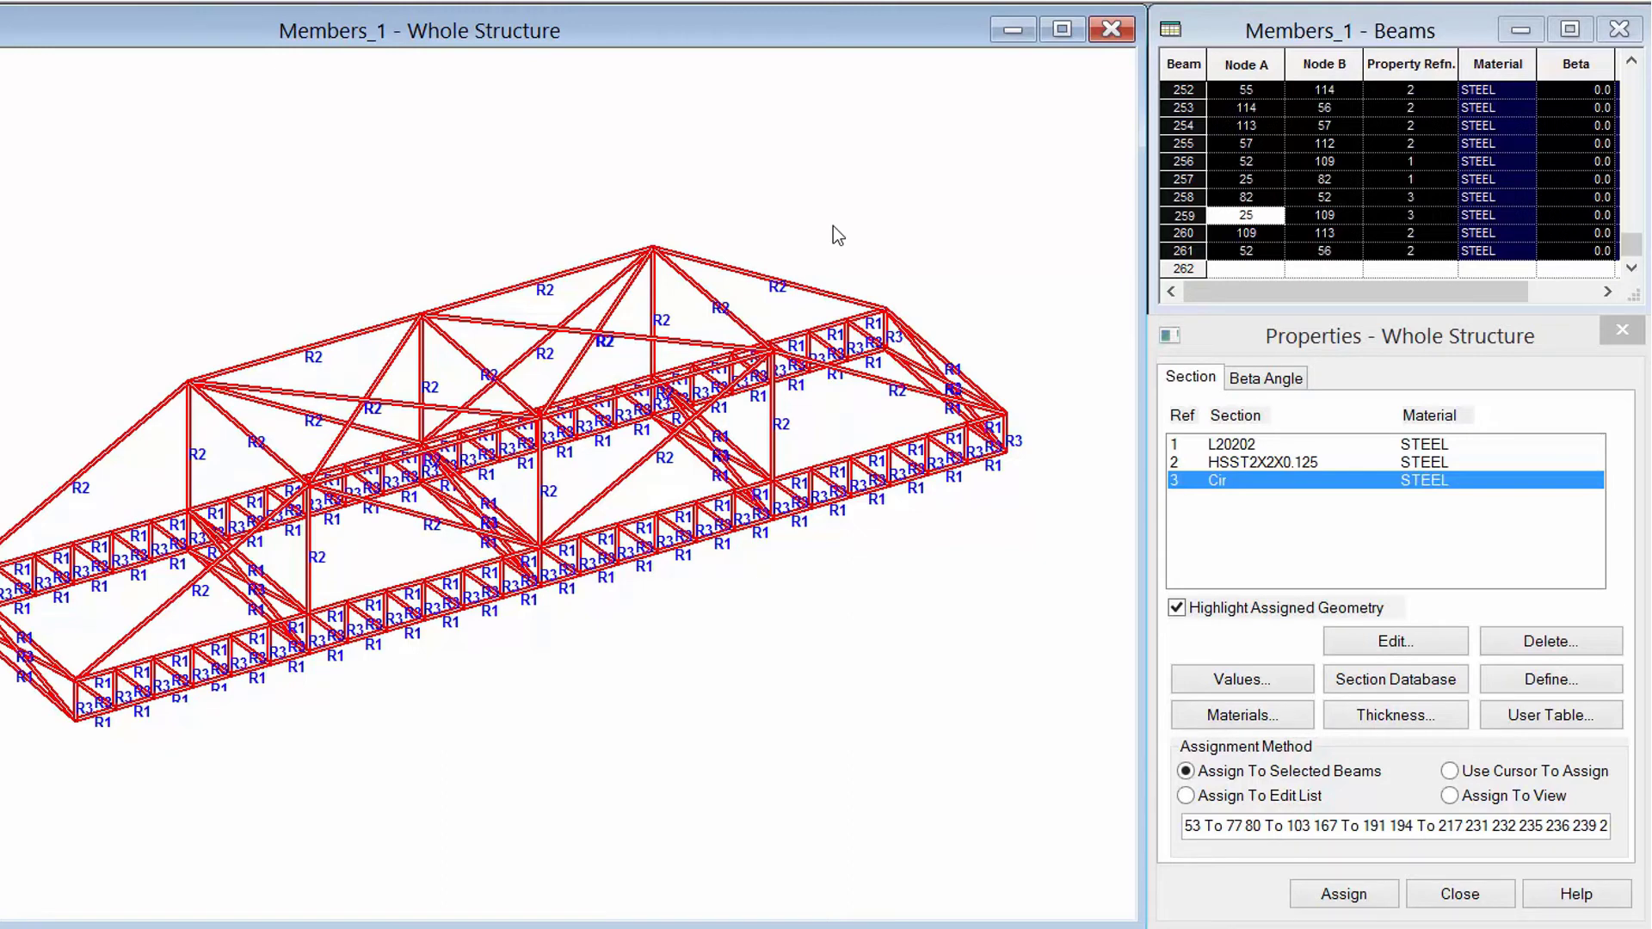
Create a new beta angle of 45 degrees on the Beta Angle page.
click(833, 225)
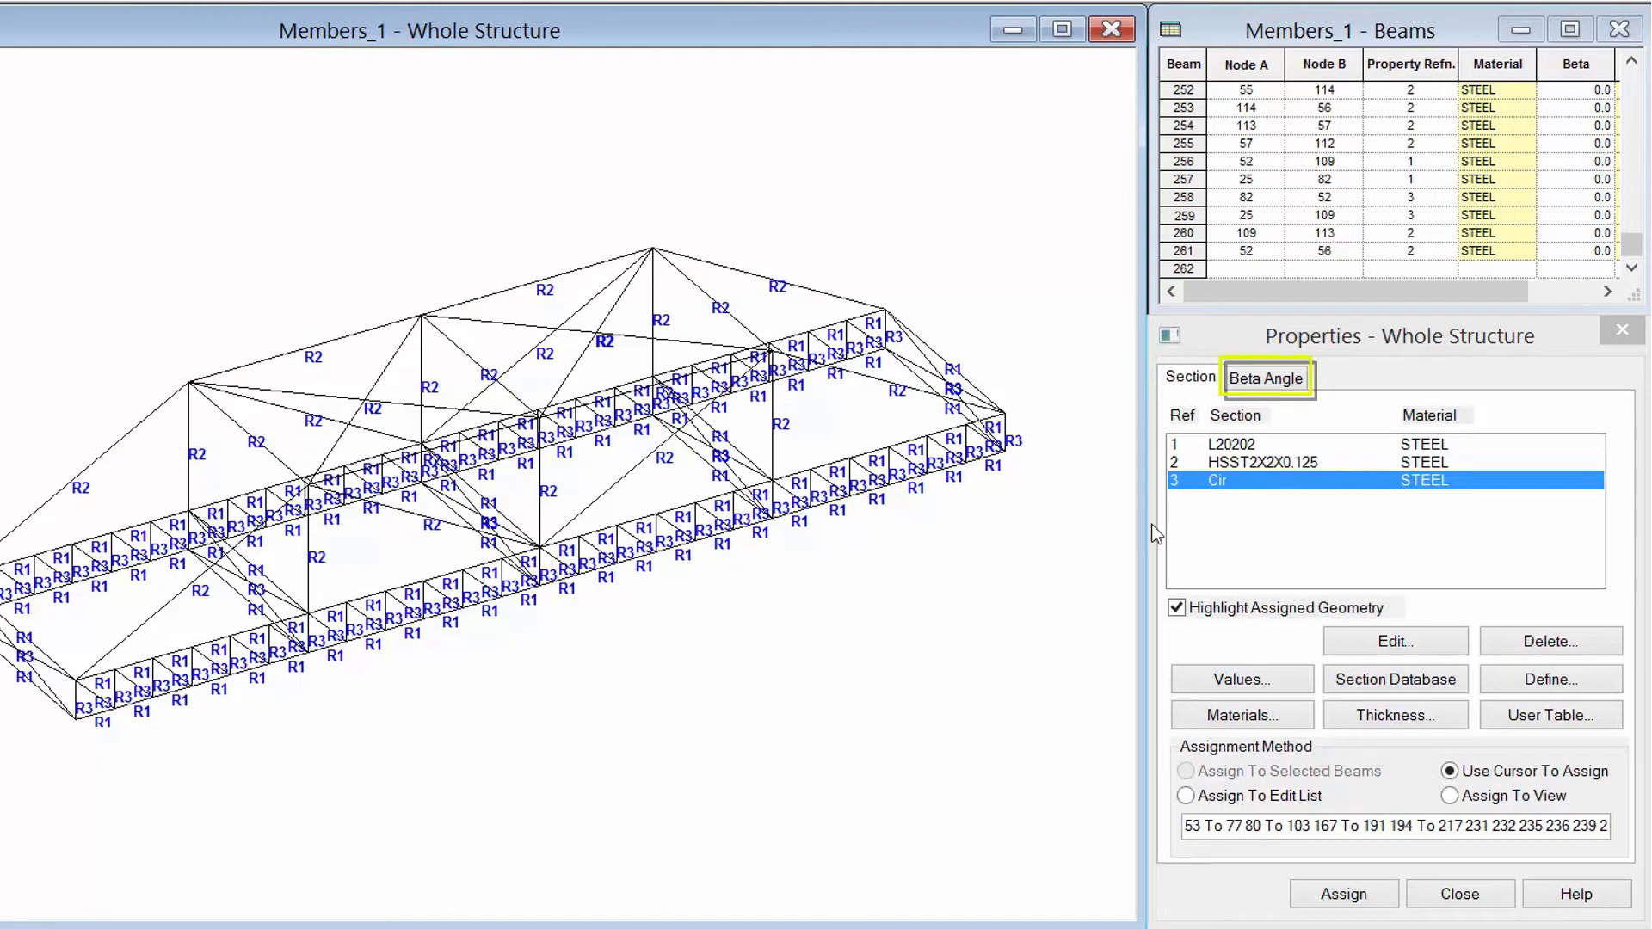
click(1239, 383)
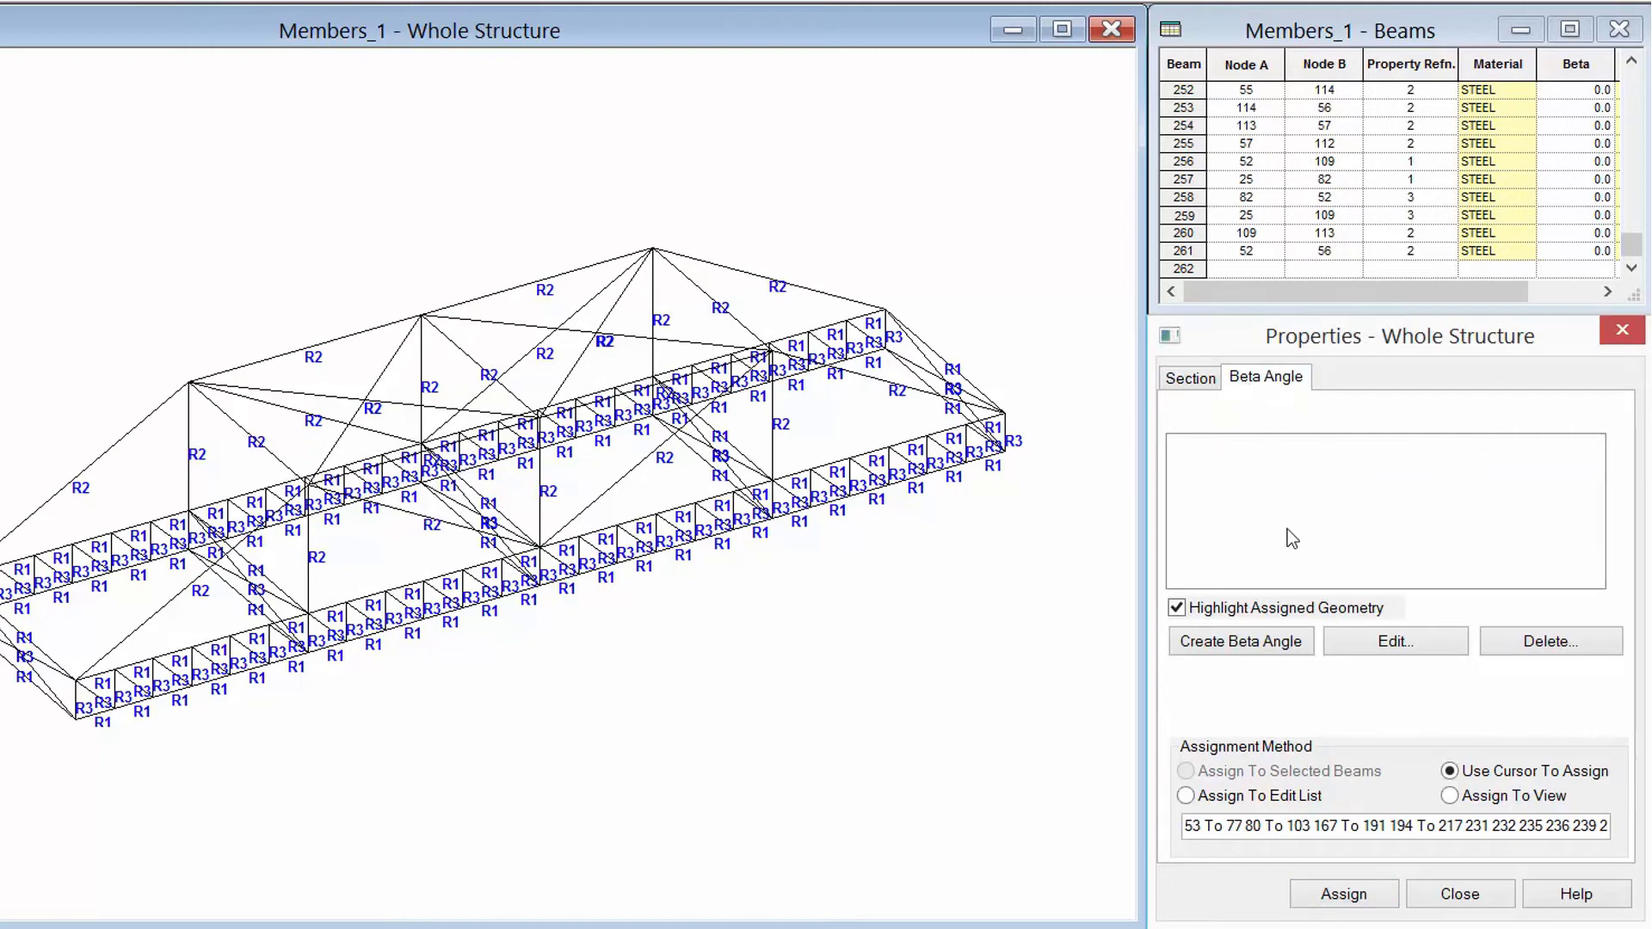
click(1240, 646)
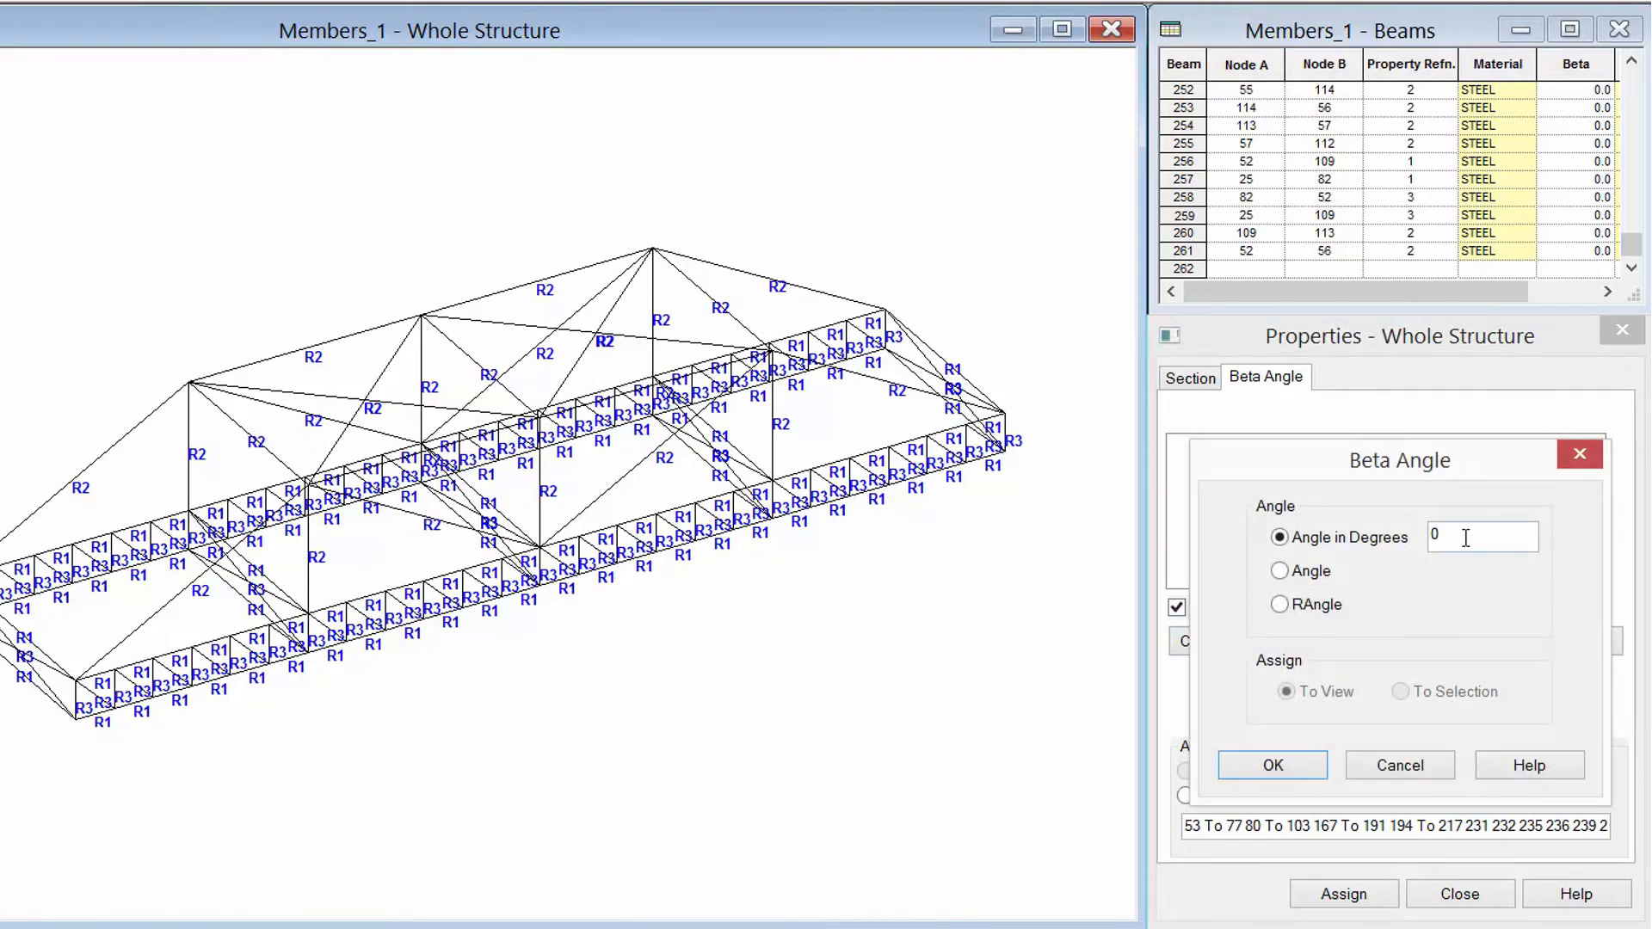
drag(1465, 538, 1412, 542)
text(45)
click(1305, 769)
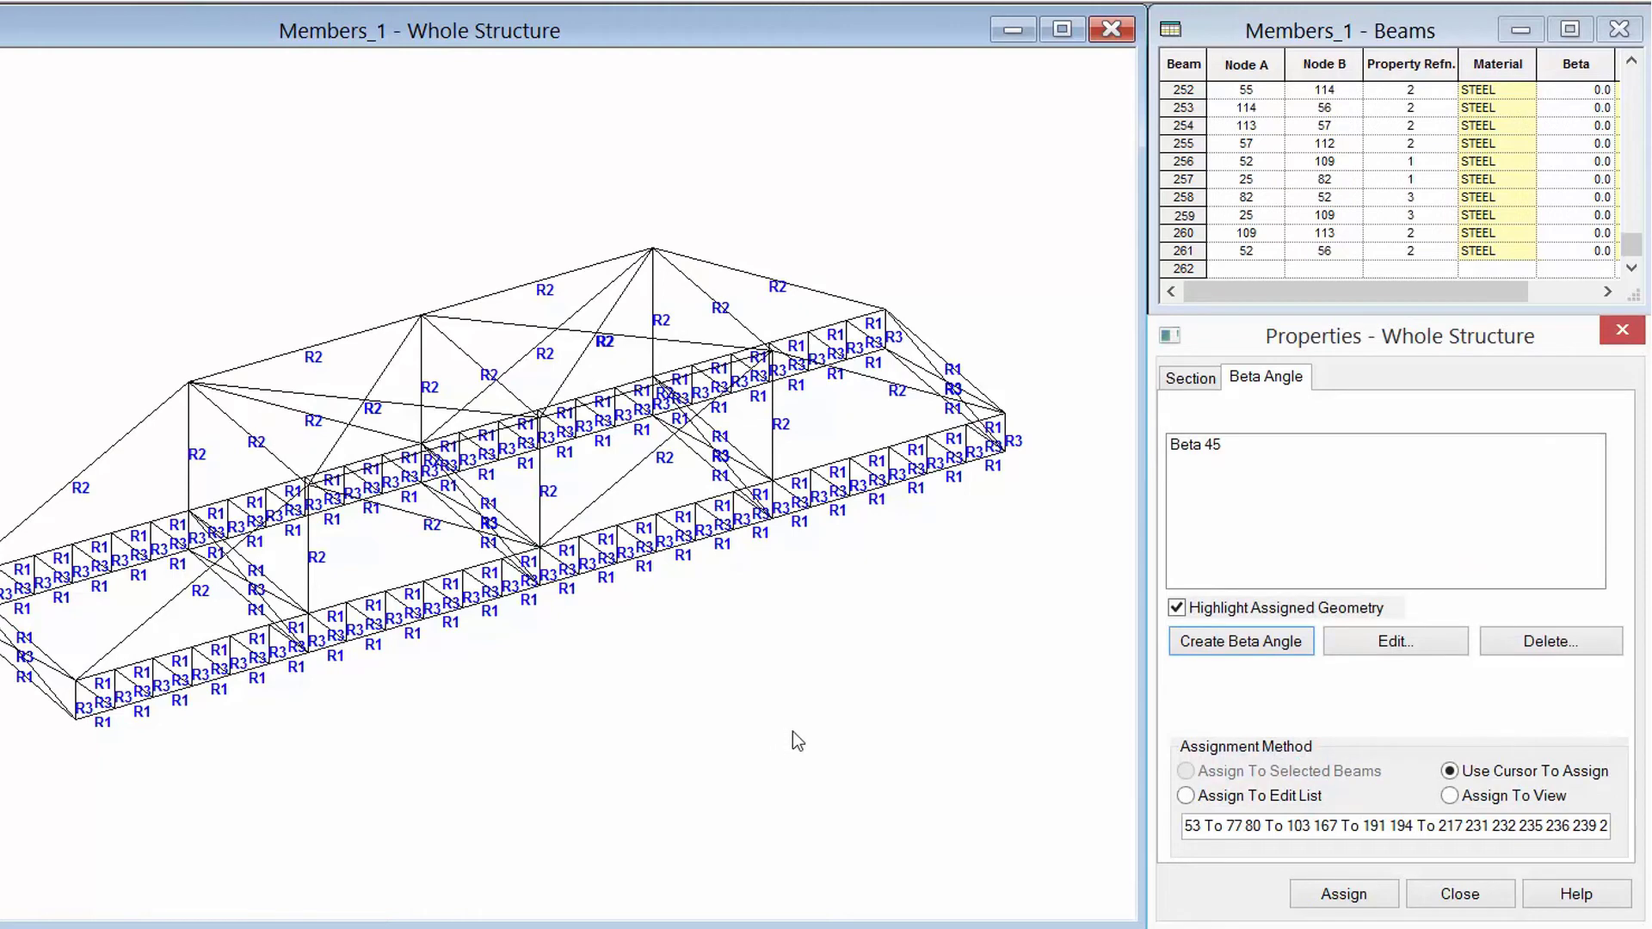
Highlight Beta 45 in the list and click individual deck beams, then clear the selection.
click(1179, 448)
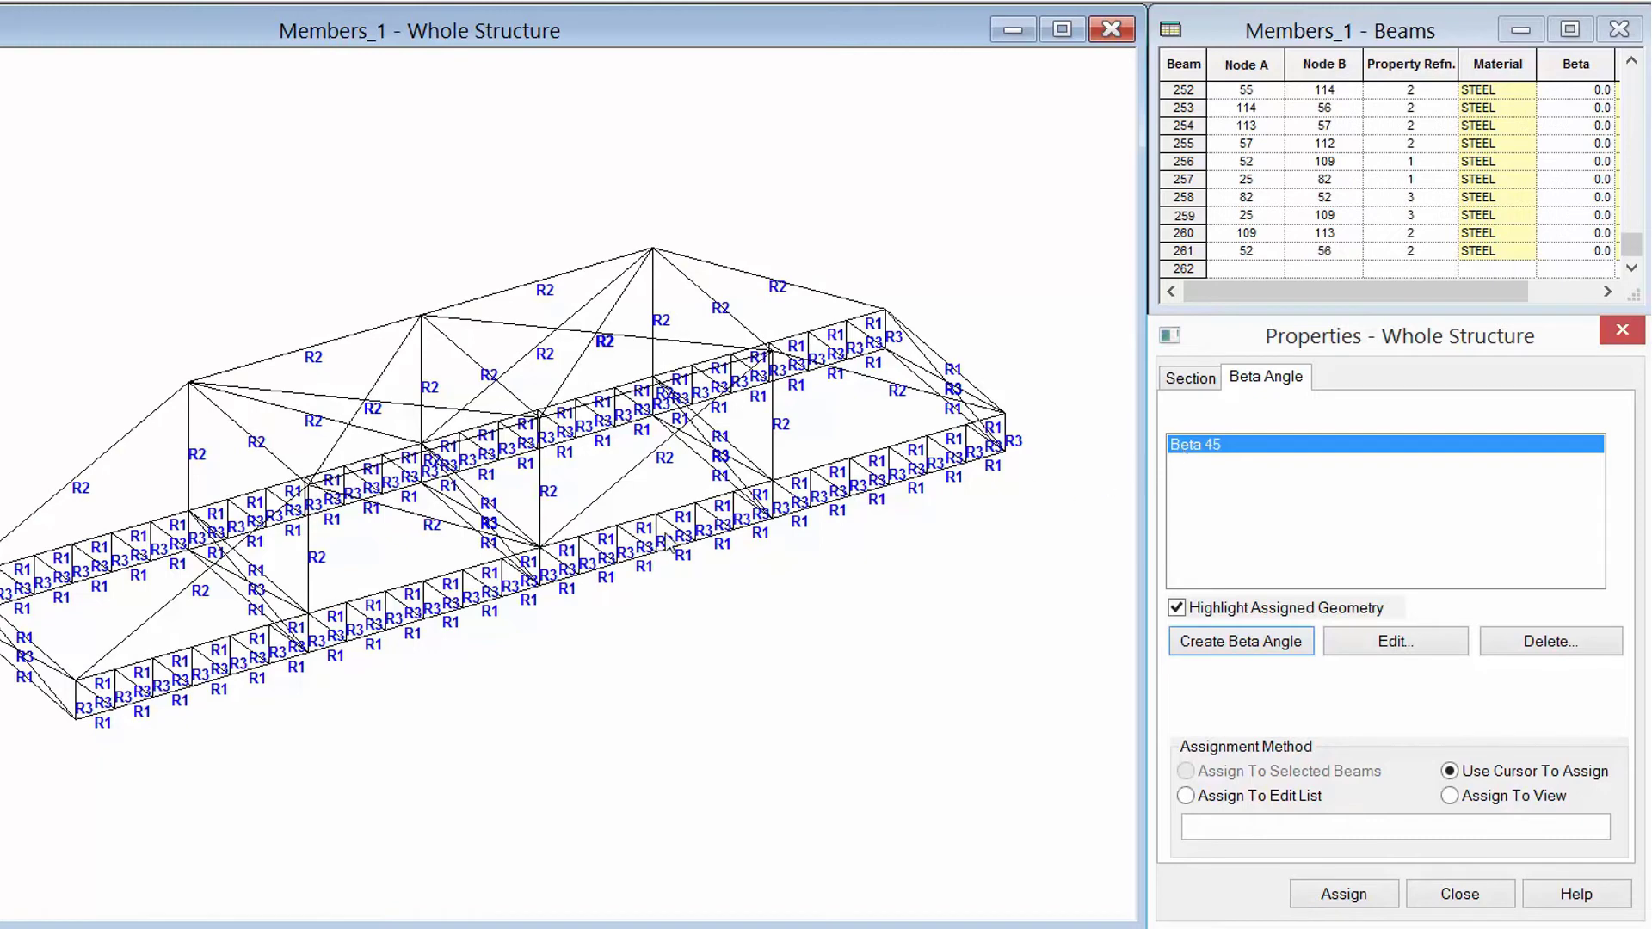
click(839, 469)
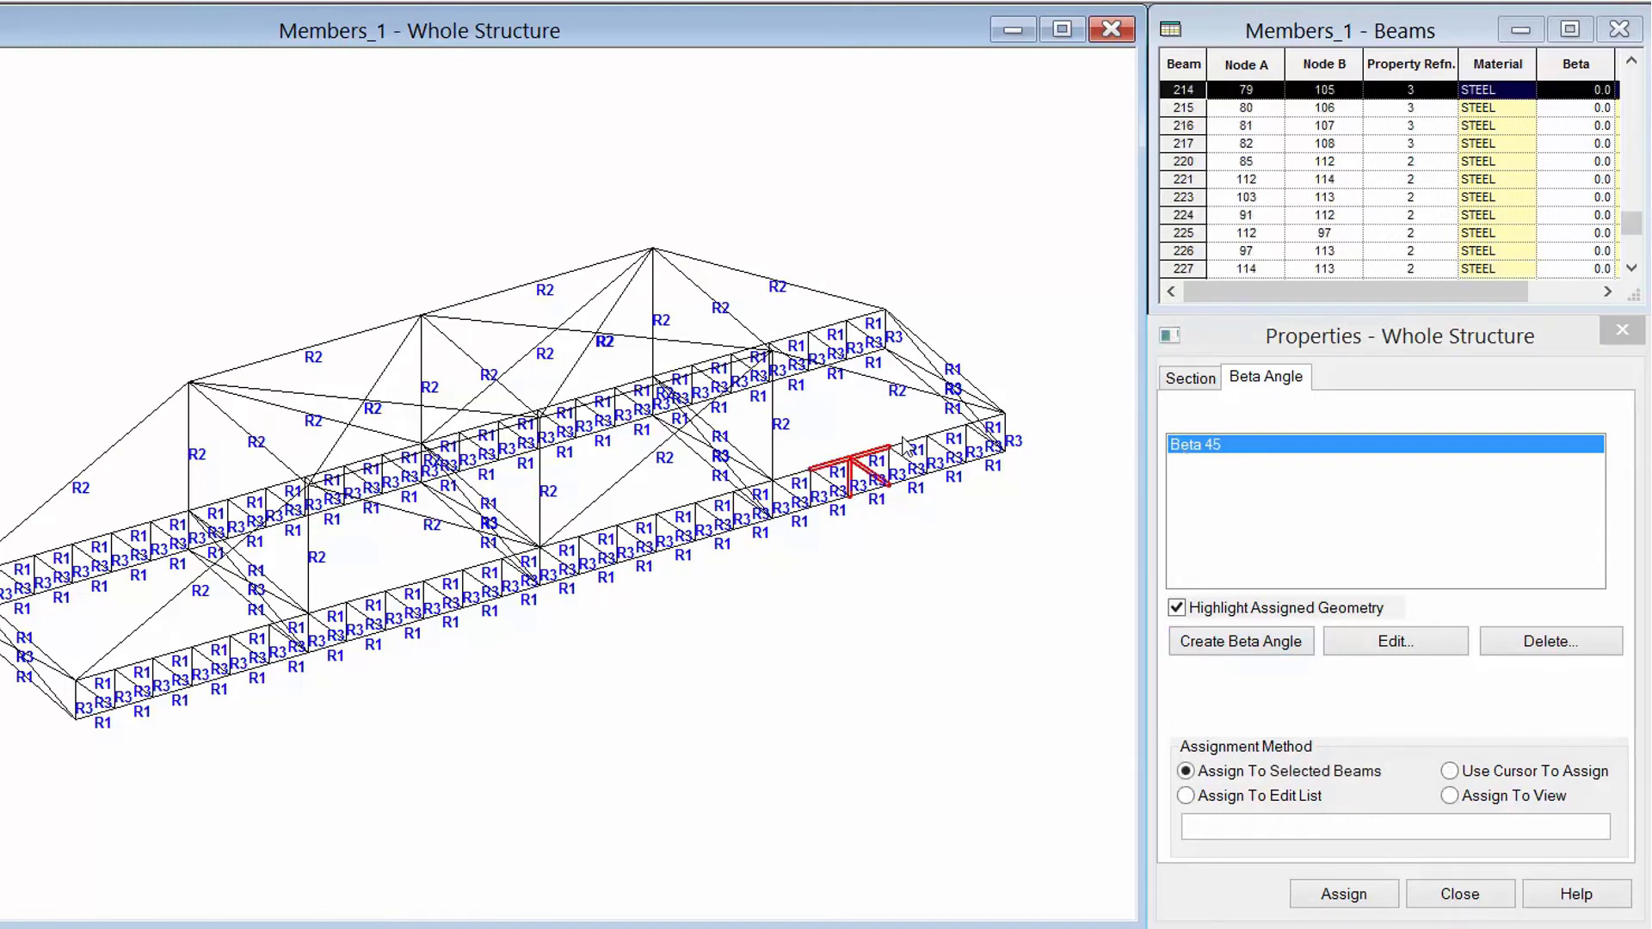
click(870, 451)
click(857, 448)
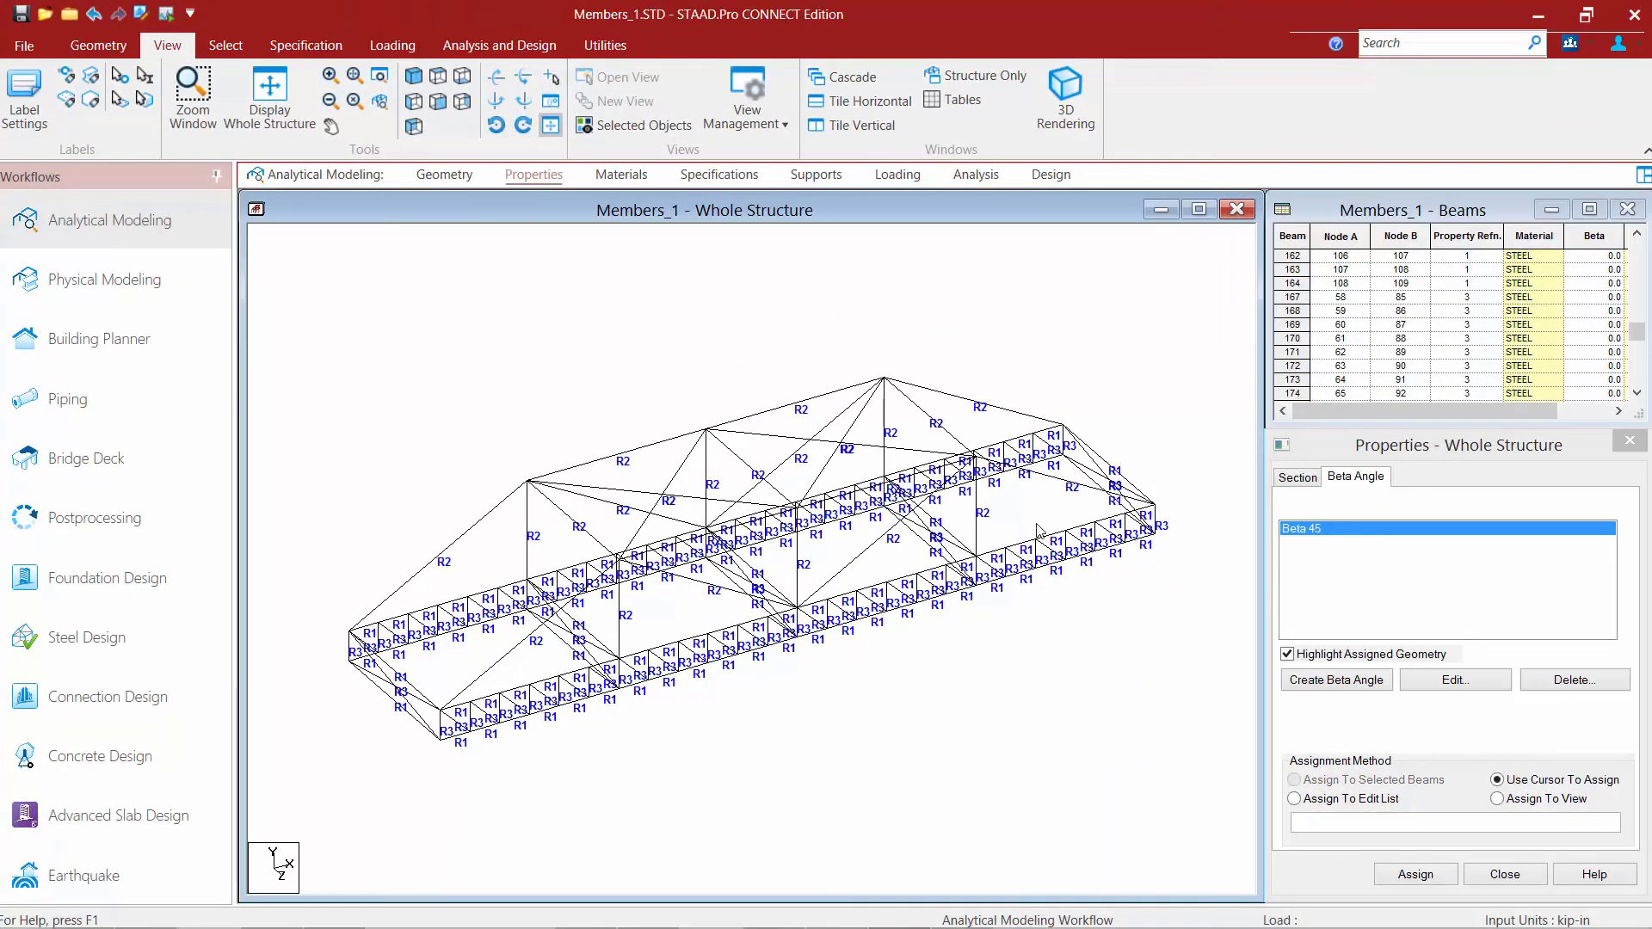
click(228, 46)
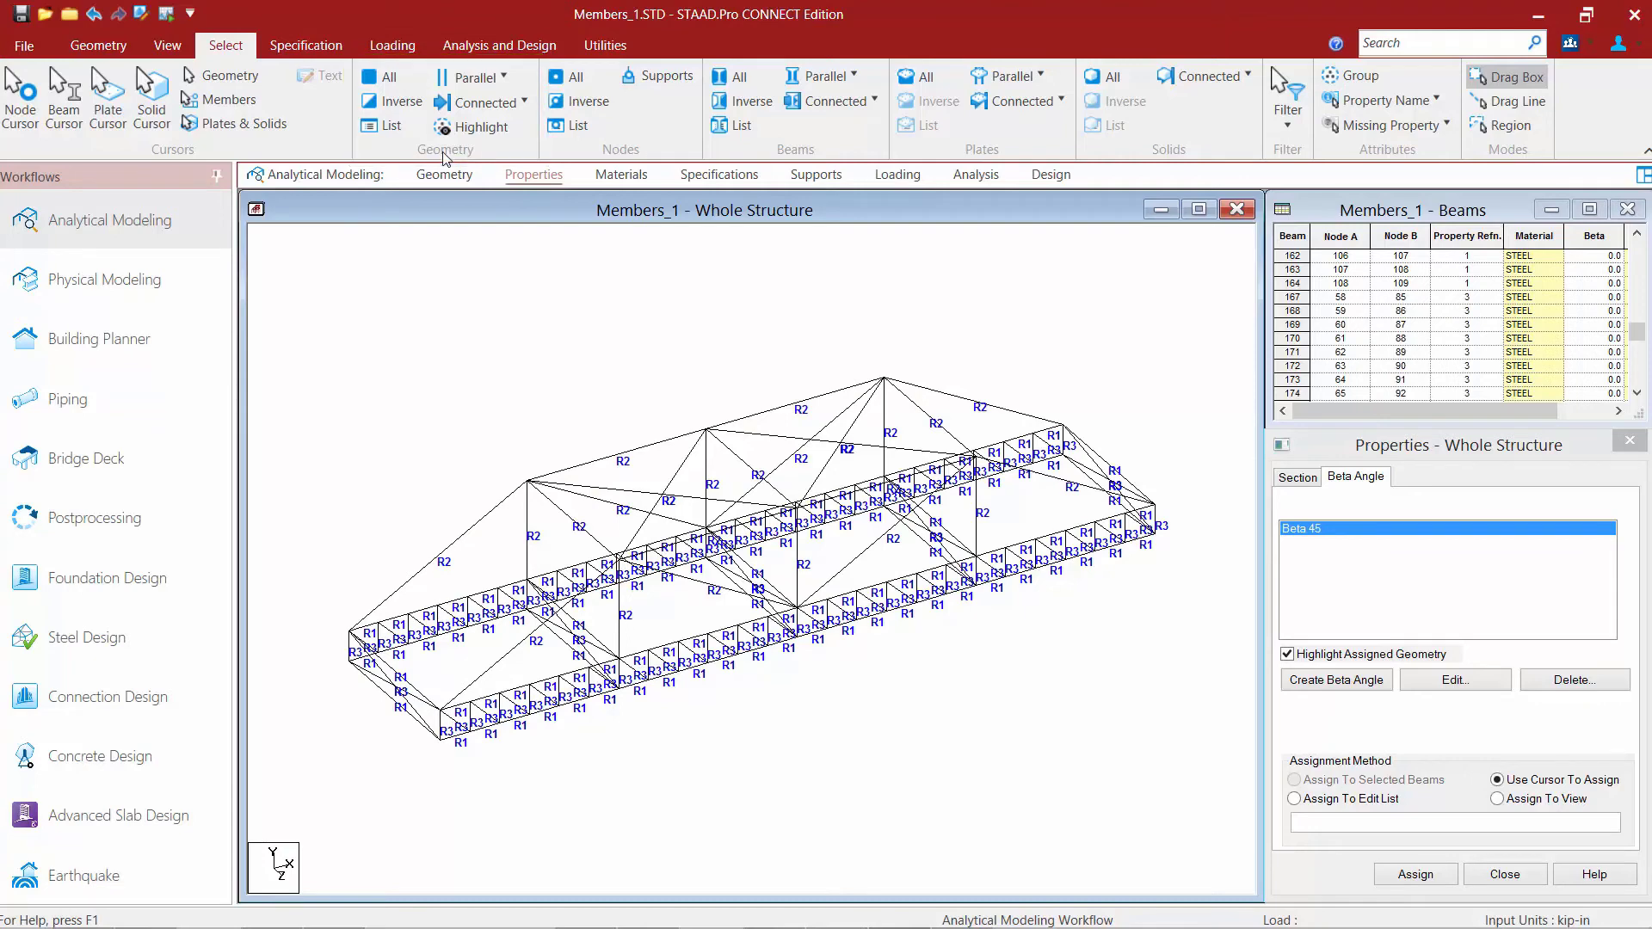
Select all beams parallel to XZ between Y minimum 9 and Y maximum 12.
click(476, 78)
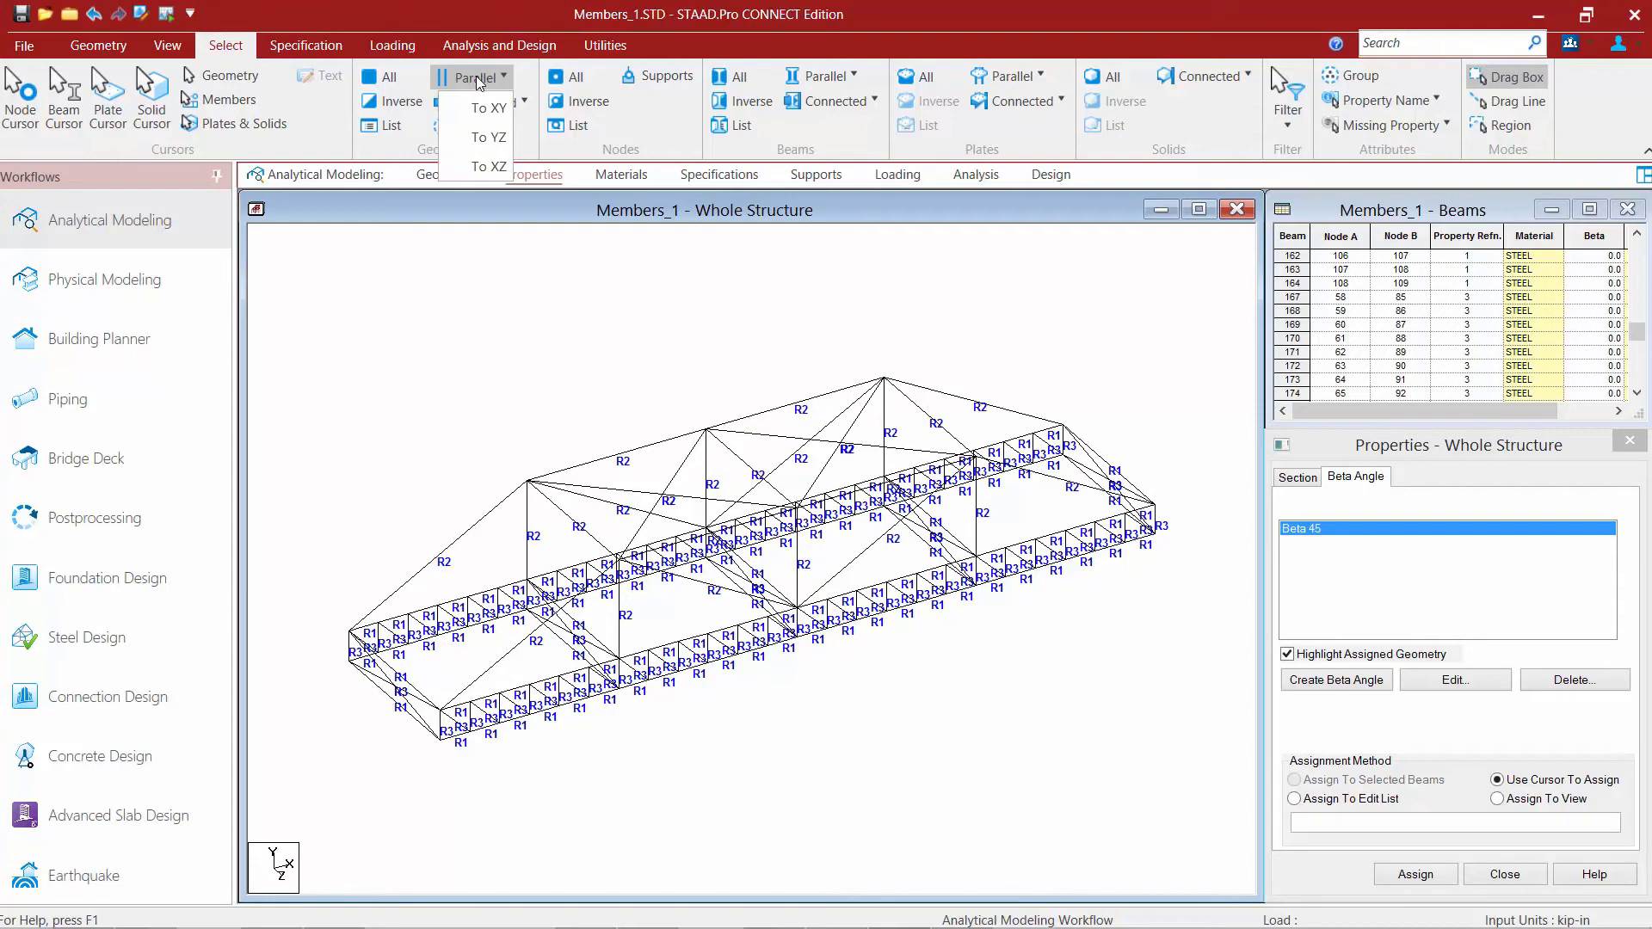
click(488, 166)
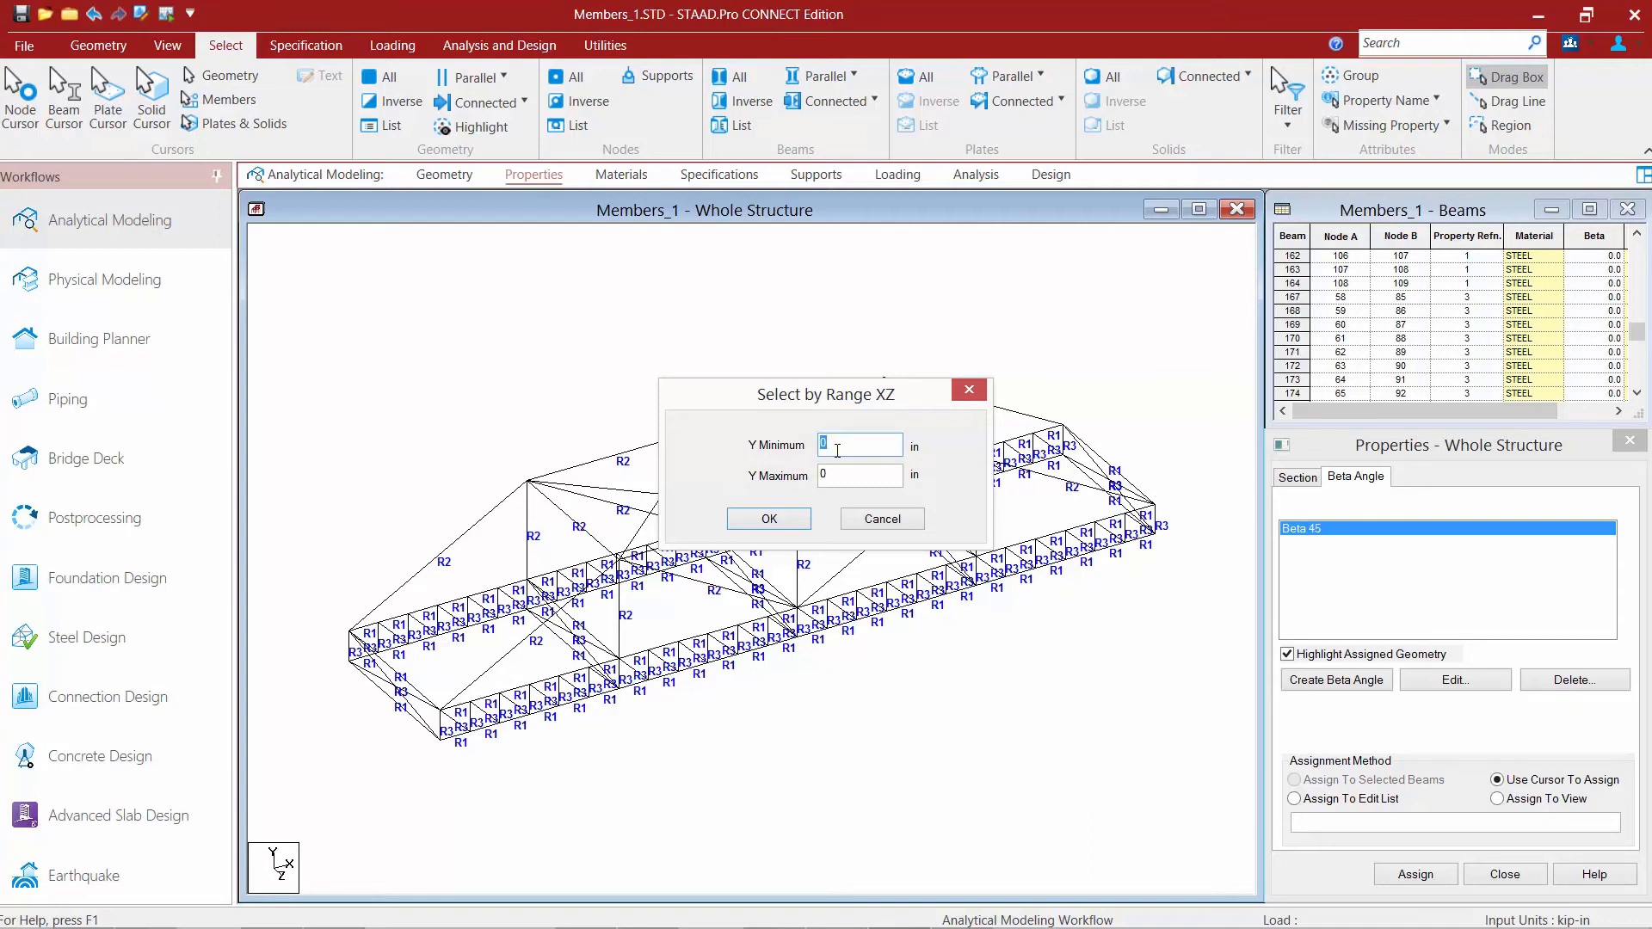
text(9)
double_click(850, 473)
text(12)
click(746, 523)
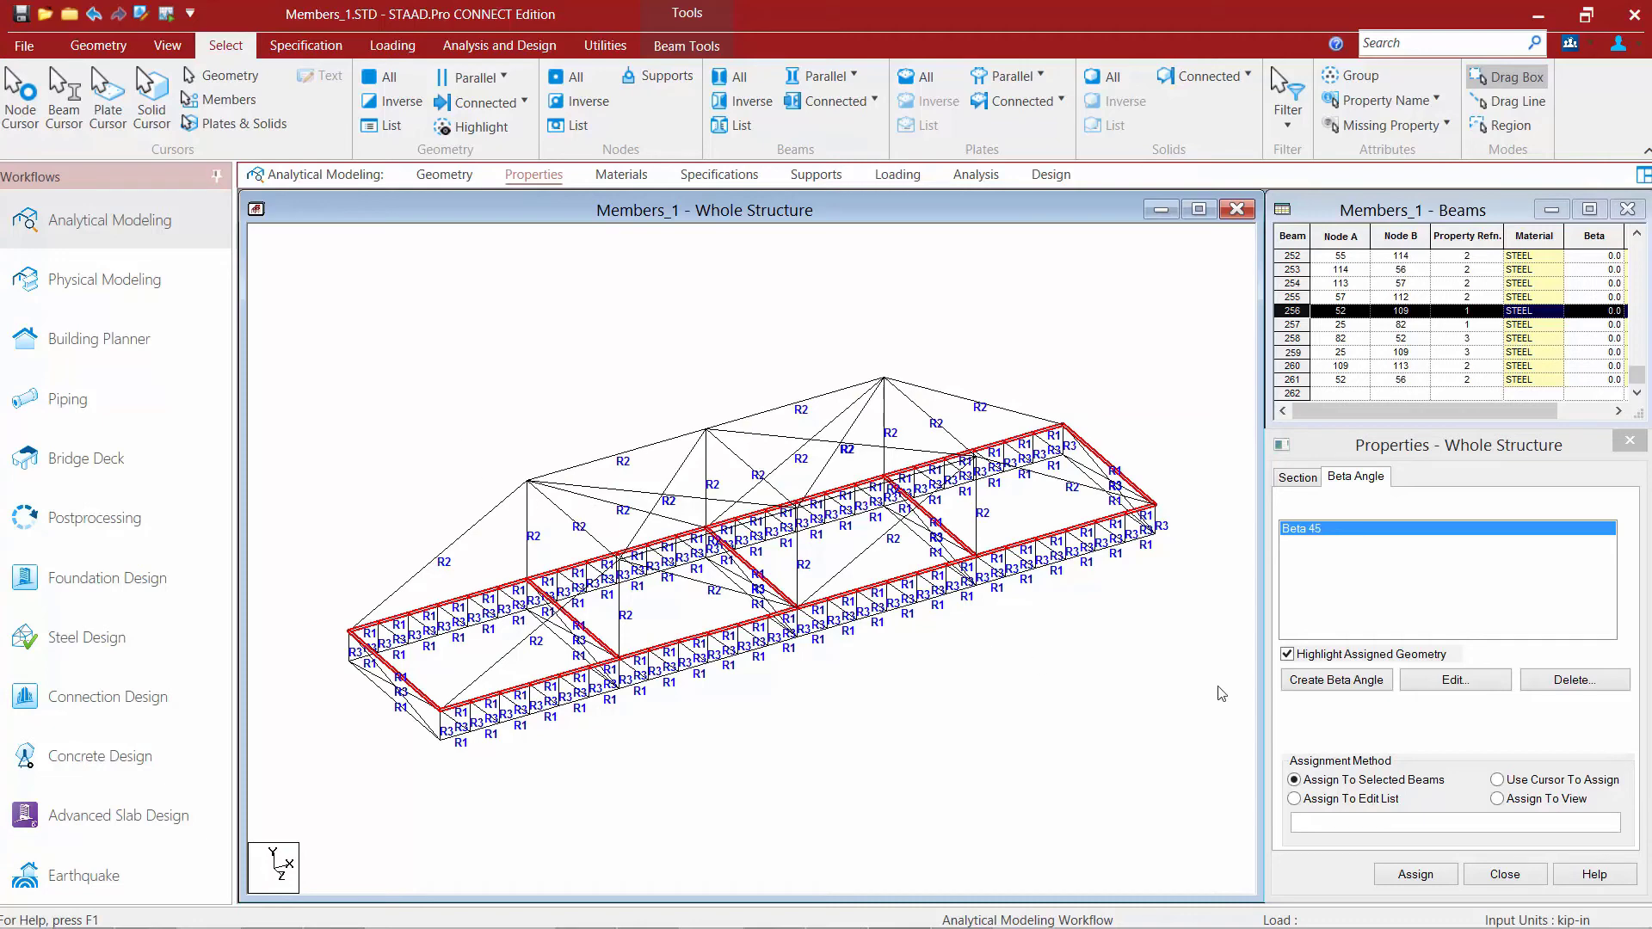
Assign Beta 45 to the selected deck chord beams, confirm, and clear the selection.
click(1420, 876)
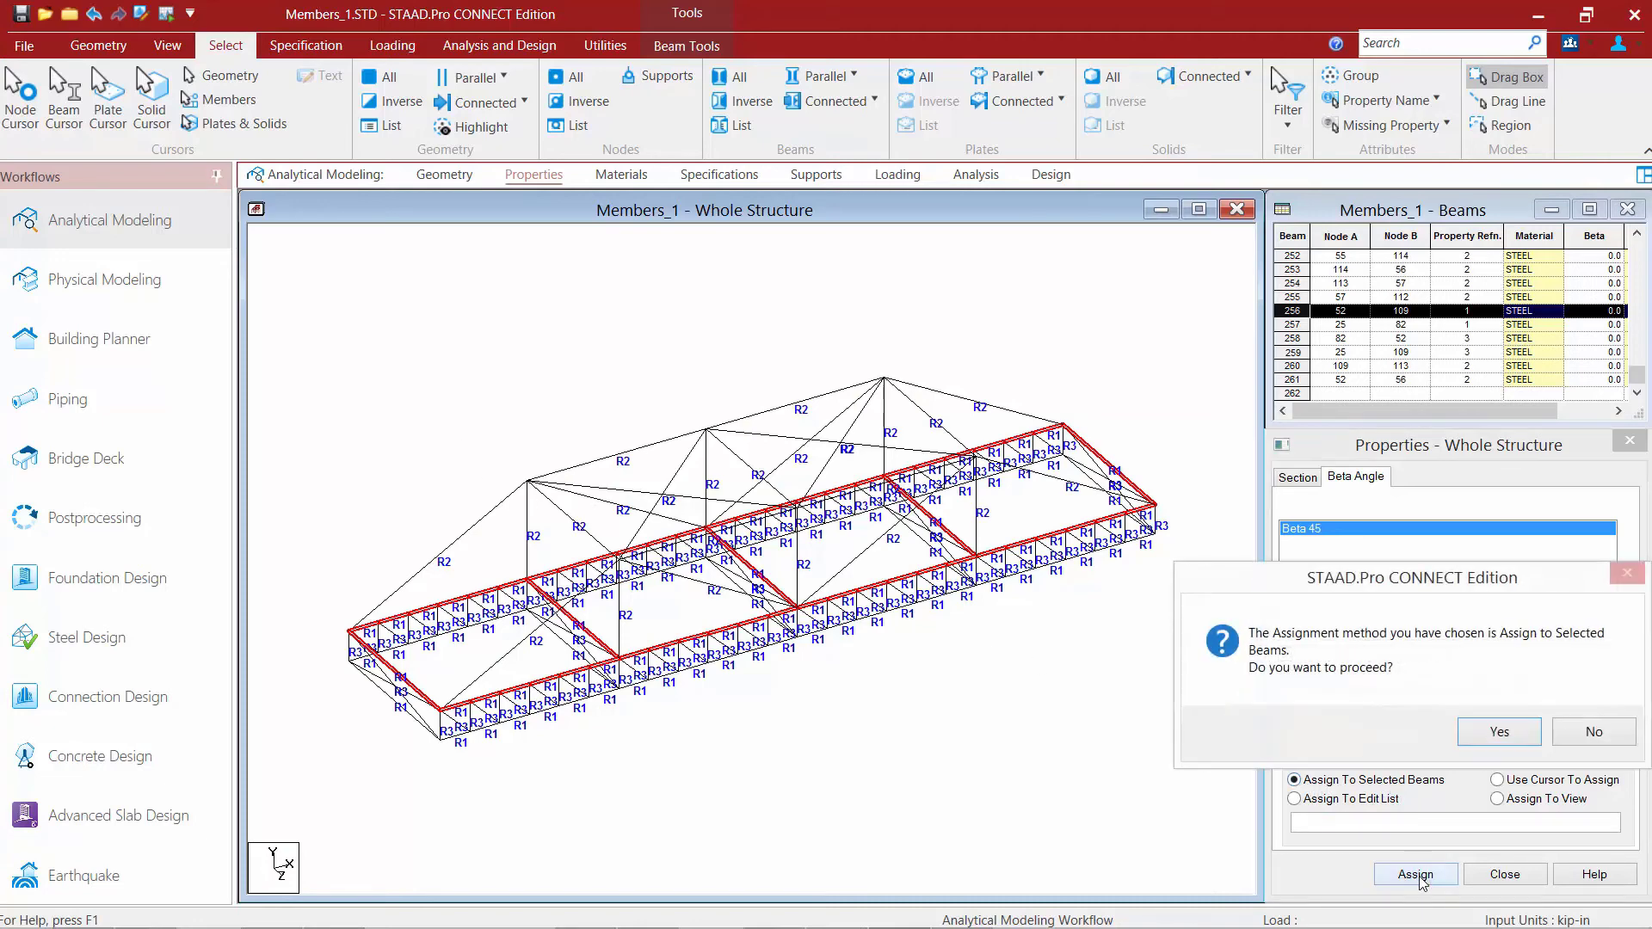
click(1500, 732)
click(1060, 743)
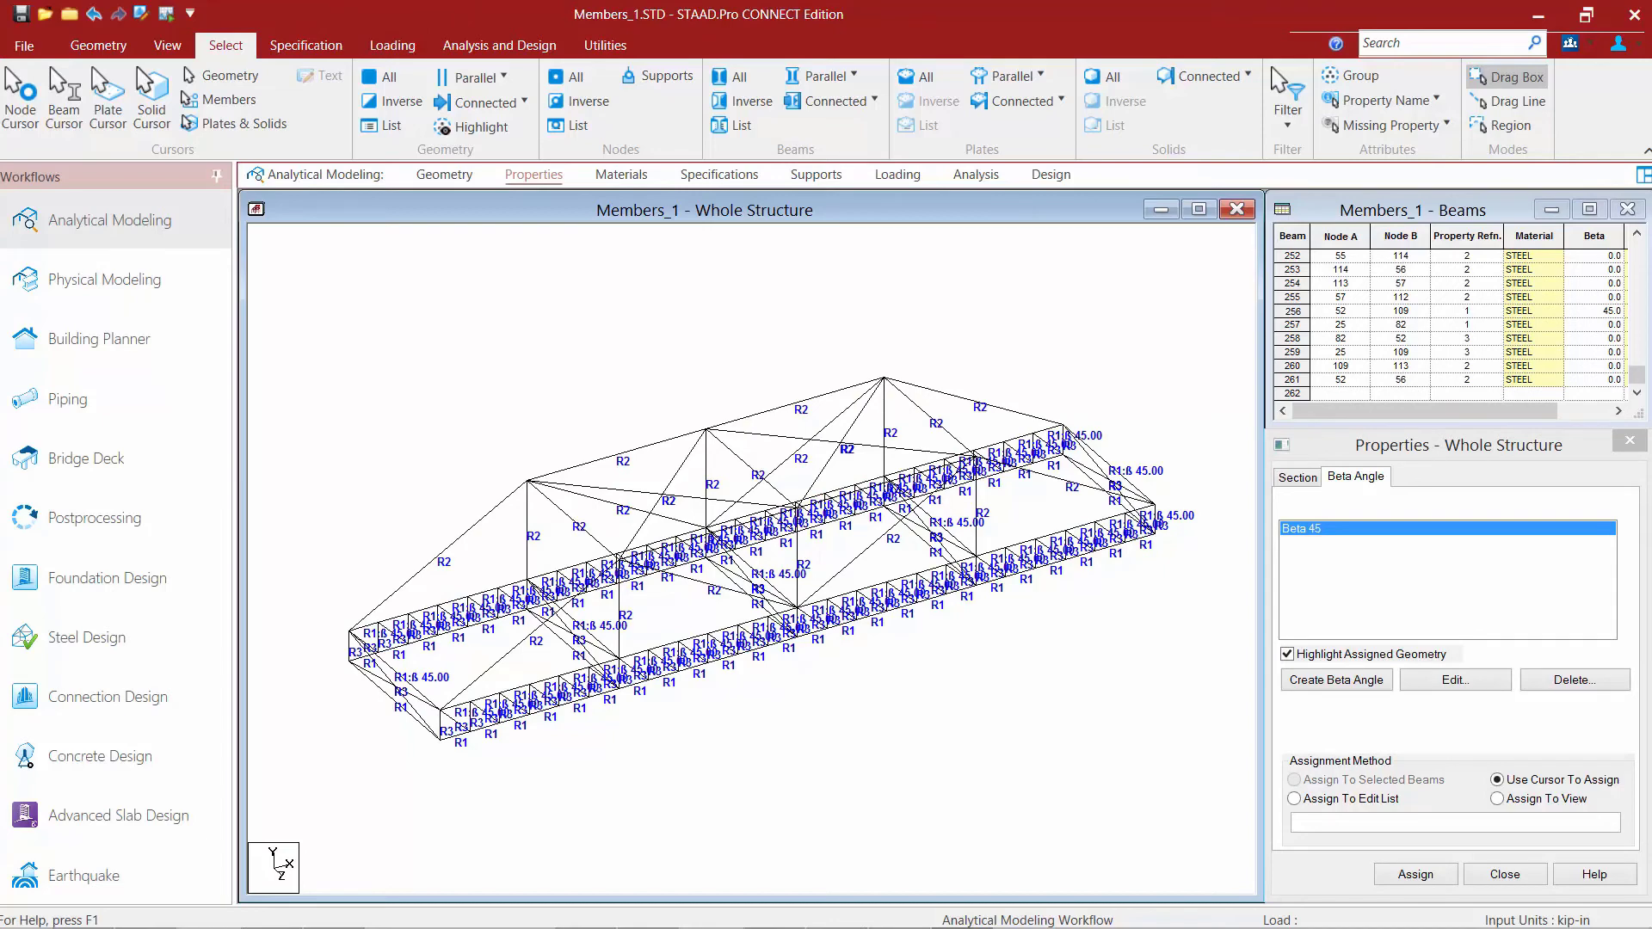
click(1308, 681)
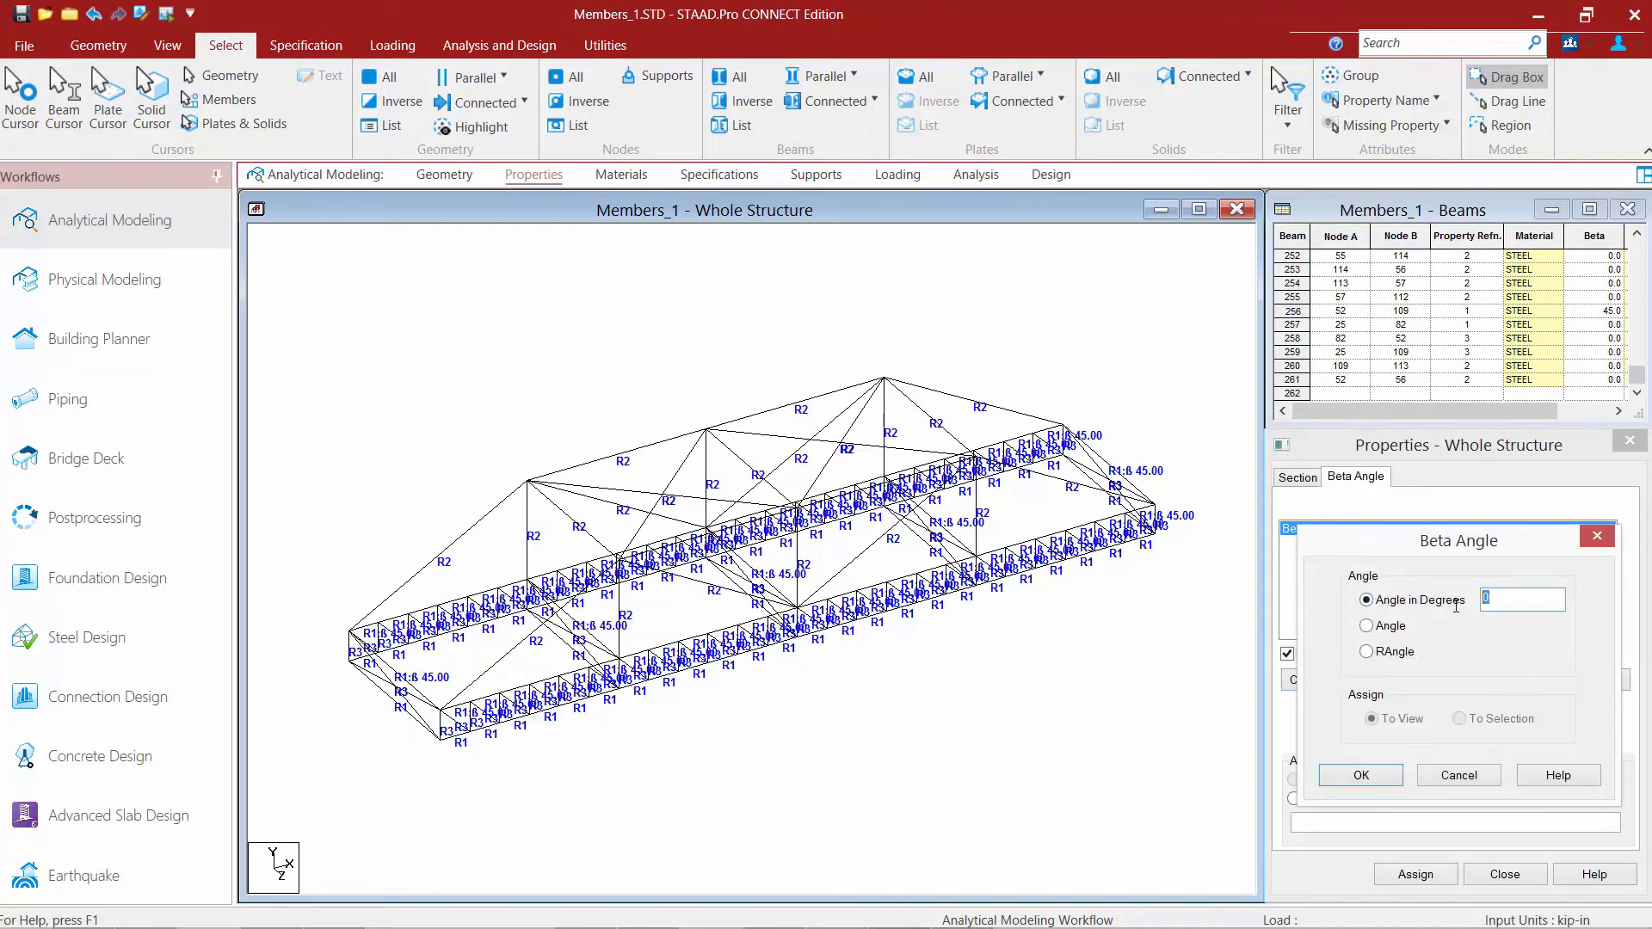
Create a 135-degree beta angle and select beams parallel to XZ.
text(135)
click(1360, 776)
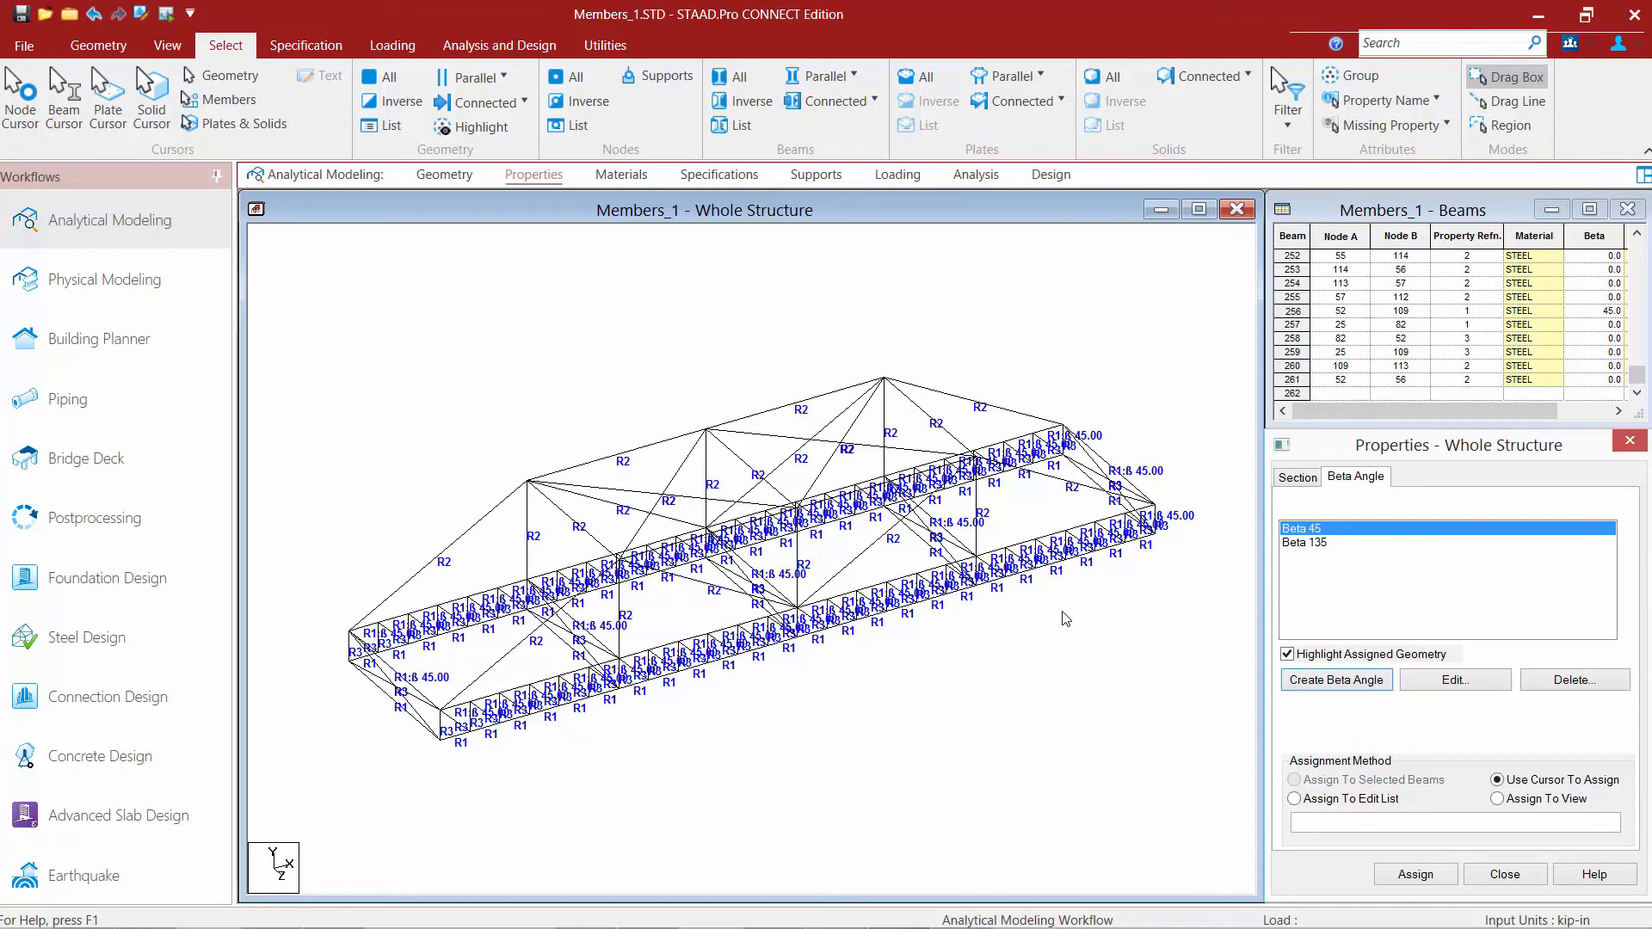
click(473, 78)
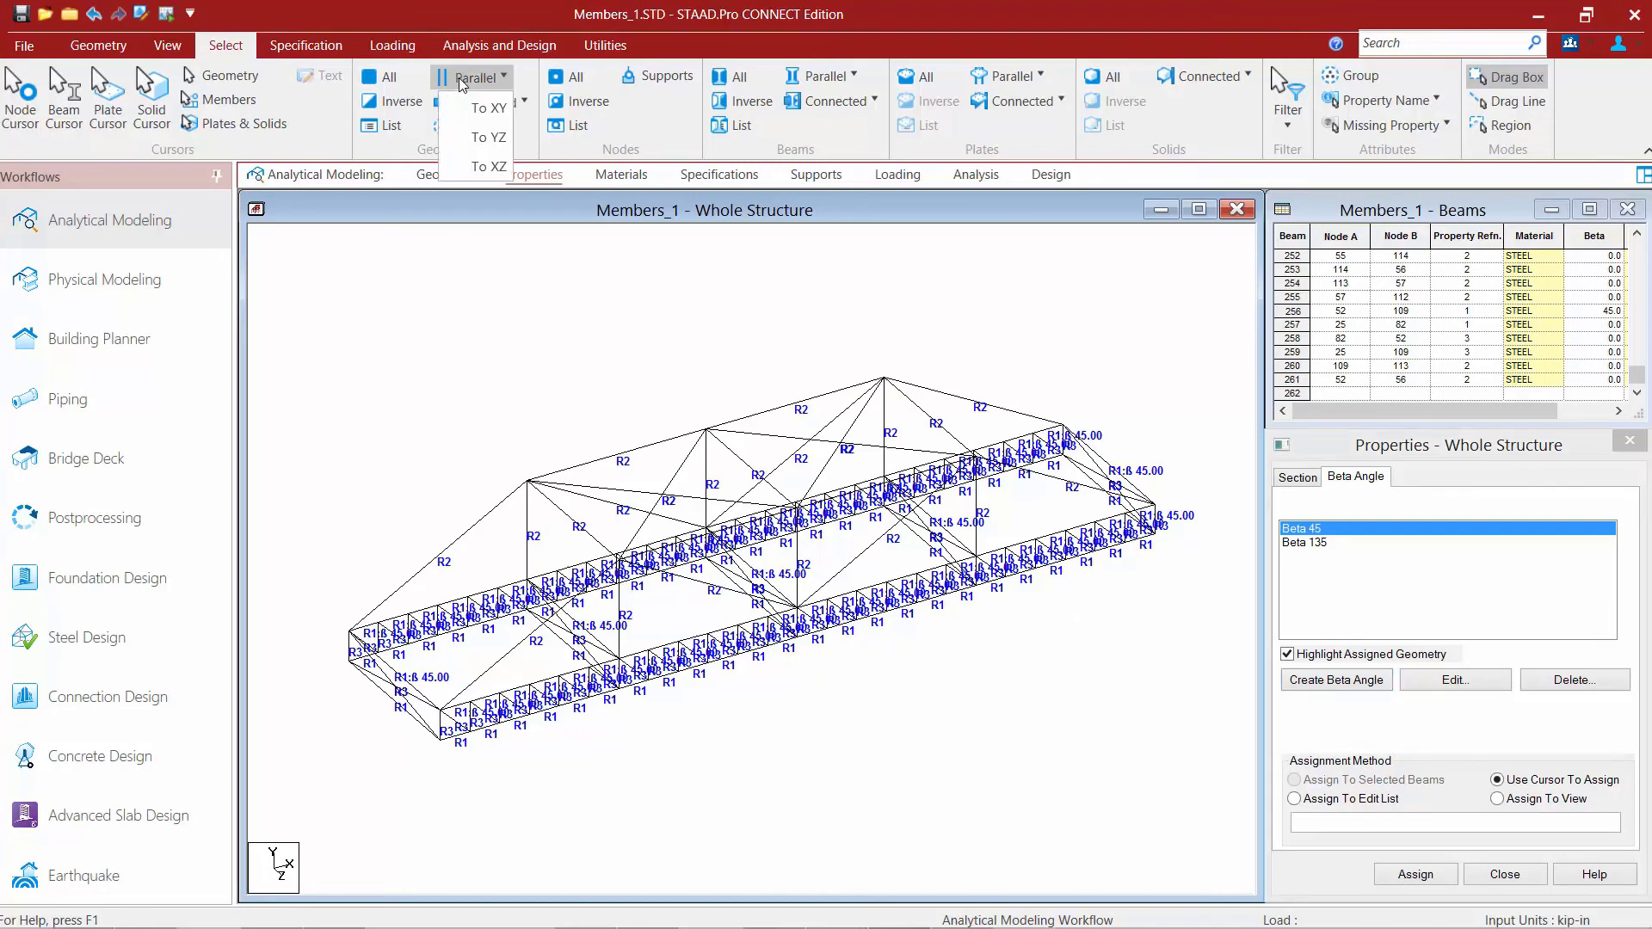
click(470, 165)
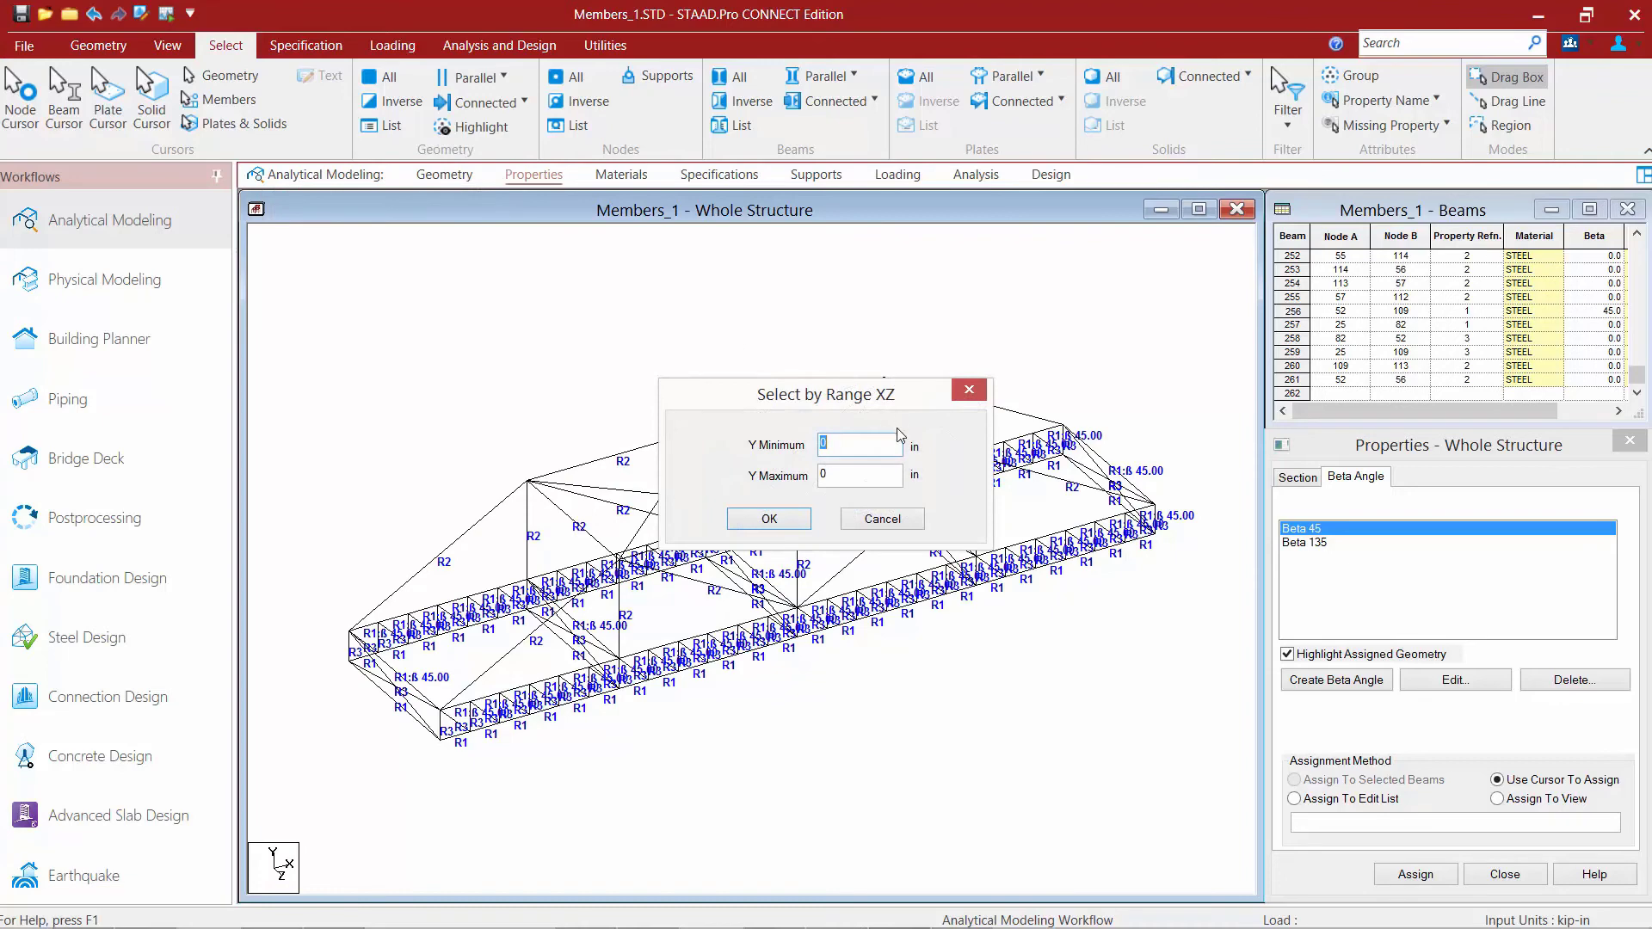
click(773, 520)
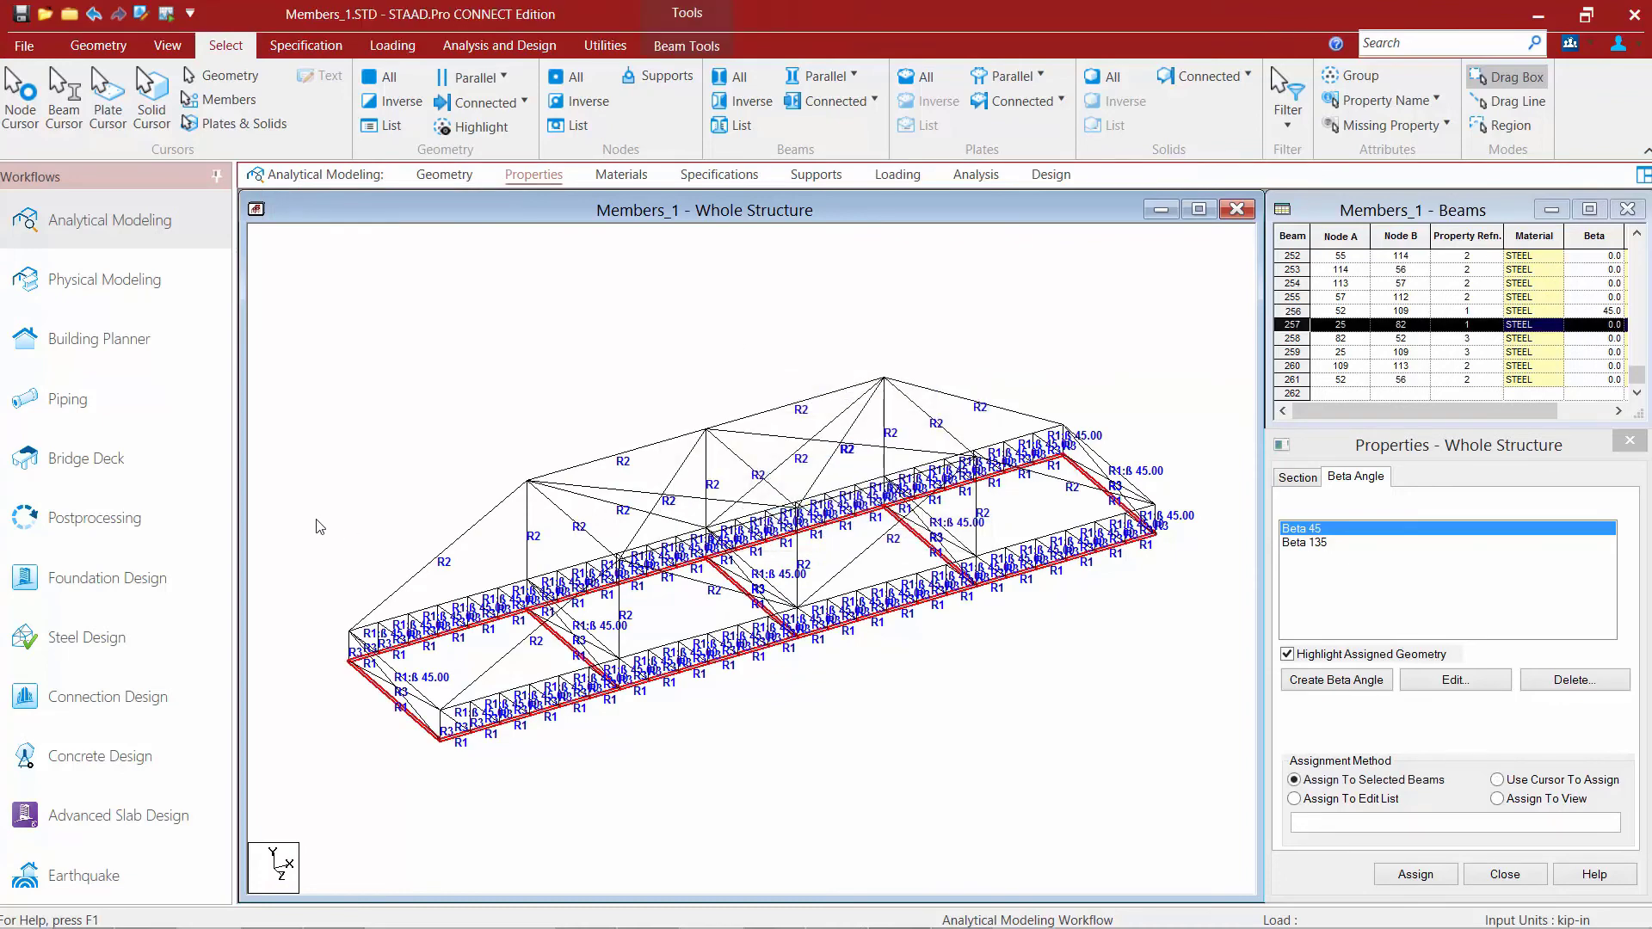
Assign Beta 135 to the beams lying parallel to XZ at Y 0.
click(1303, 543)
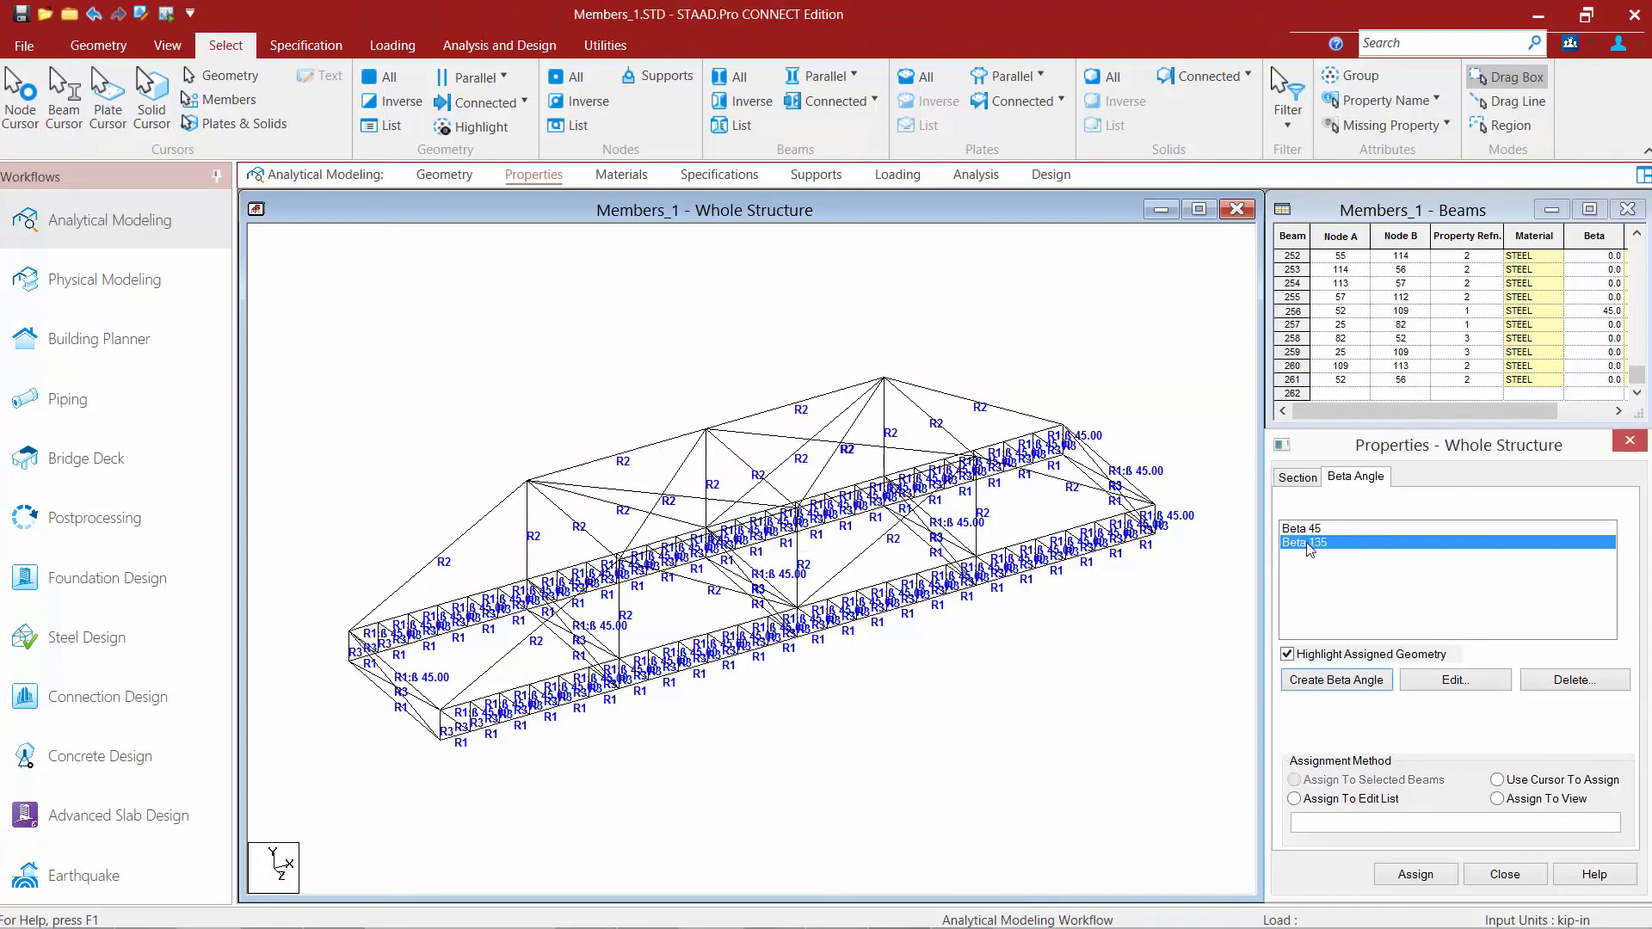
click(476, 78)
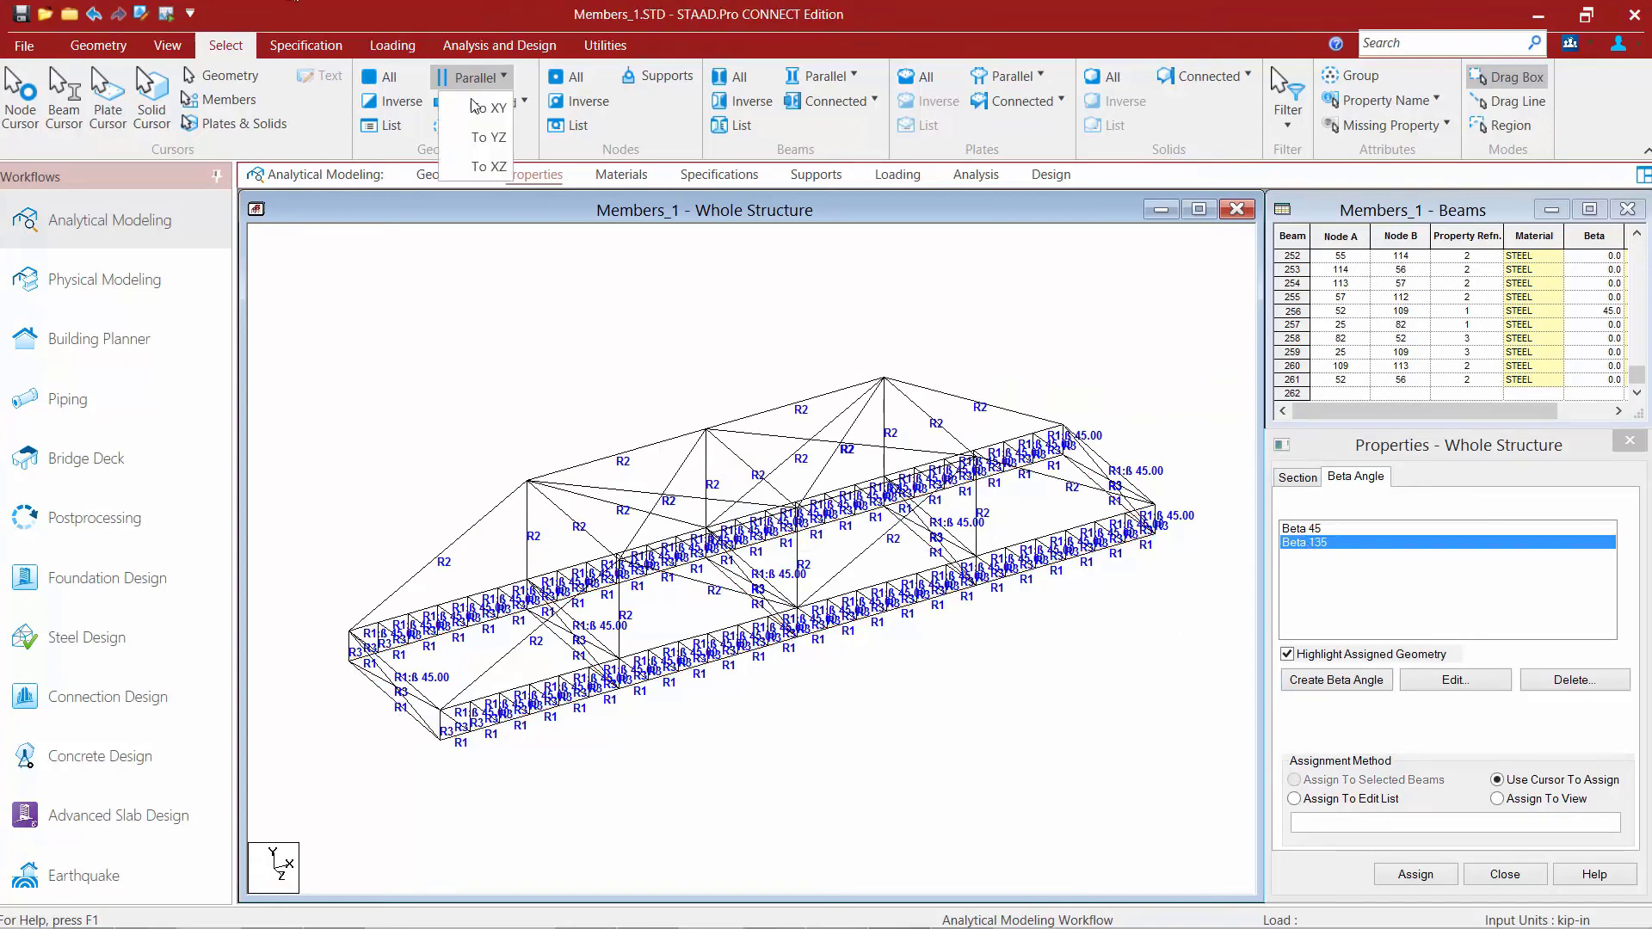
click(471, 168)
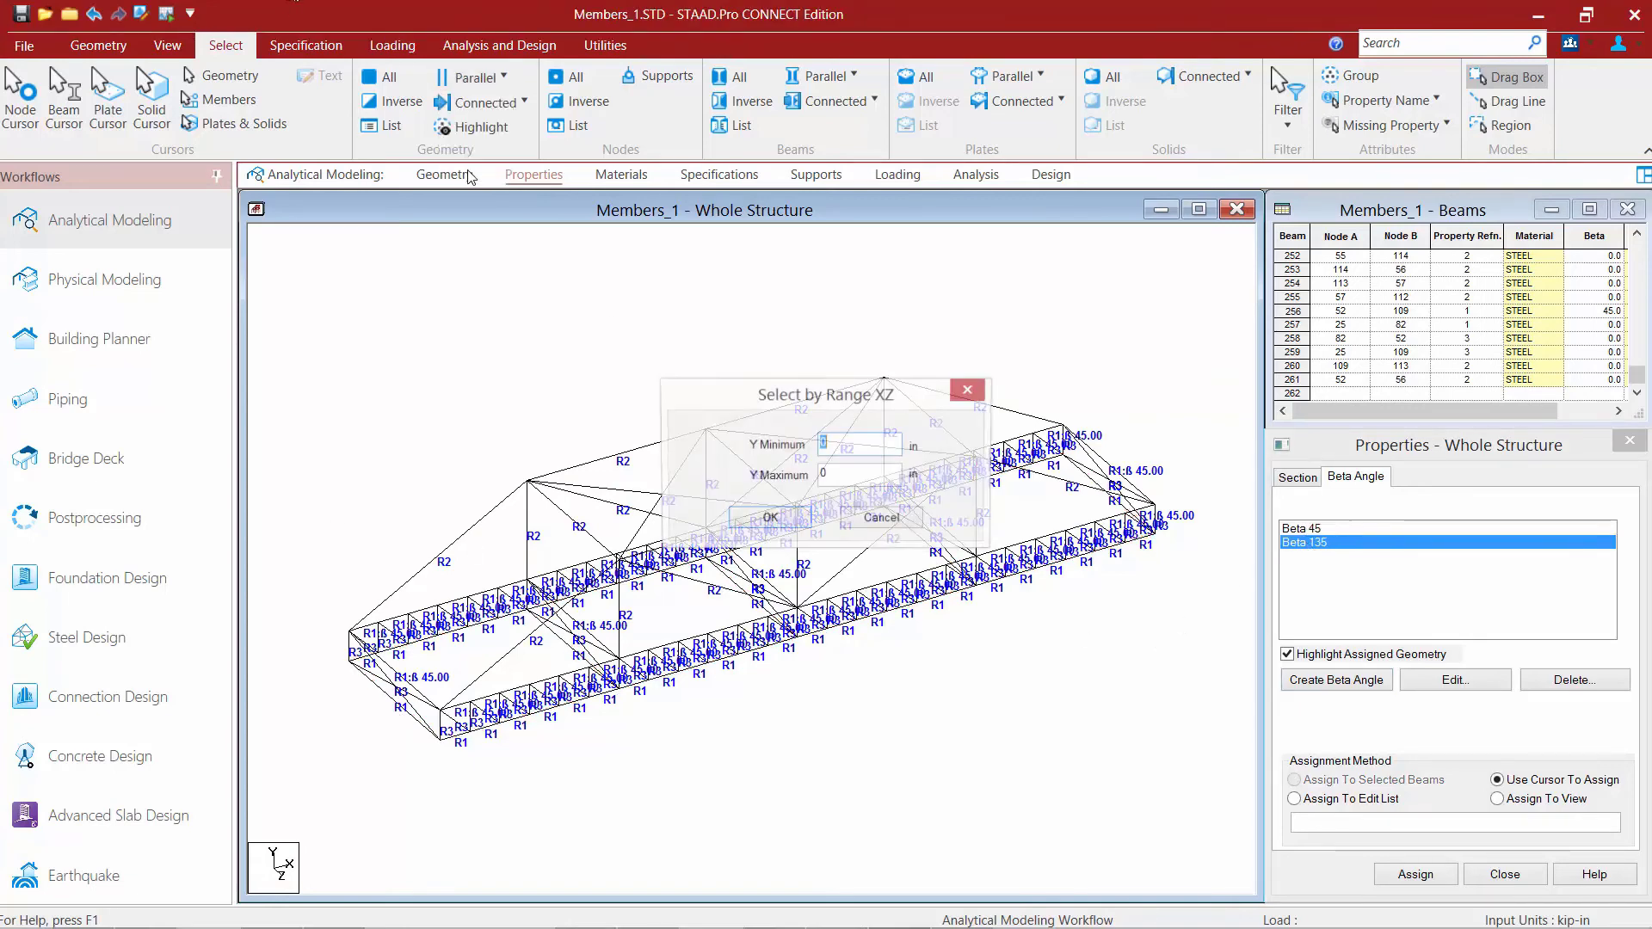
click(757, 520)
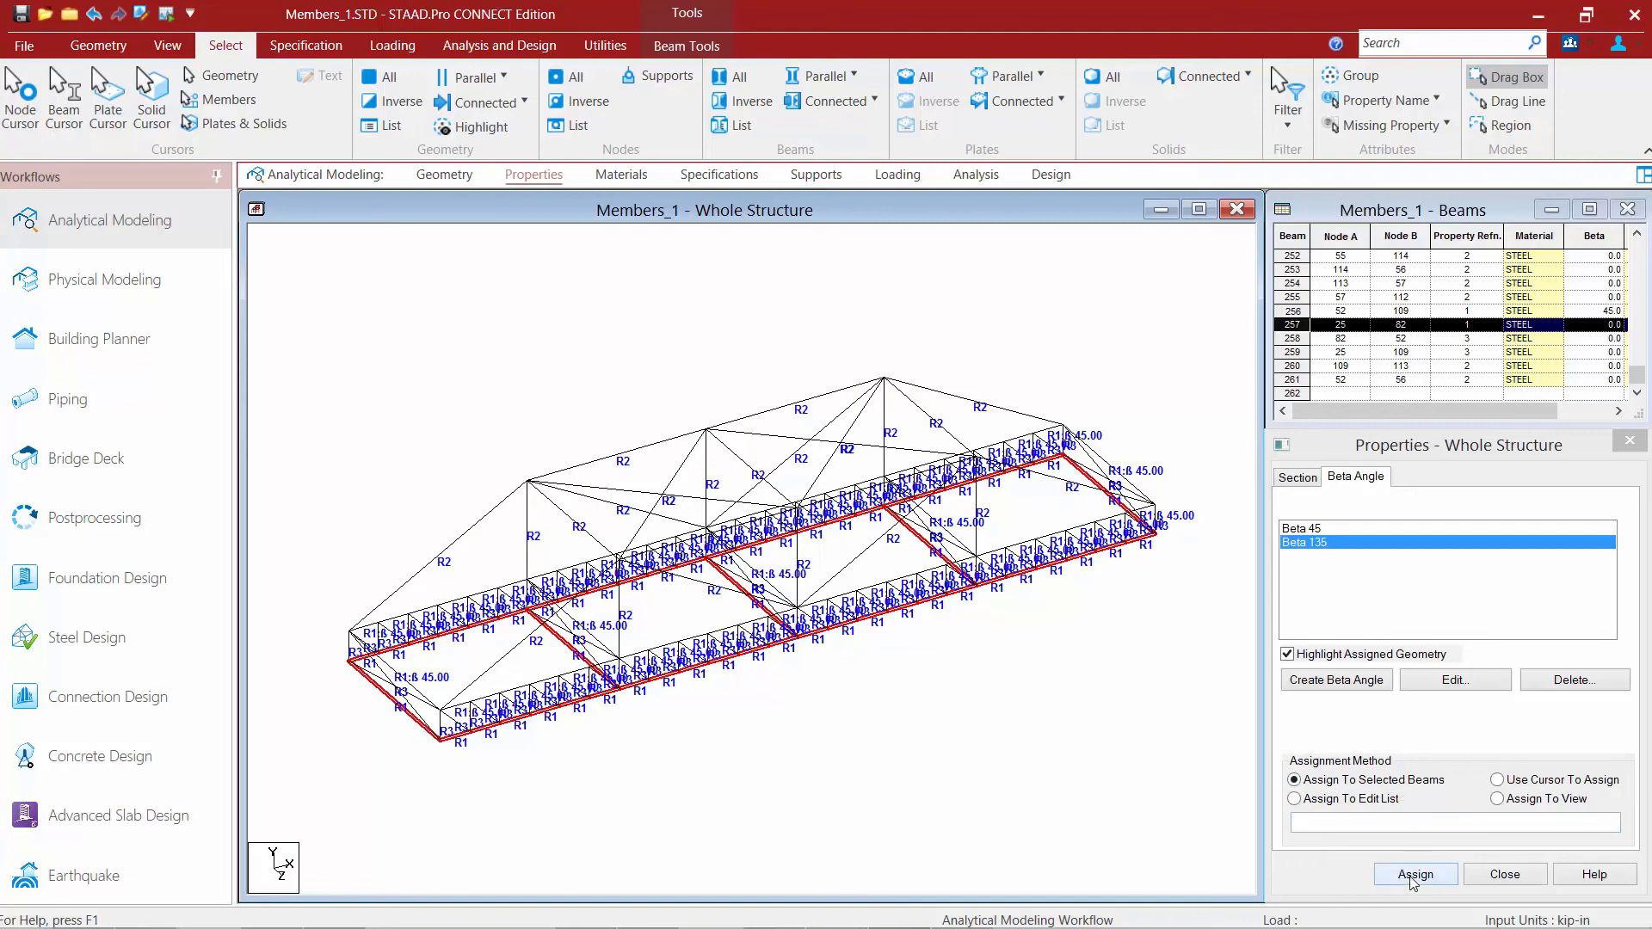
click(1414, 876)
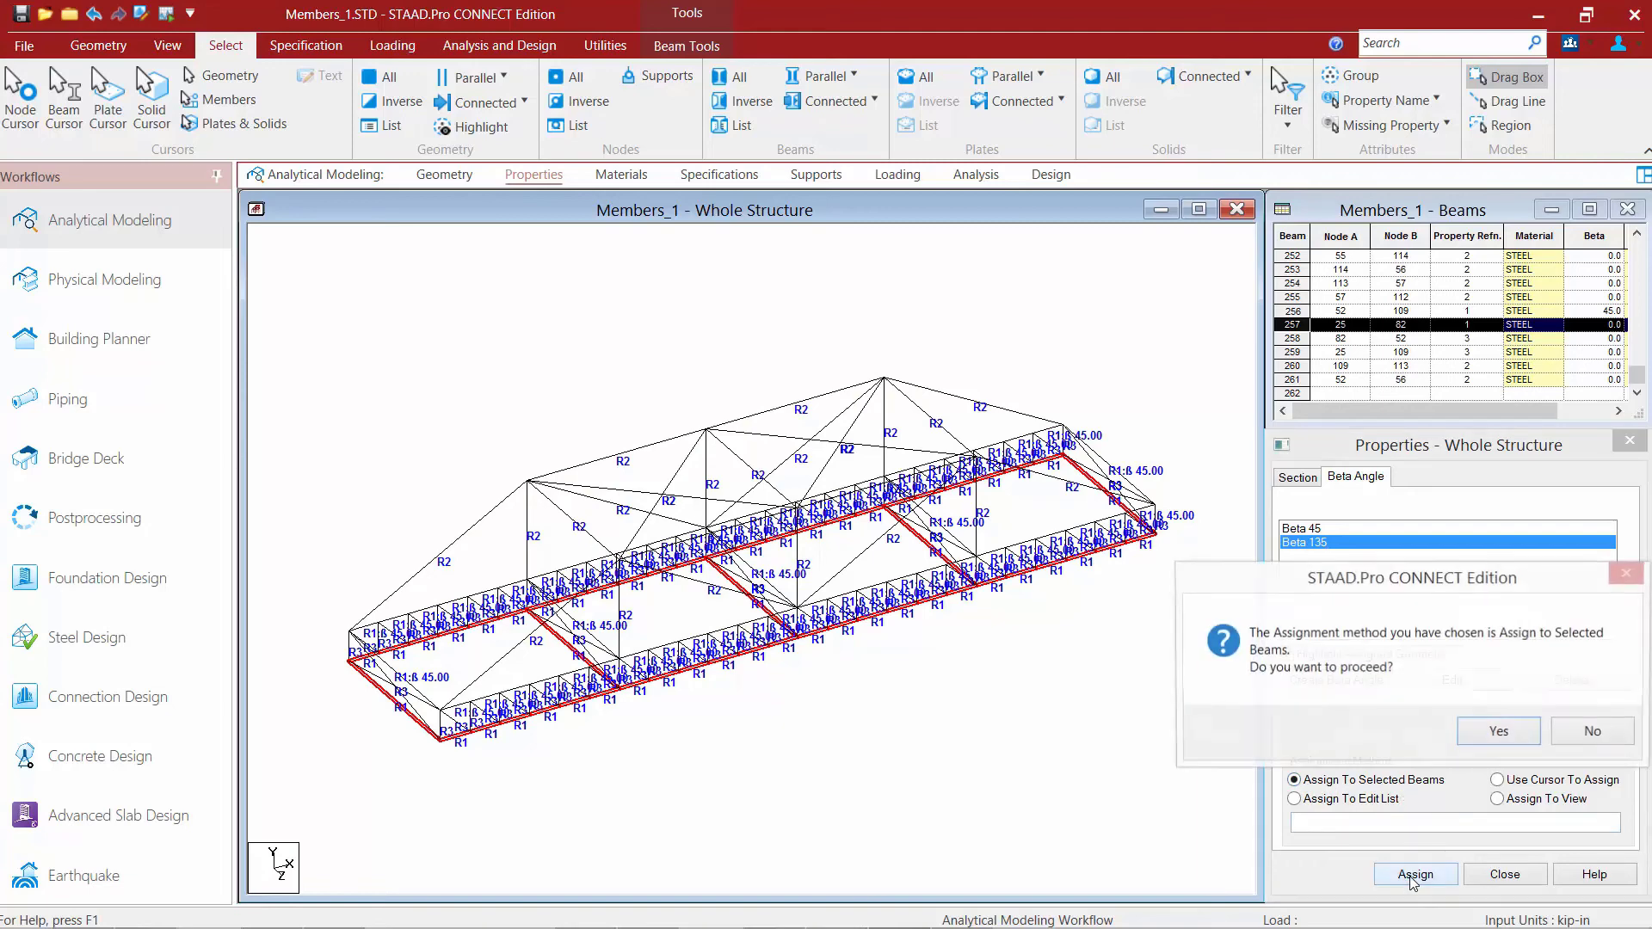
click(1498, 731)
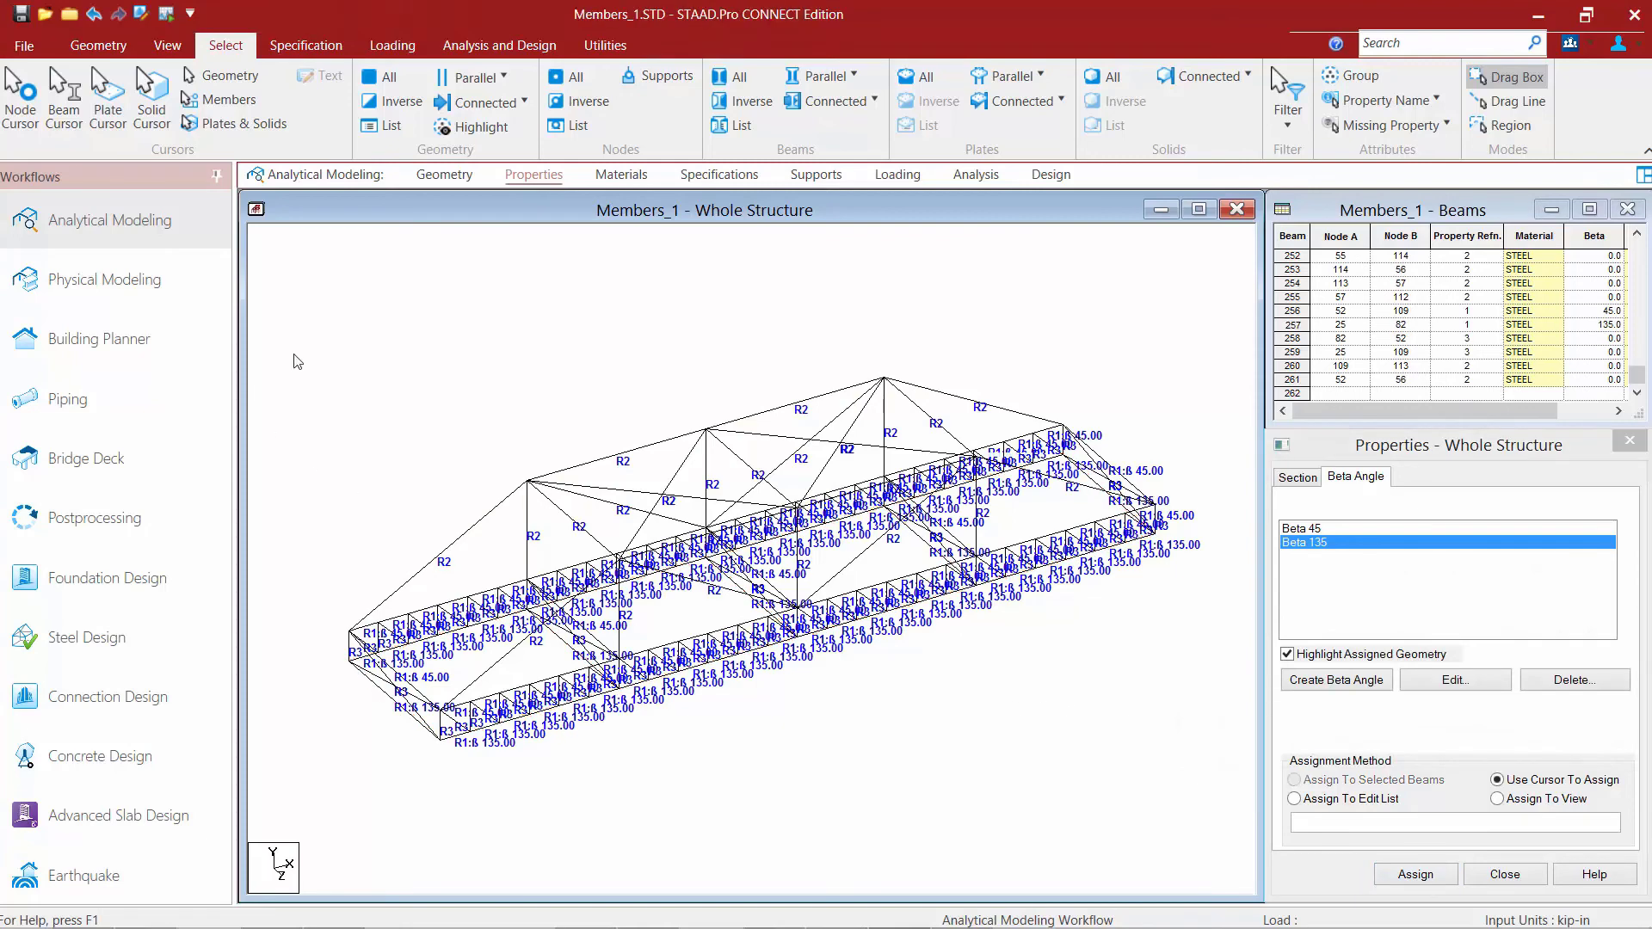
drag(626, 521, 1218, 786)
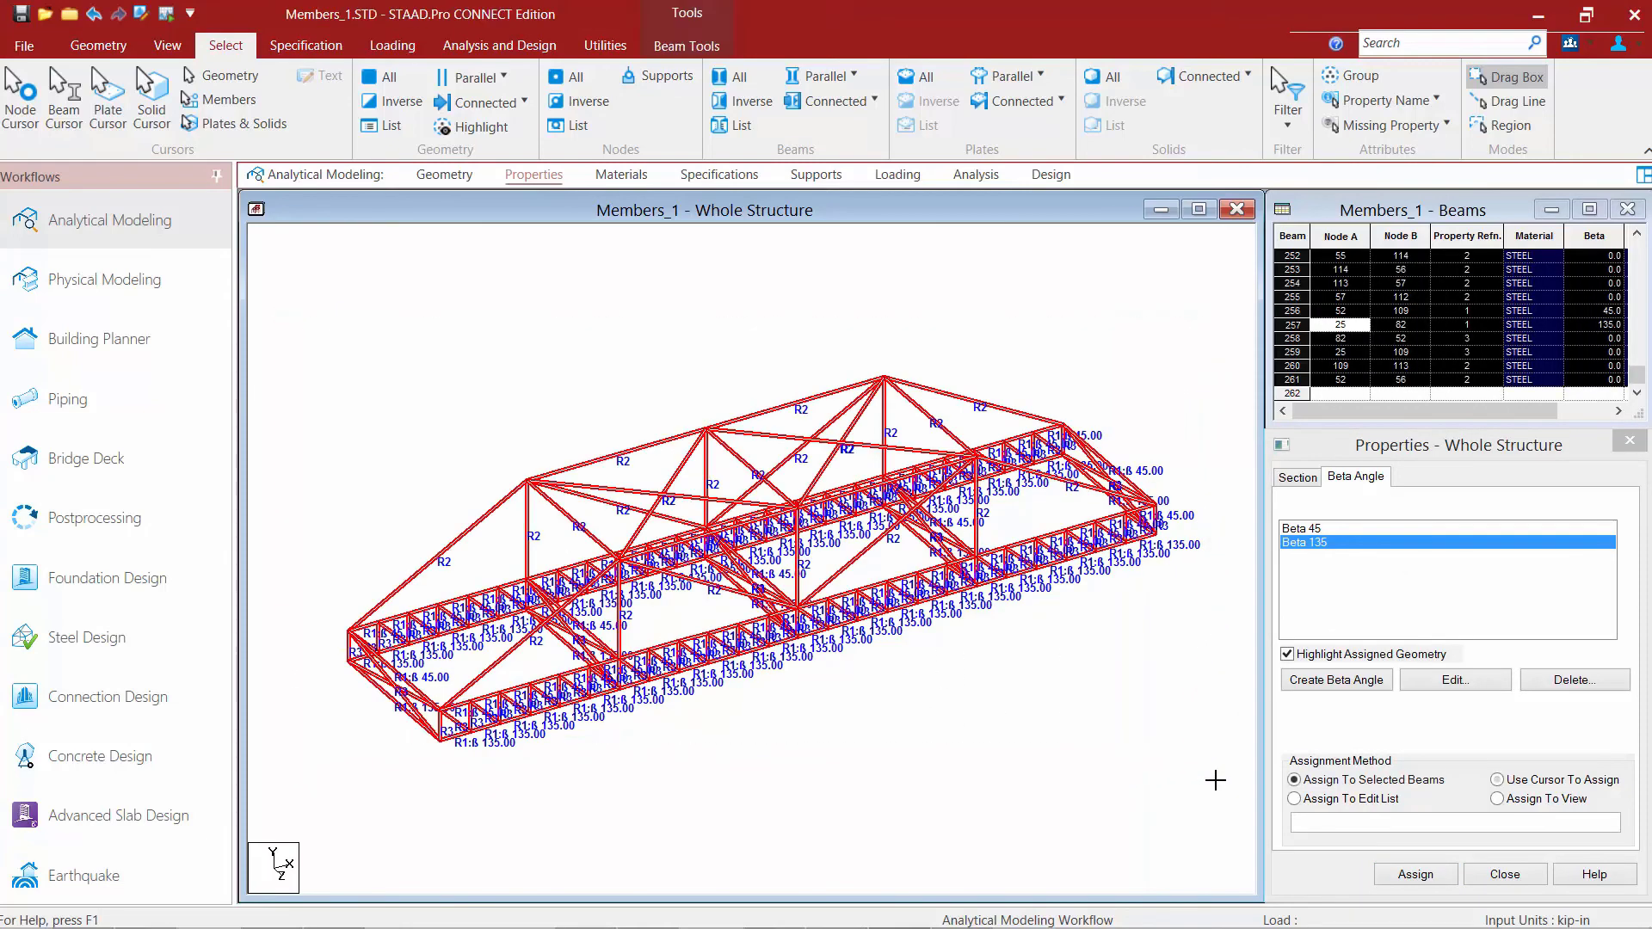
click(168, 46)
click(1065, 95)
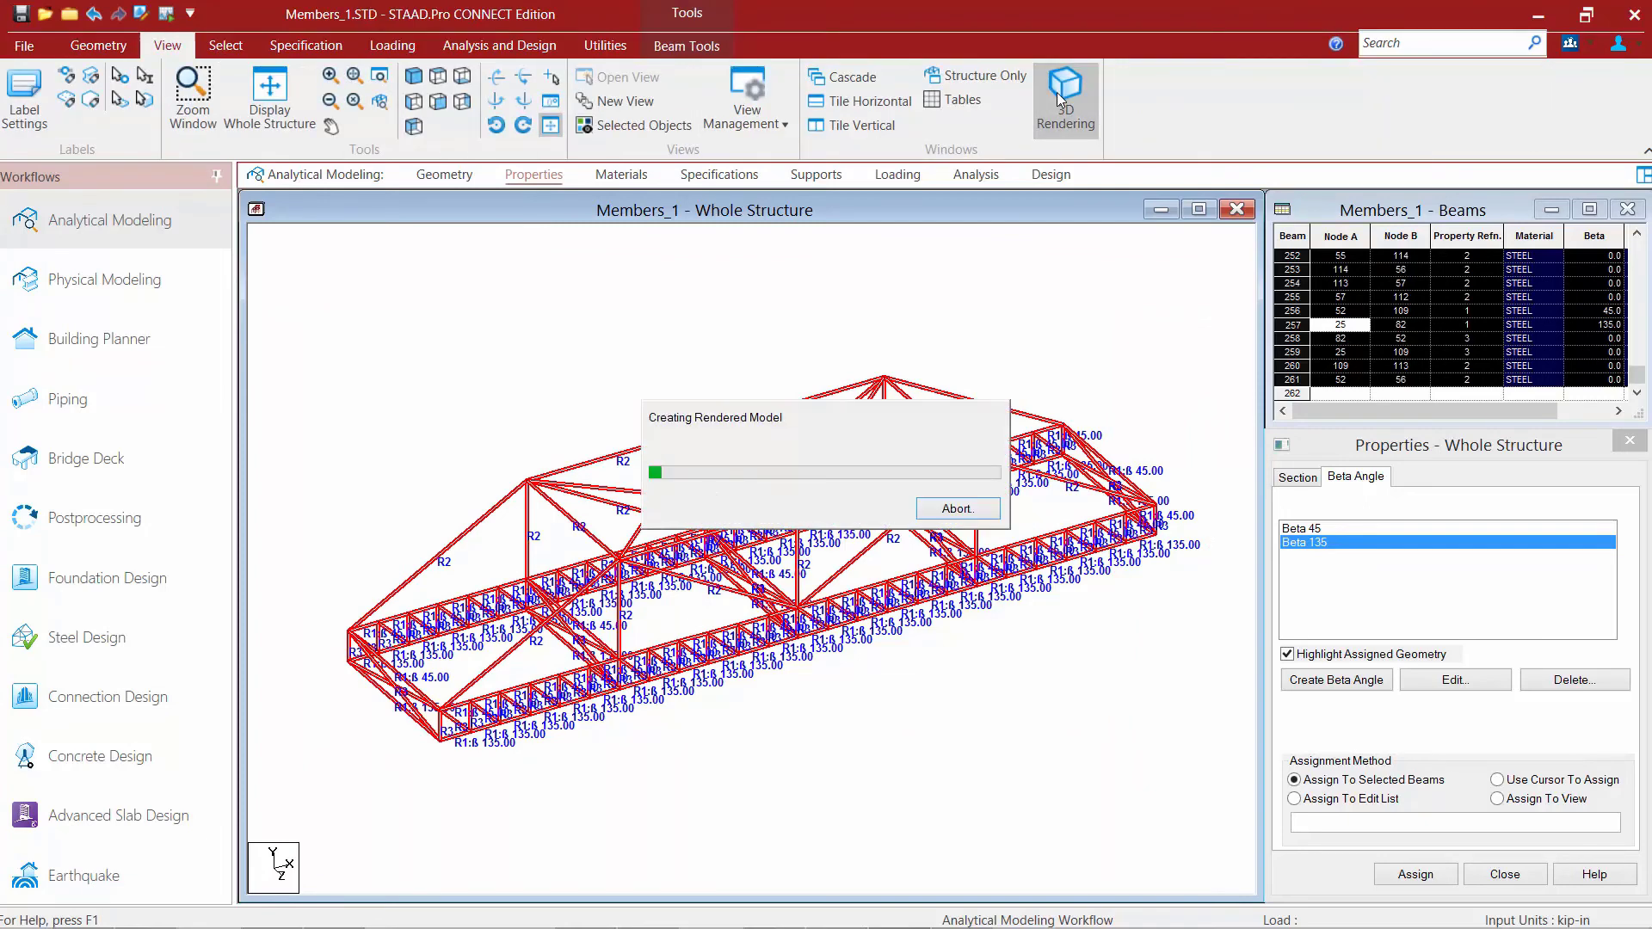
drag(843, 579, 537, 529)
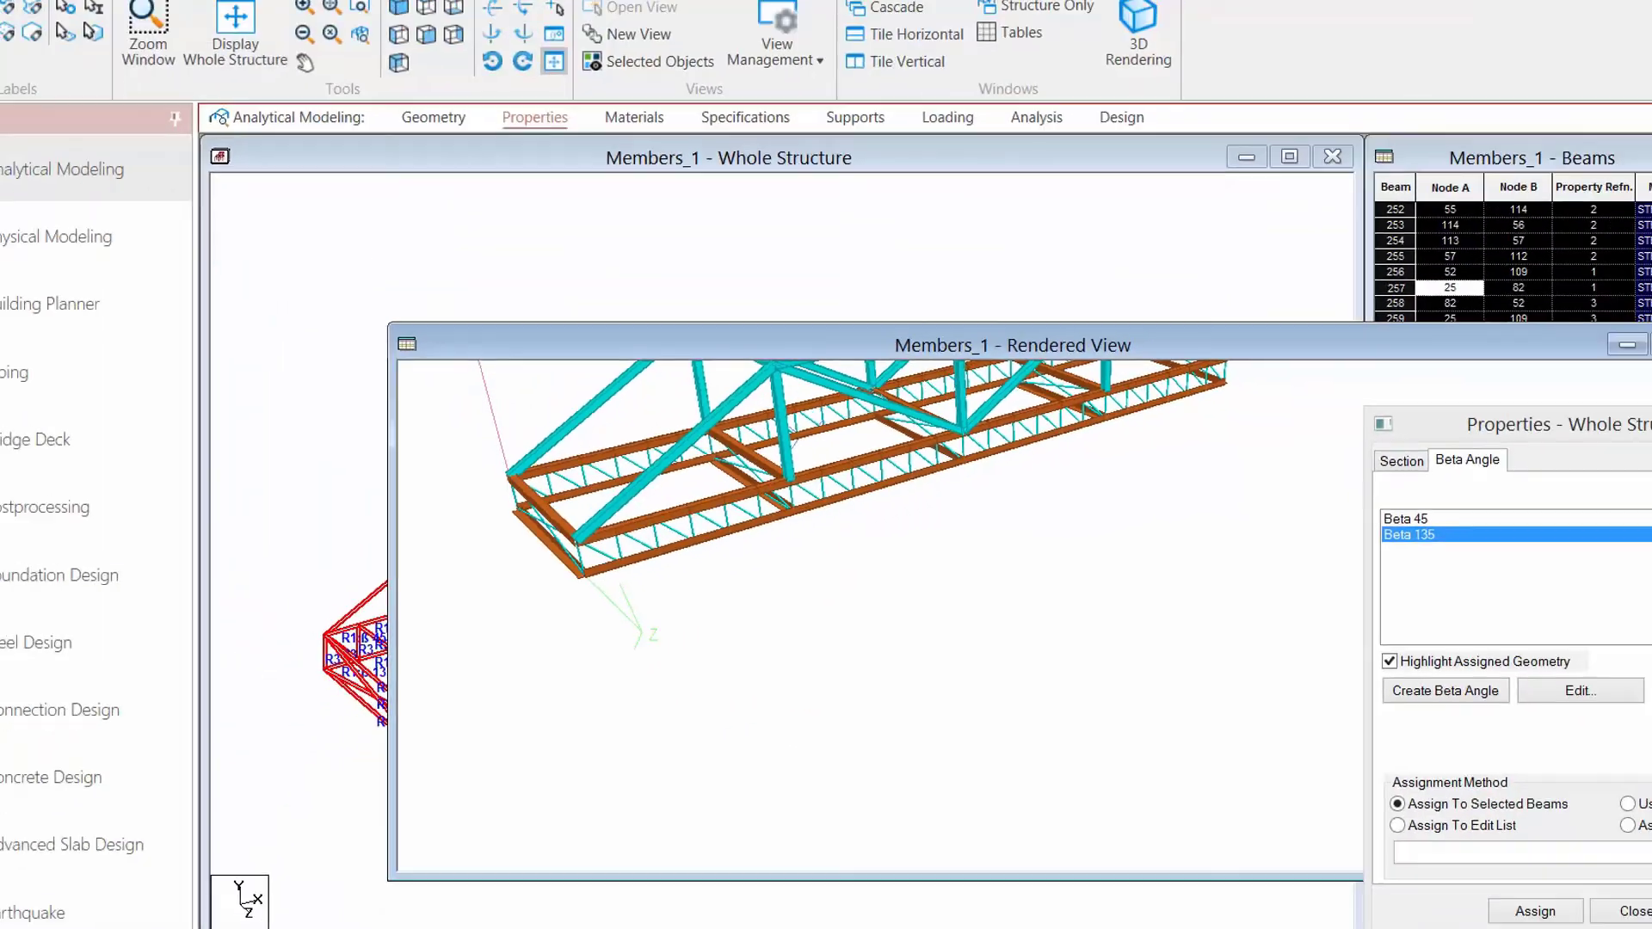
click(1651, 345)
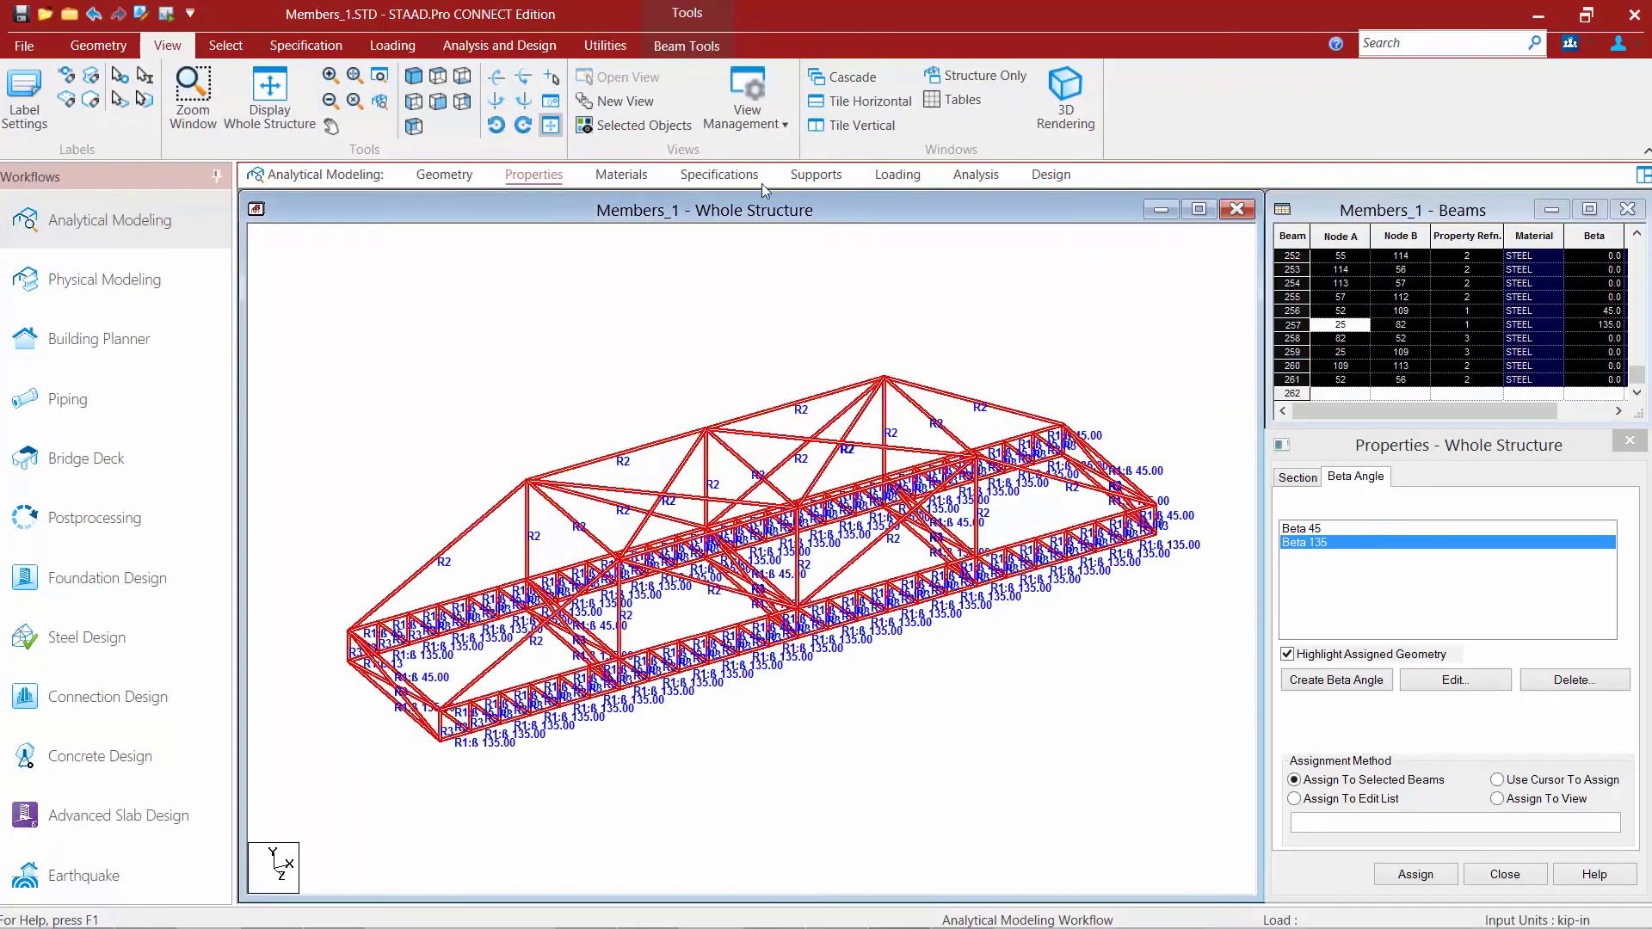
click(622, 334)
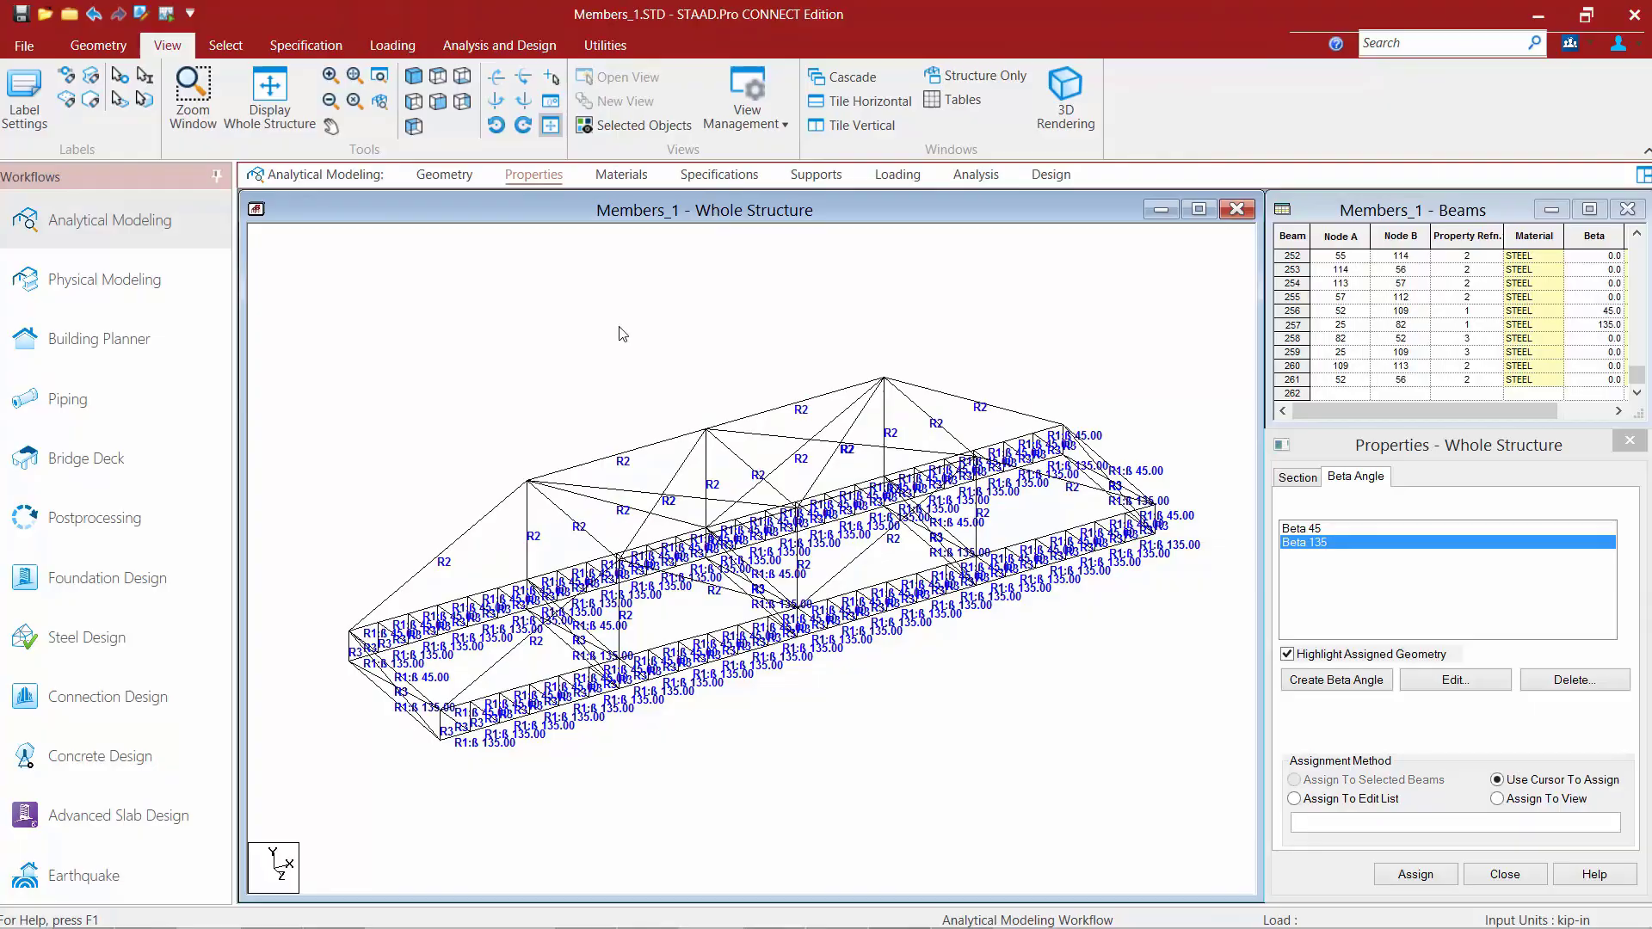